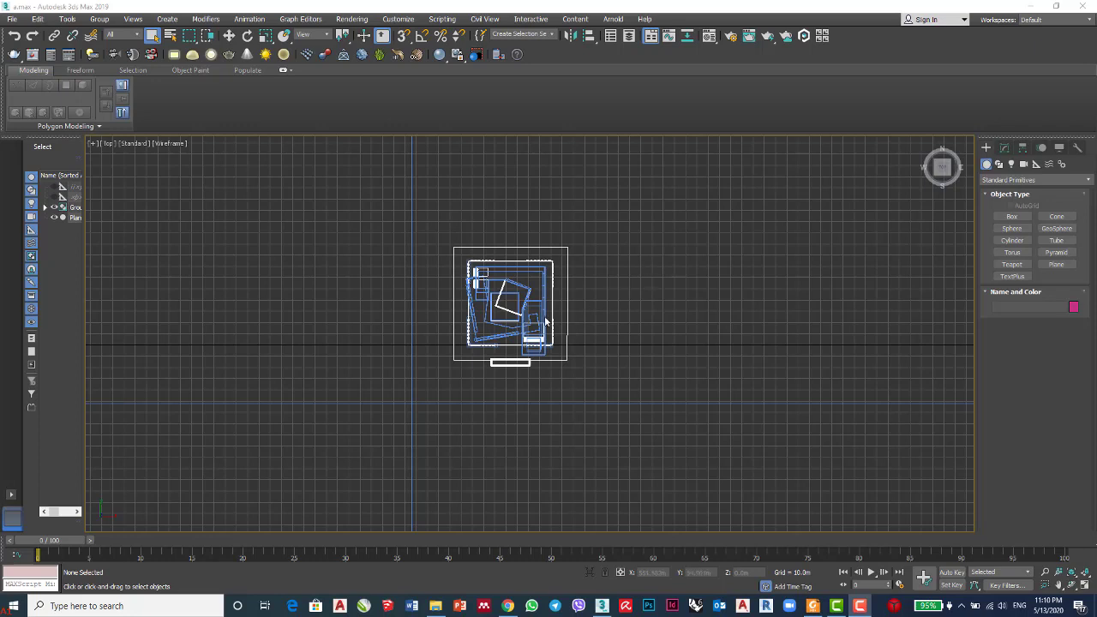
Show the building in the perspective view and set the production renderer to V-Ray Next, update 1.1.
{"action": "scroll", "coordinate": [646, 292], "scroll_direction": "up", "scroll_amount": 2}
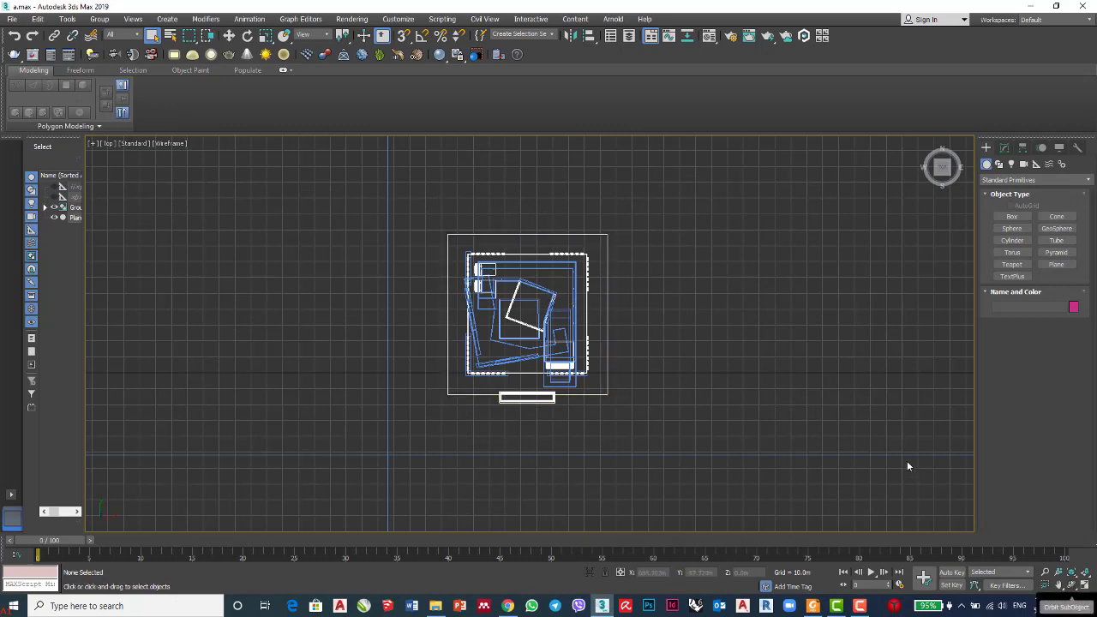
{"action": "key", "text": "p"}
{"action": "scroll", "coordinate": [540, 319], "scroll_direction": "up", "scroll_amount": 3}
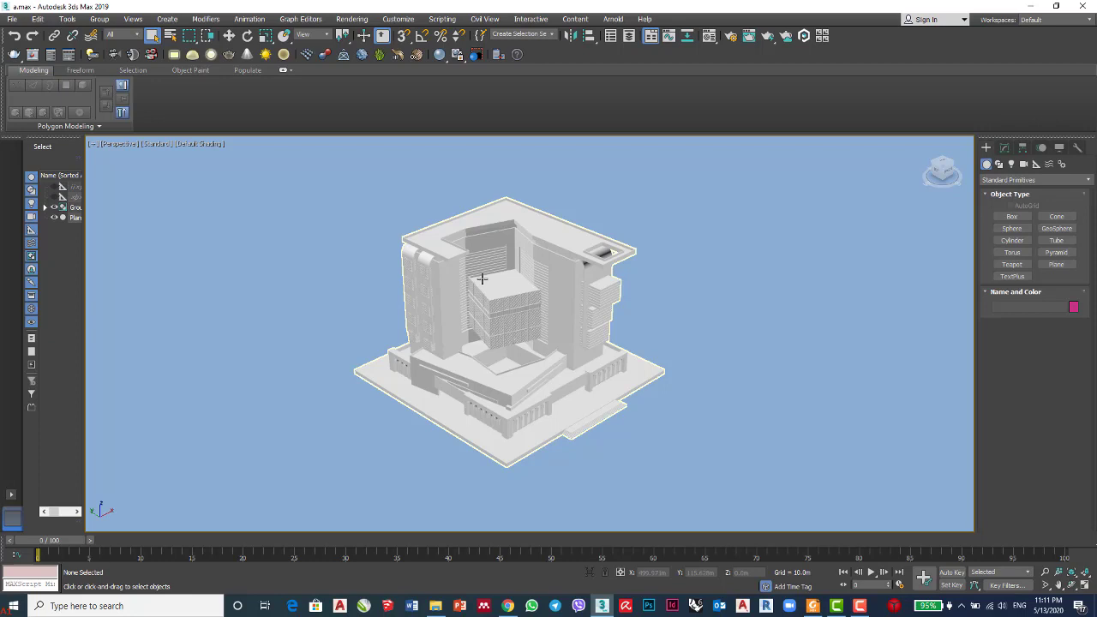
{"action": "left_click", "coordinate": [353, 18]}
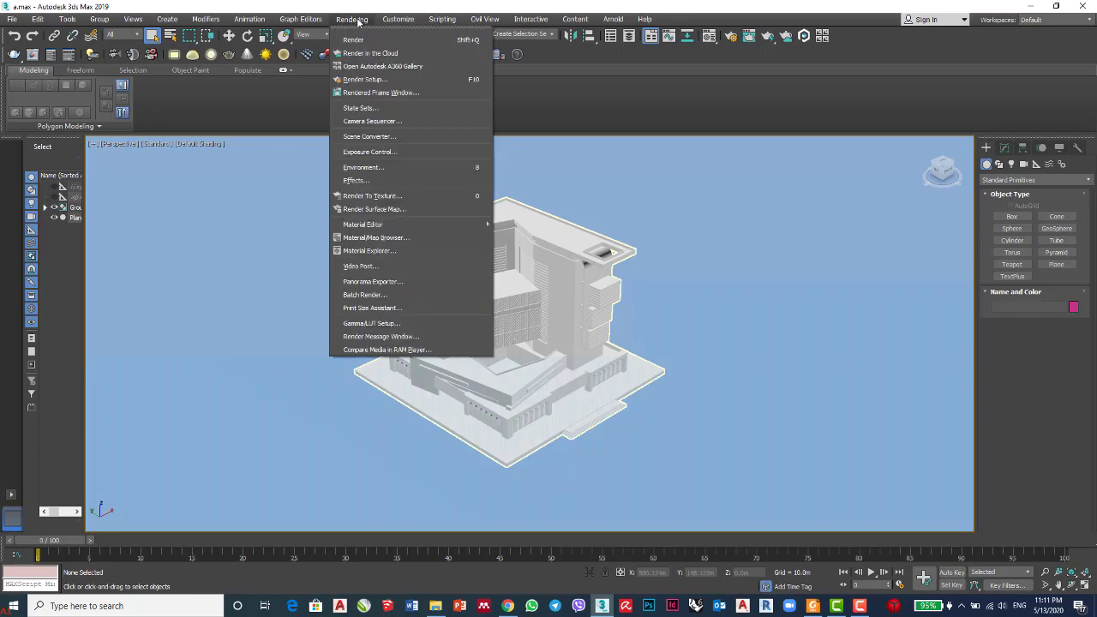
{"action": "left_click", "coordinate": [376, 80]}
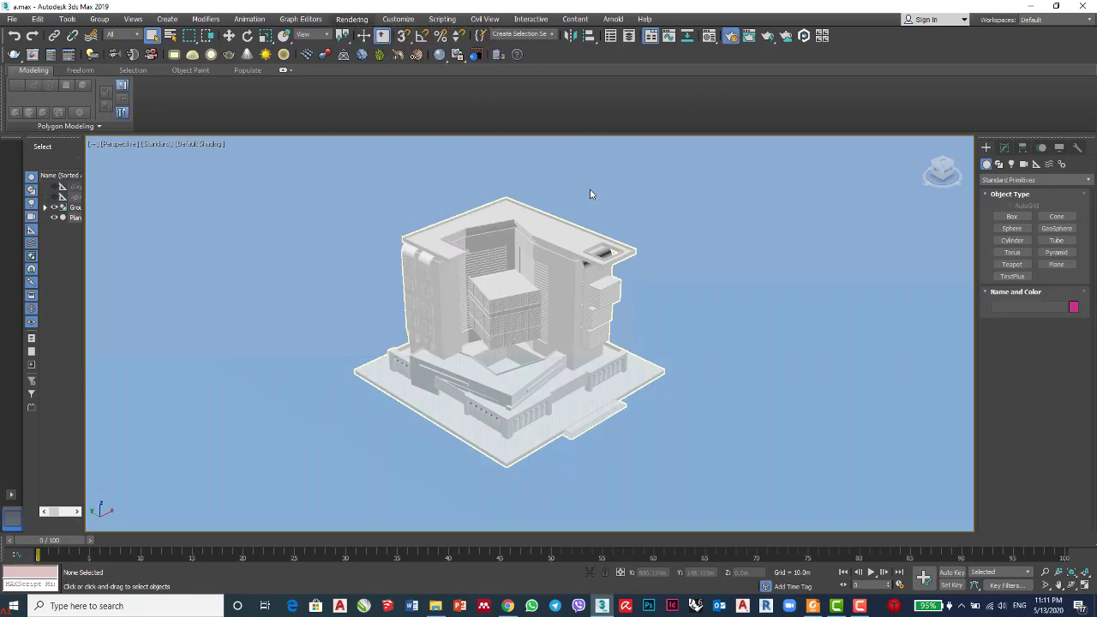
{"action": "left_click_drag", "start_coordinate": [534, 45], "coordinate": [860, 61]}
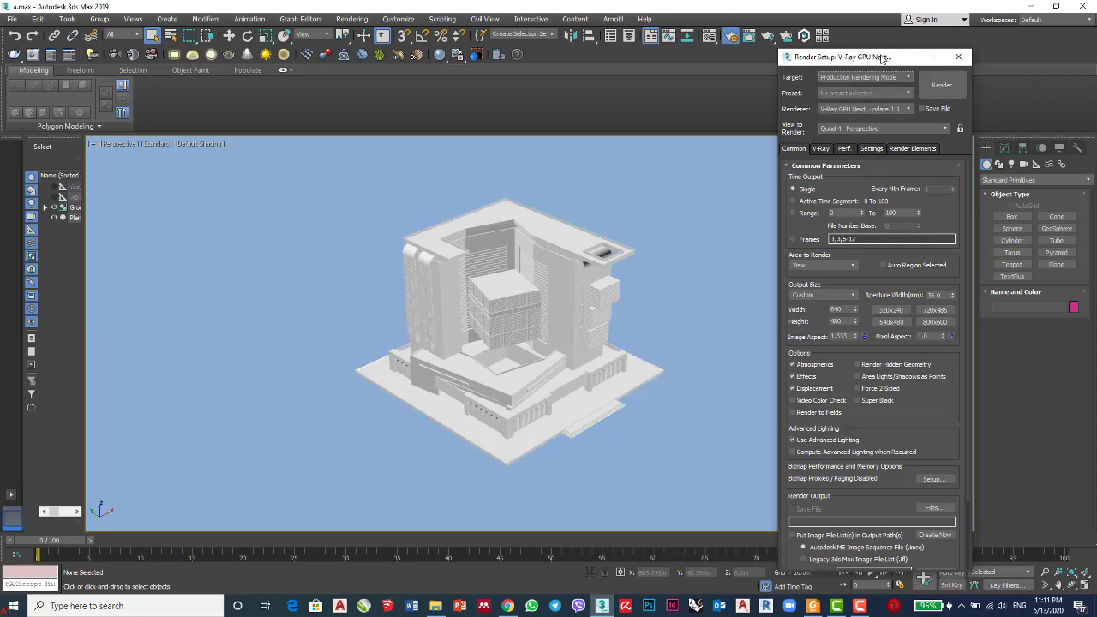
{"action": "left_click_drag", "start_coordinate": [887, 62], "coordinate": [883, 46]}
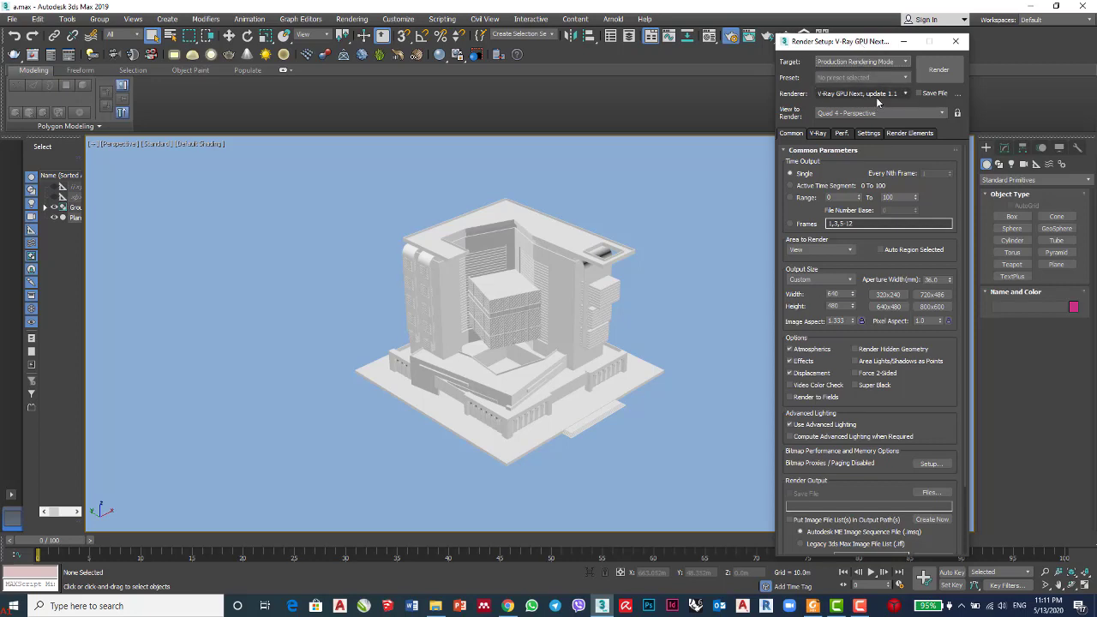
{"action": "left_click", "coordinate": [878, 96]}
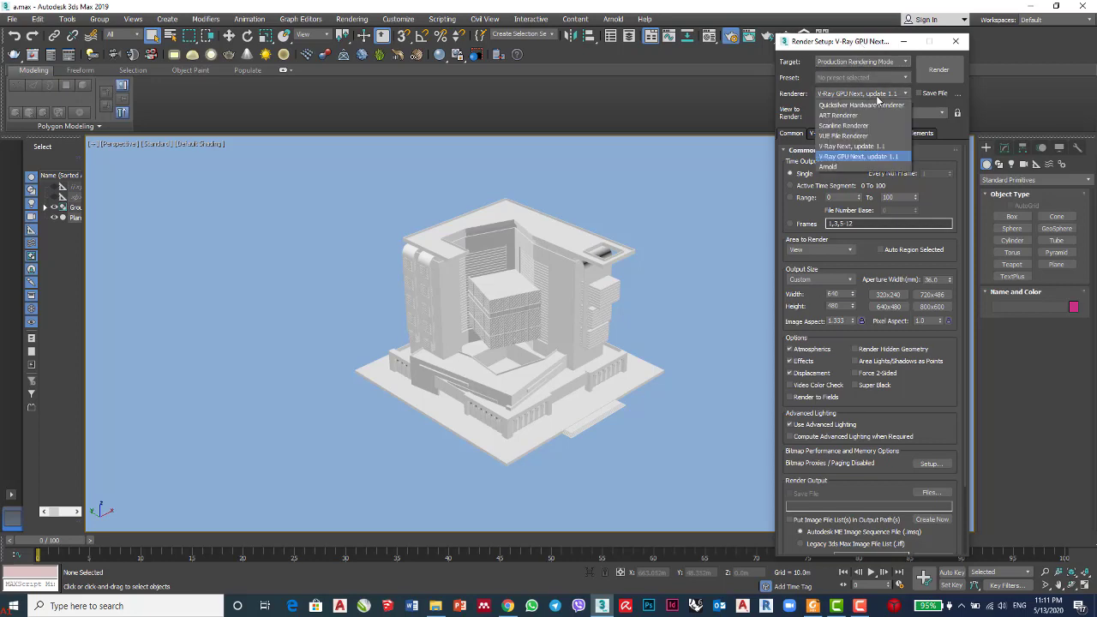
{"action": "left_click", "coordinate": [863, 154]}
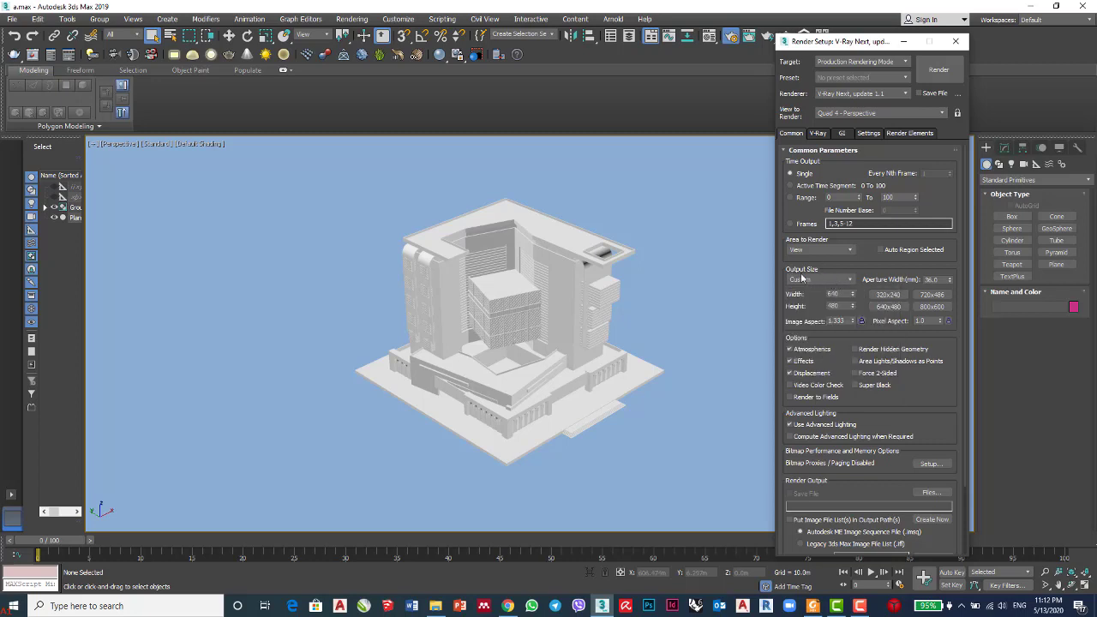
Set the render output size to HDTV (video) at 1920 x 1080 and open the V-Ray render settings.
{"action": "left_click", "coordinate": [820, 279]}
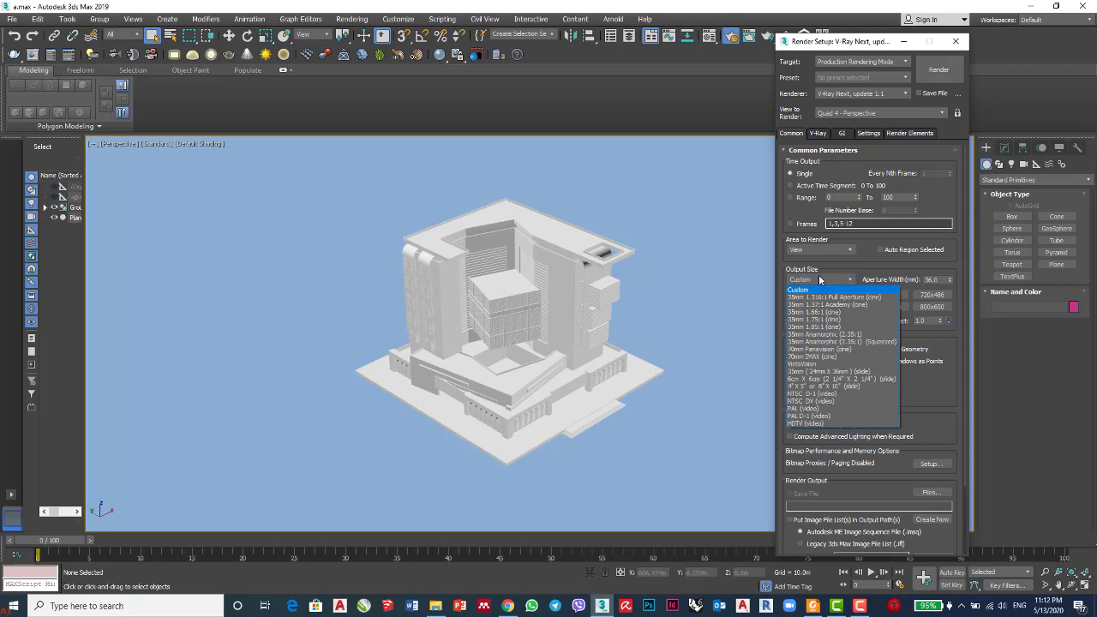
{"action": "left_click", "coordinate": [831, 425]}
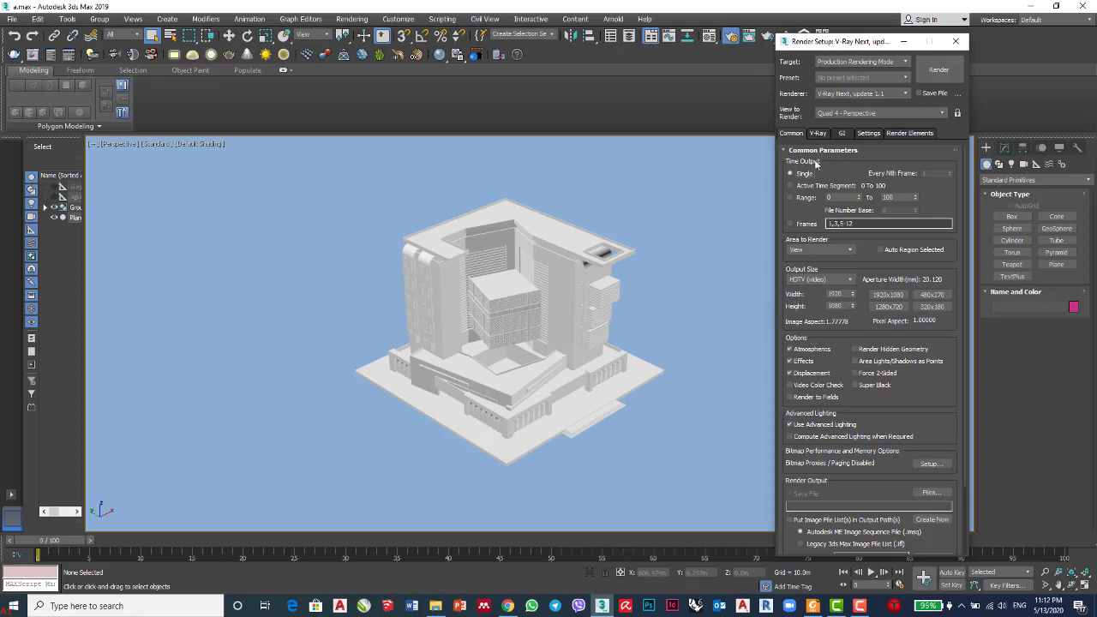
{"action": "left_click_drag", "start_coordinate": [846, 44], "coordinate": [793, 45]}
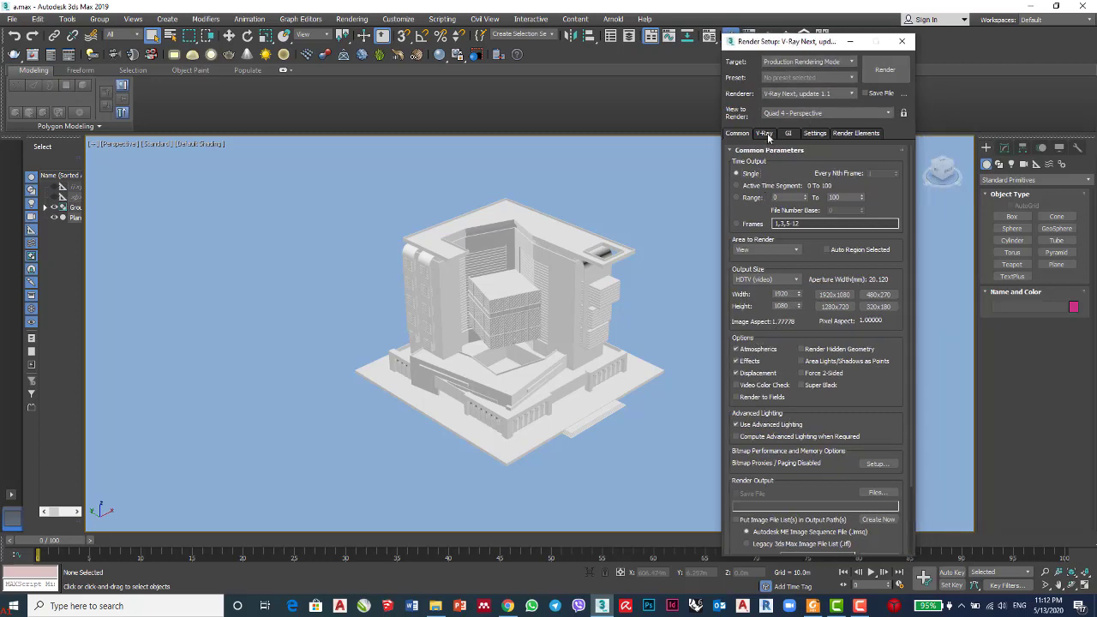
{"action": "left_click", "coordinate": [766, 135]}
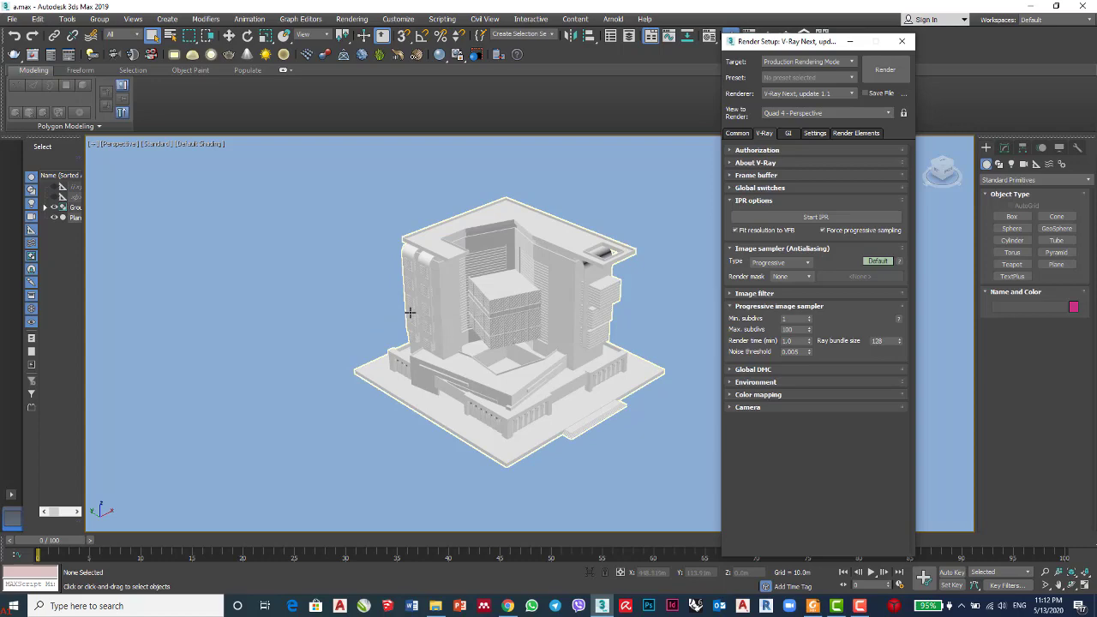
In the top view, create a V-Ray physical camera outside the building's front corner, aimed at the building with a target distance of about 198 m.
{"action": "left_click", "coordinate": [306, 318]}
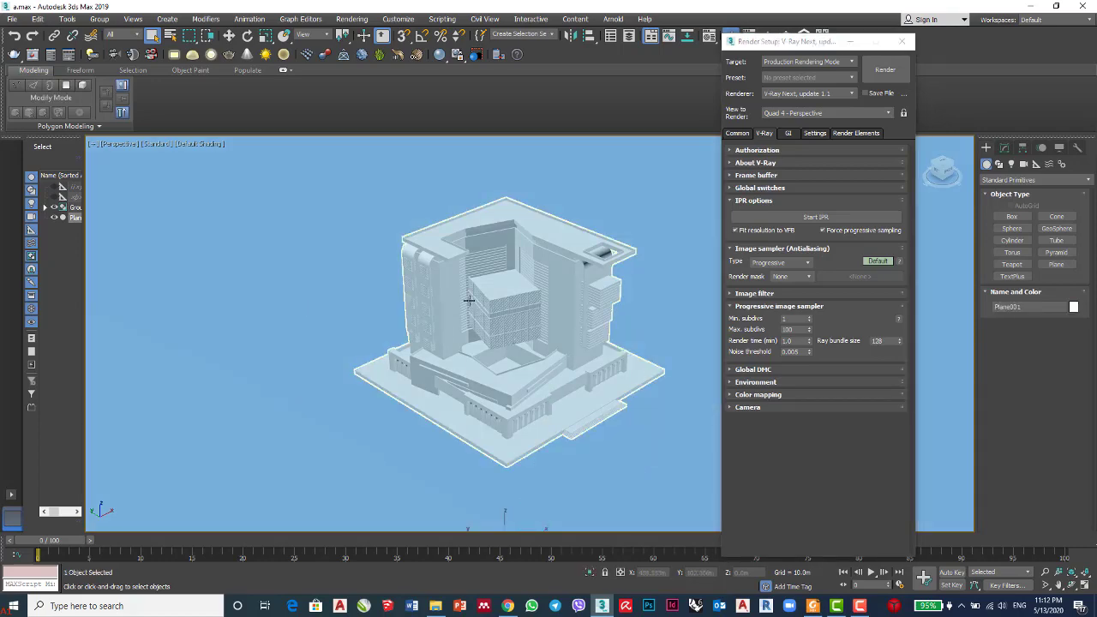
{"action": "left_click", "coordinate": [494, 308]}
{"action": "key", "text": "t"}
{"action": "scroll", "coordinate": [397, 268], "scroll_direction": "up", "scroll_amount": 3}
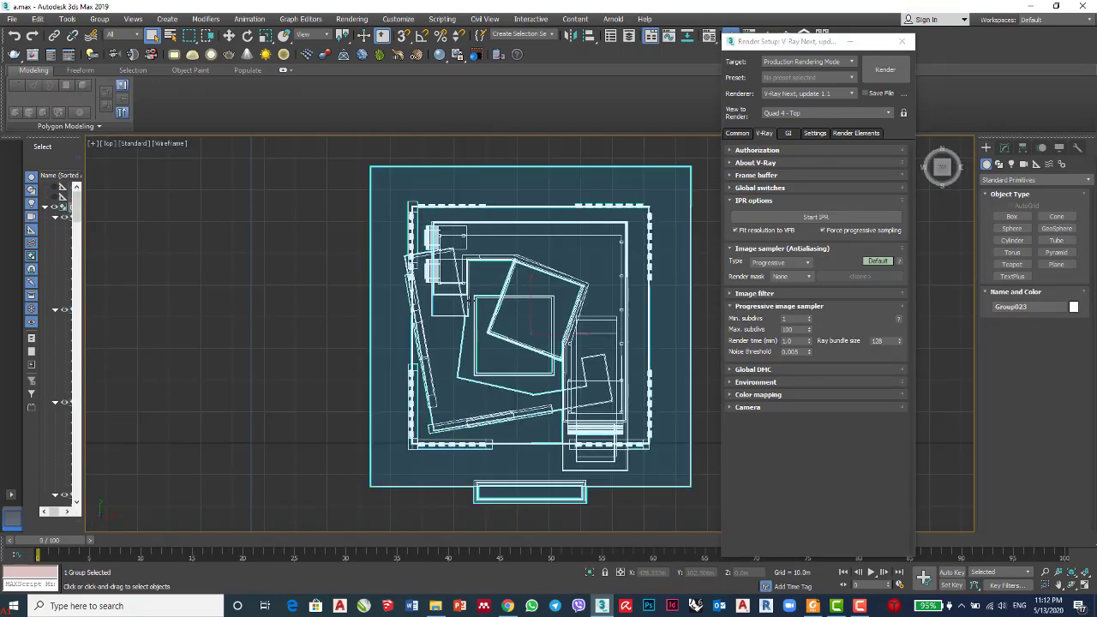
{"action": "scroll", "coordinate": [397, 268], "scroll_direction": "down", "scroll_amount": 5}
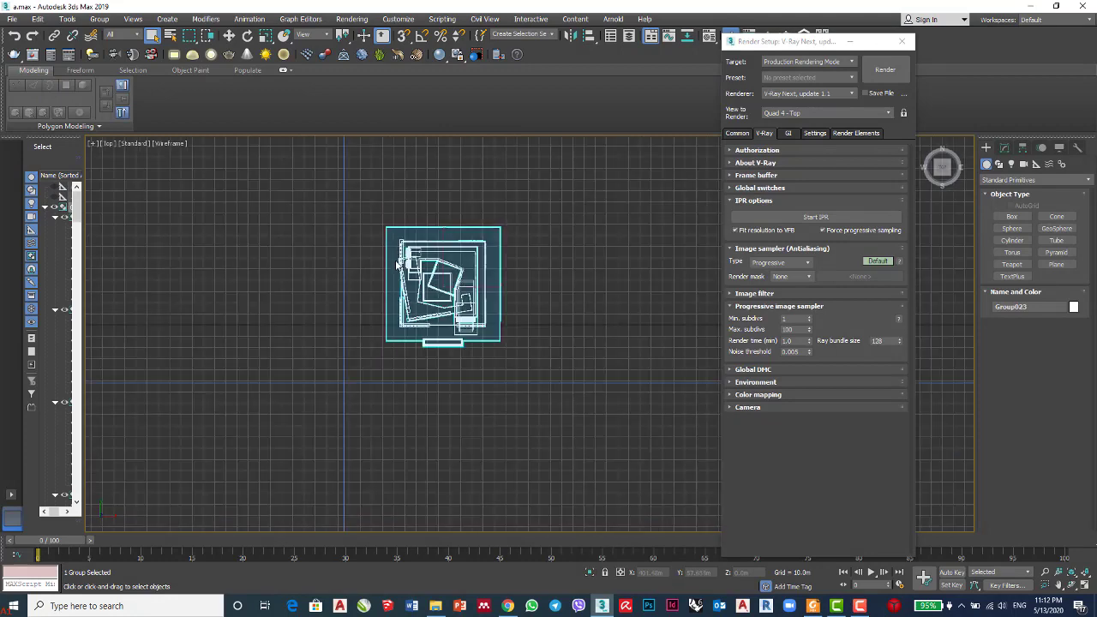
{"action": "left_click", "coordinate": [1025, 167]}
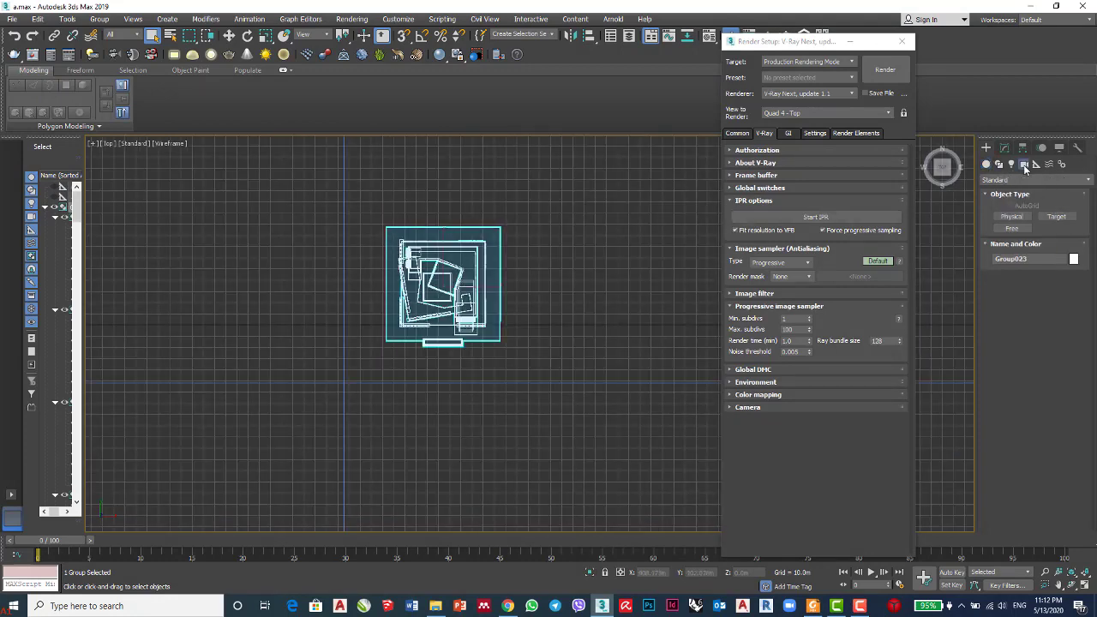
{"action": "left_click", "coordinate": [1027, 180]}
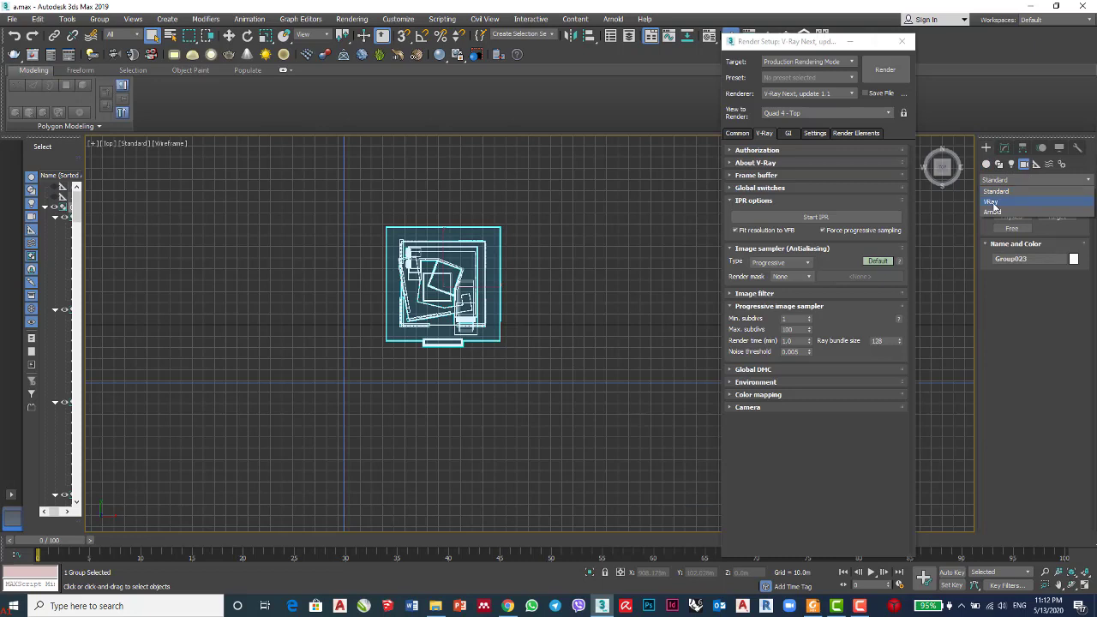
{"action": "left_click", "coordinate": [993, 201]}
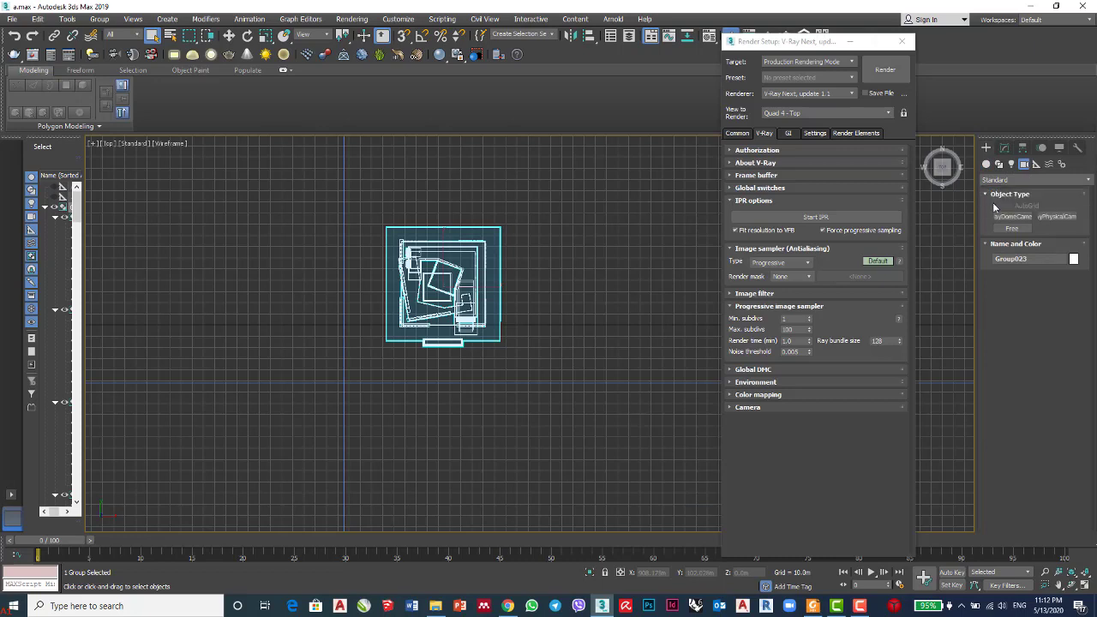
{"action": "left_click", "coordinate": [1058, 218]}
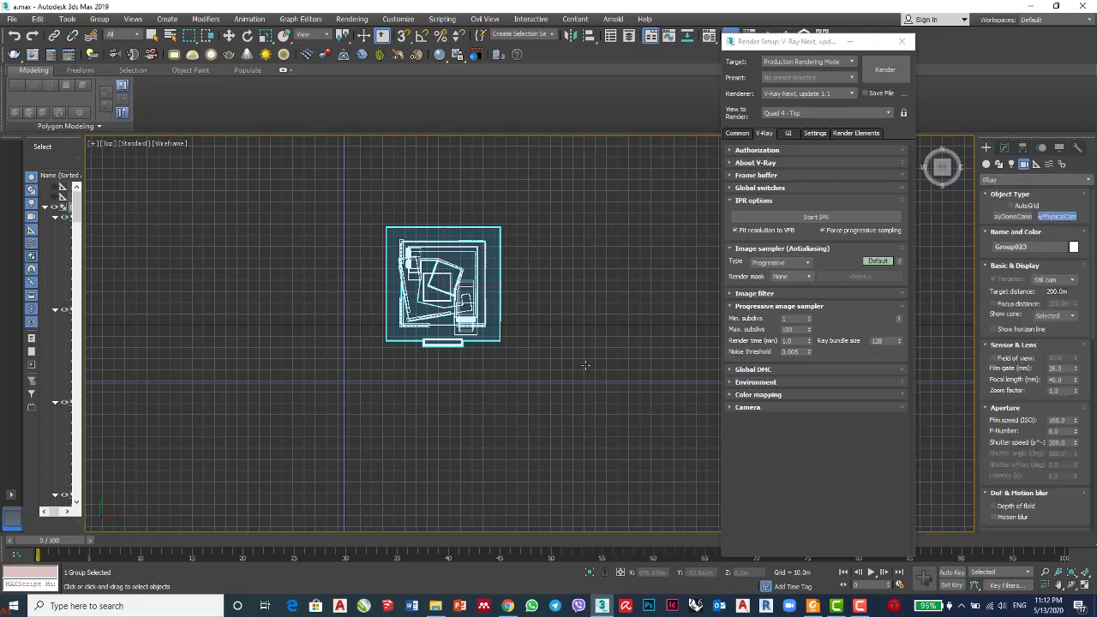
{"action": "left_click_drag", "start_coordinate": [549, 445], "coordinate": [421, 263]}
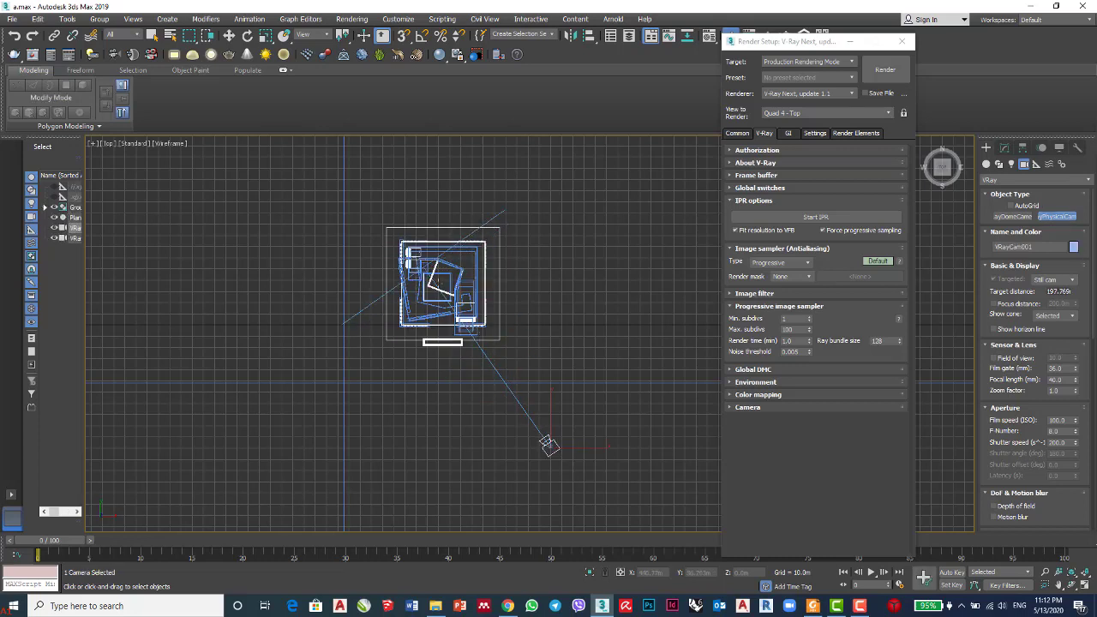
{"action": "right_click", "coordinate": [537, 409]}
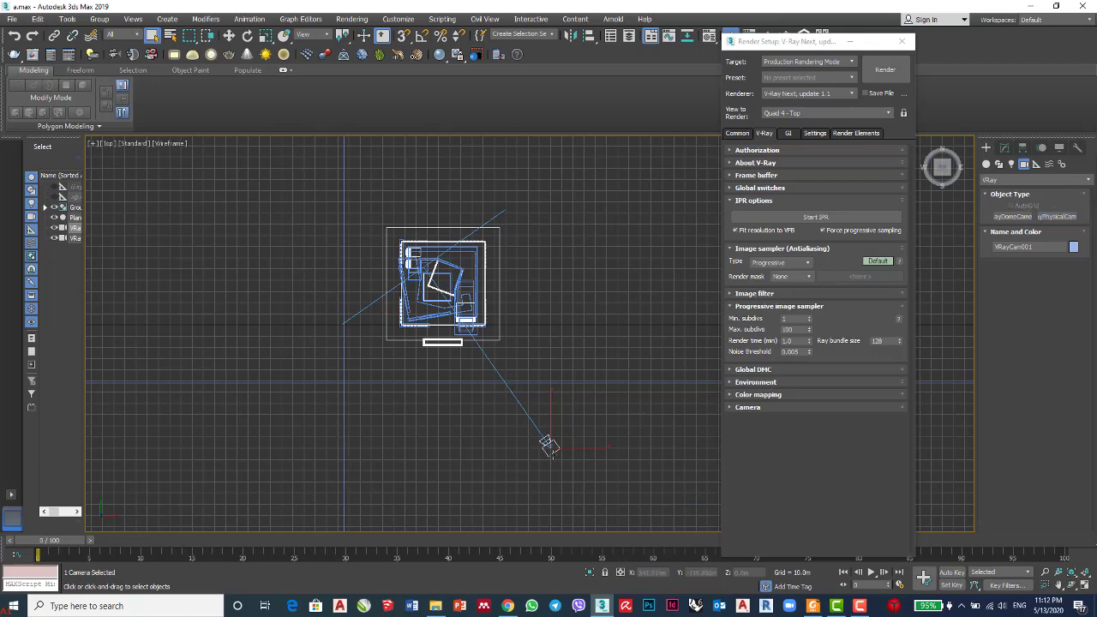
In the front view, raise the camera above the ground and lift its target to about the building's roof height.
{"action": "key", "text": "f"}
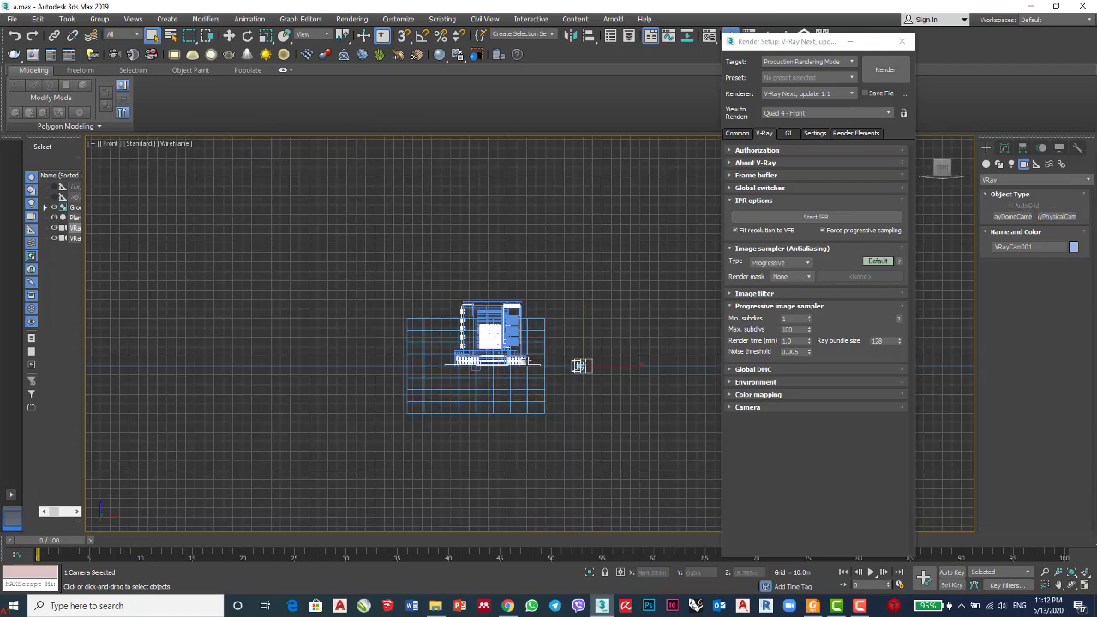
{"action": "left_click", "coordinate": [640, 369]}
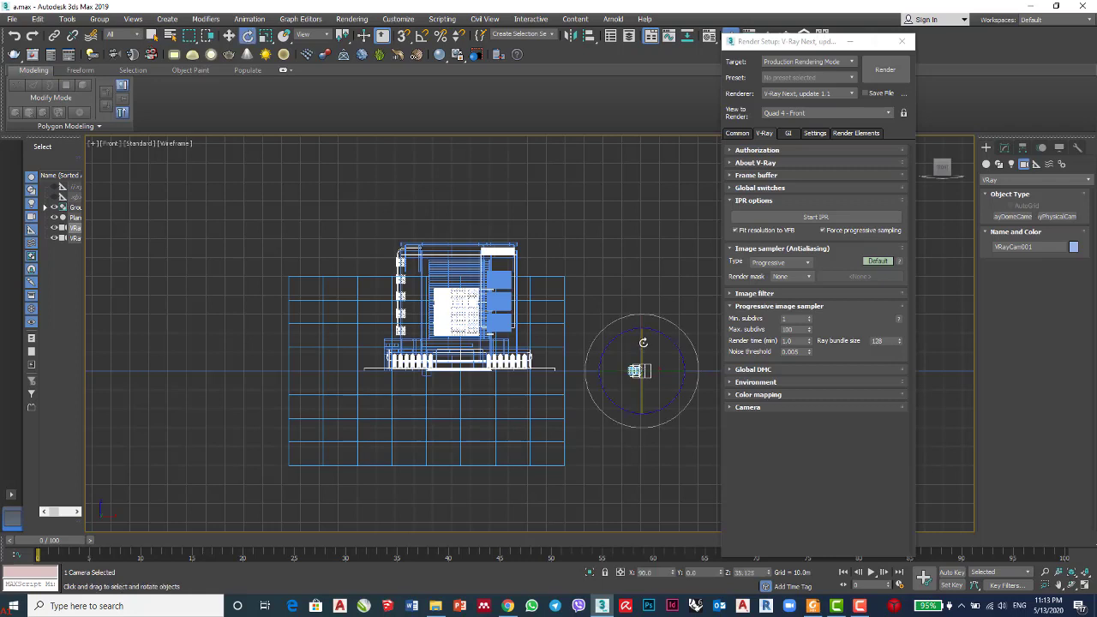
{"action": "key", "text": "w"}
{"action": "left_click_drag", "start_coordinate": [641, 350], "coordinate": [640, 244]}
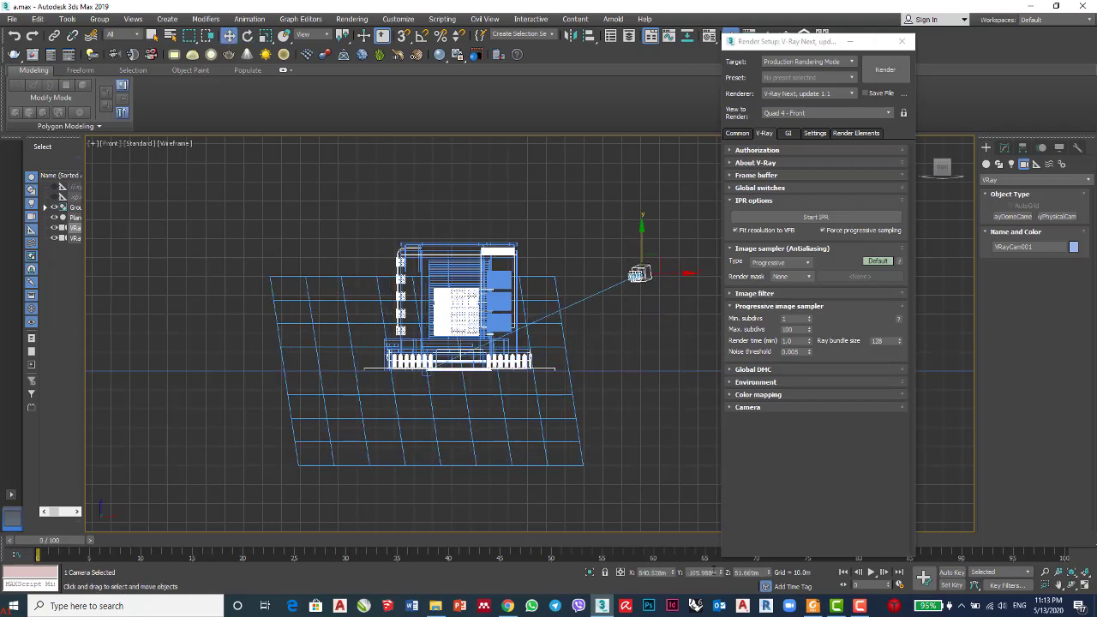
{"action": "left_click_drag", "start_coordinate": [722, 576], "coordinate": [721, 570]}
{"action": "left_click_drag", "start_coordinate": [770, 573], "coordinate": [772, 551]}
{"action": "left_click", "coordinate": [425, 372]}
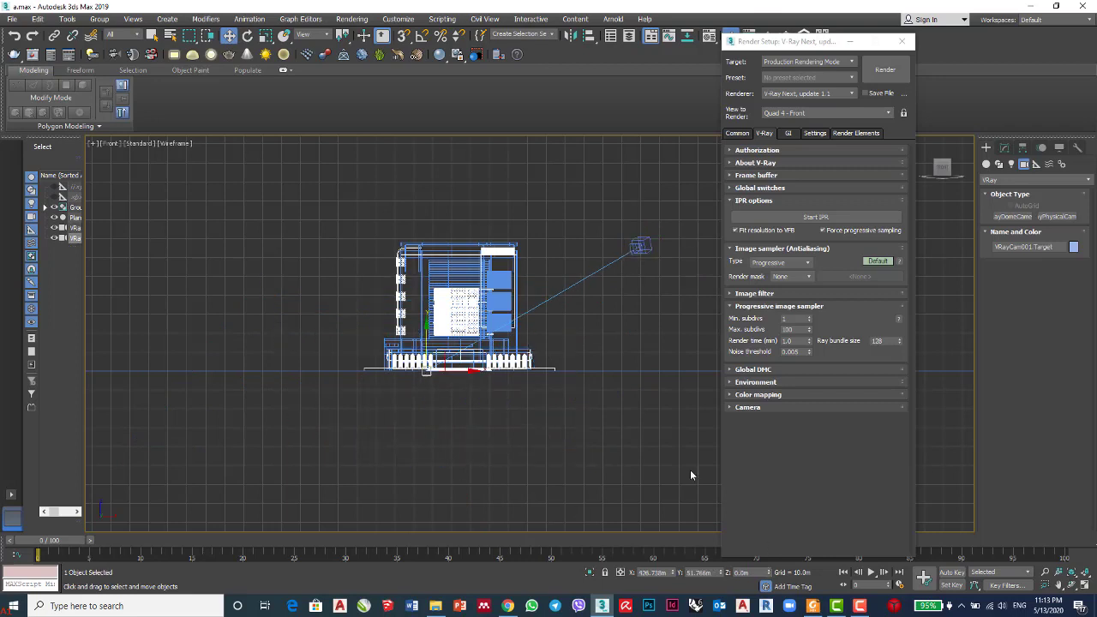
{"action": "left_click_drag", "start_coordinate": [771, 573], "coordinate": [755, 433]}
Lower the camera to a Z height of 1.78 m and clear the selection.
{"action": "left_click_drag", "start_coordinate": [639, 246], "coordinate": [641, 300]}
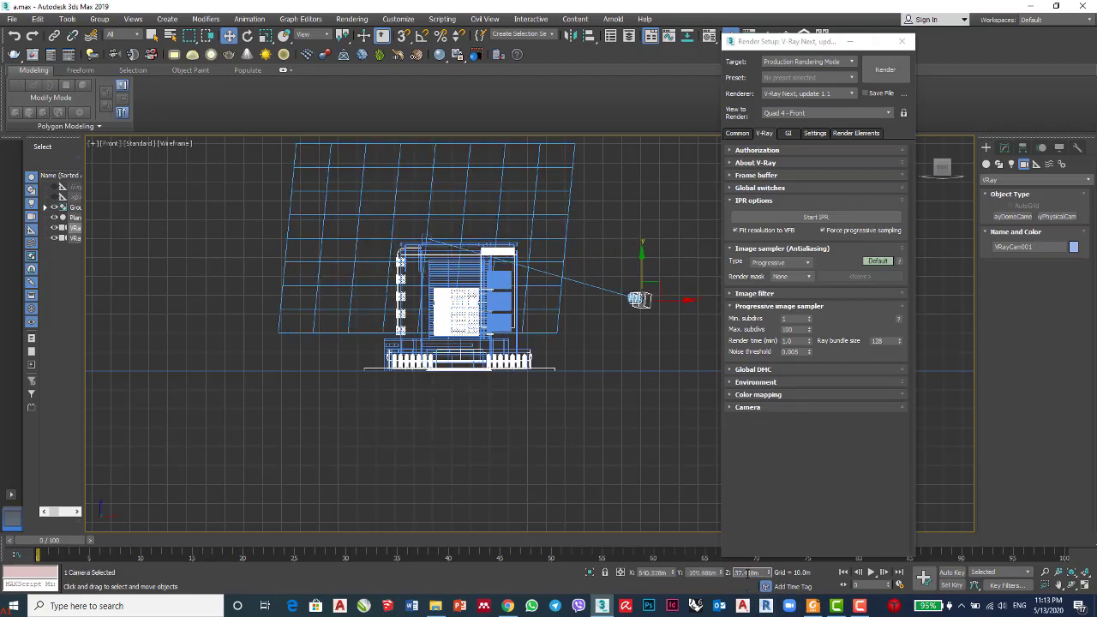
{"action": "type", "text": "1.78"}
{"action": "key", "text": "Return"}
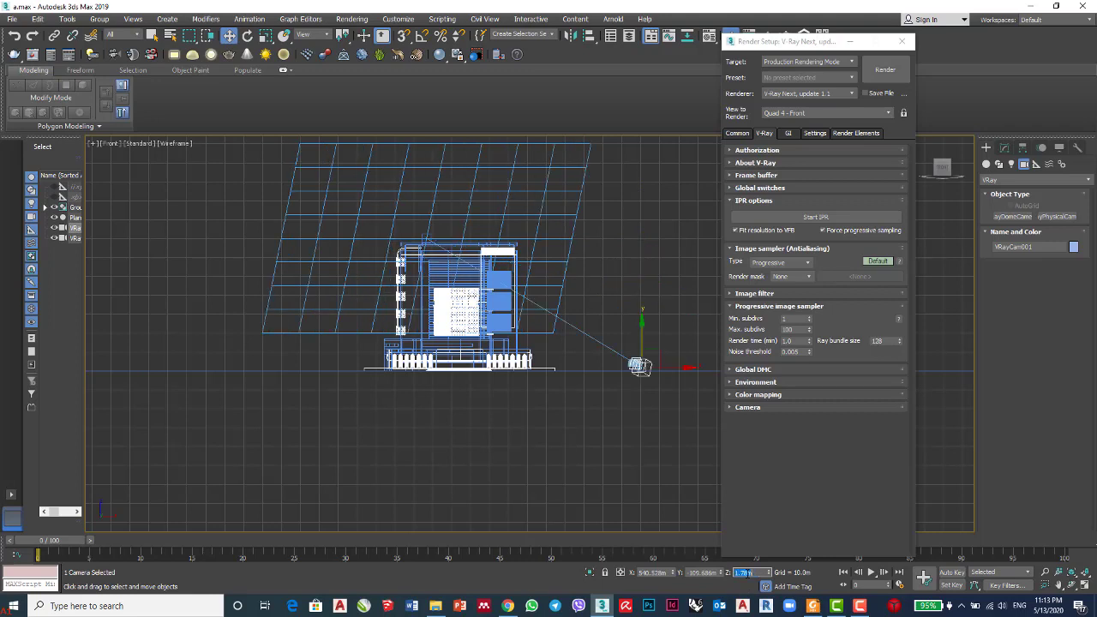
{"action": "left_click", "coordinate": [624, 298]}
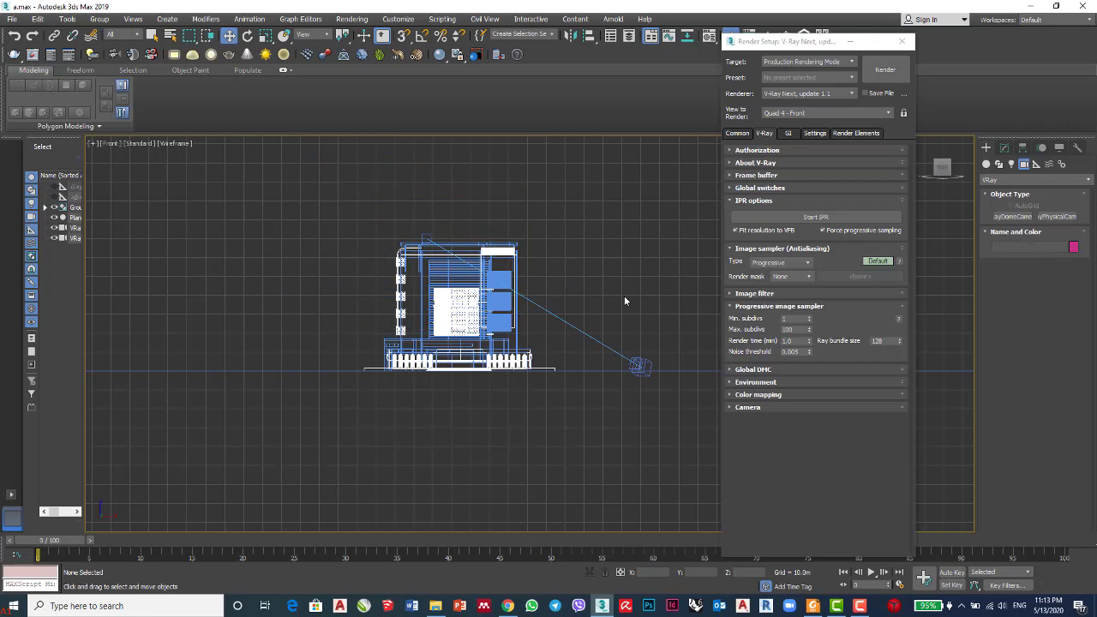
Look through the V-Ray camera and orbit it around to face the open side between the building's two towers.
{"action": "key", "text": "c"}
{"action": "left_click_drag", "start_coordinate": [828, 42], "coordinate": [238, 68]}
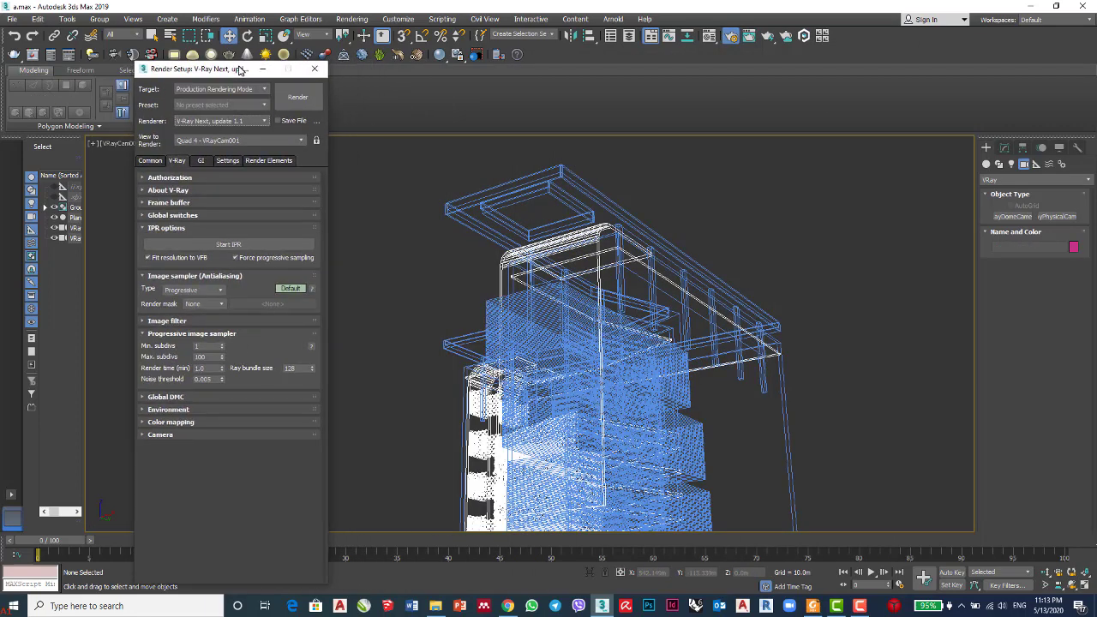
{"action": "left_click", "coordinate": [1073, 586]}
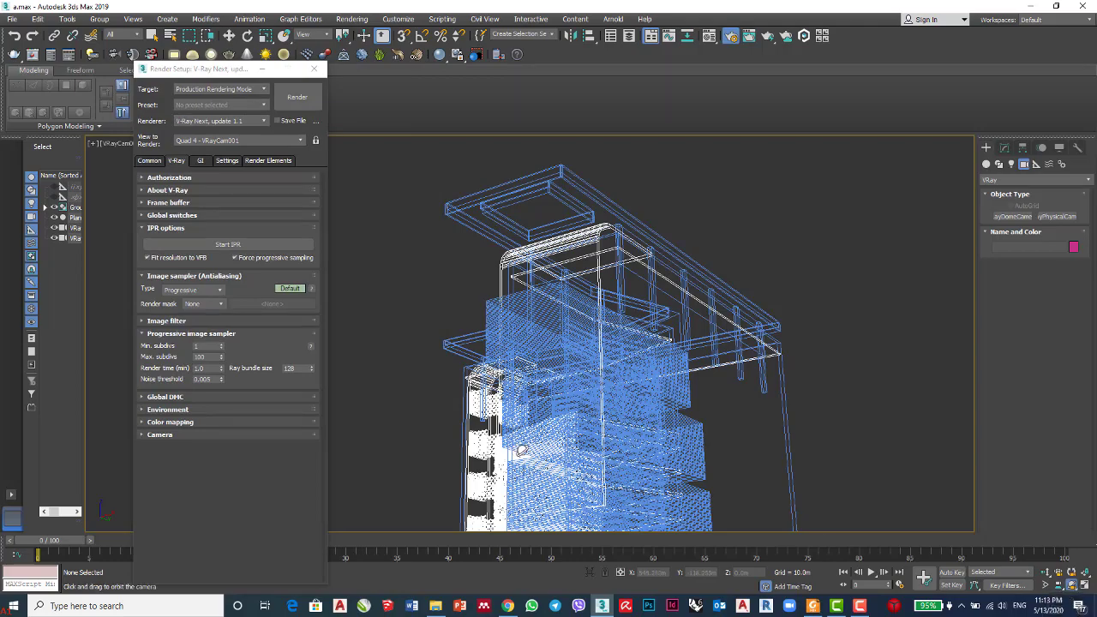
{"action": "left_click_drag", "start_coordinate": [531, 452], "coordinate": [579, 444]}
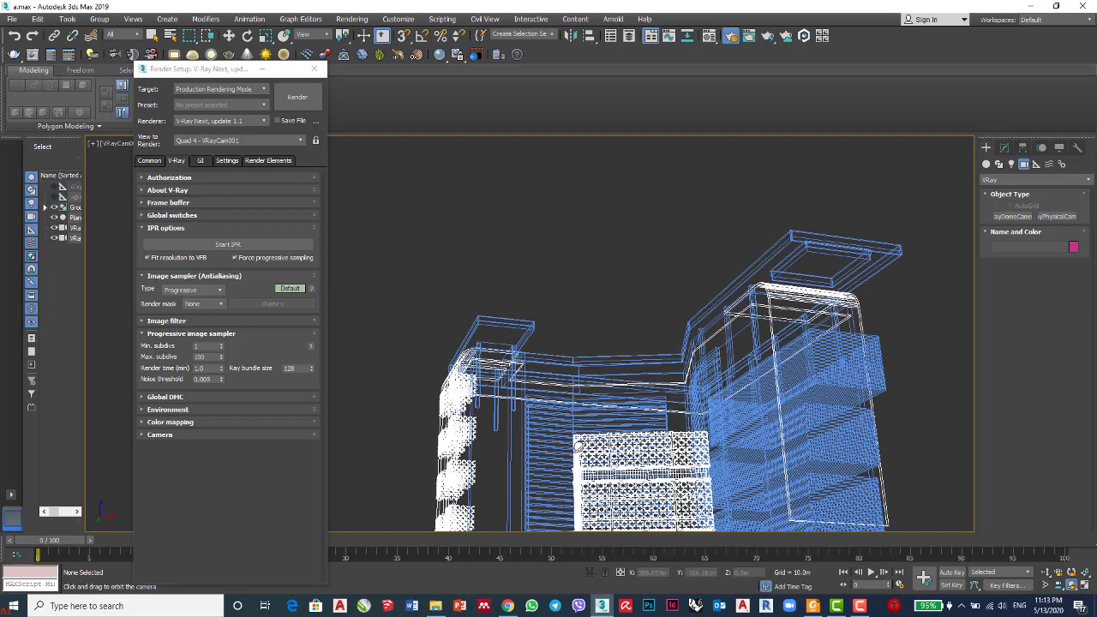
Dolly the camera slightly back and truck it until the building's arched base comes into the frame.
{"action": "left_click", "coordinate": [1048, 580]}
{"action": "left_click_drag", "start_coordinate": [849, 378], "coordinate": [856, 410]}
{"action": "left_click_drag", "start_coordinate": [671, 418], "coordinate": [669, 411]}
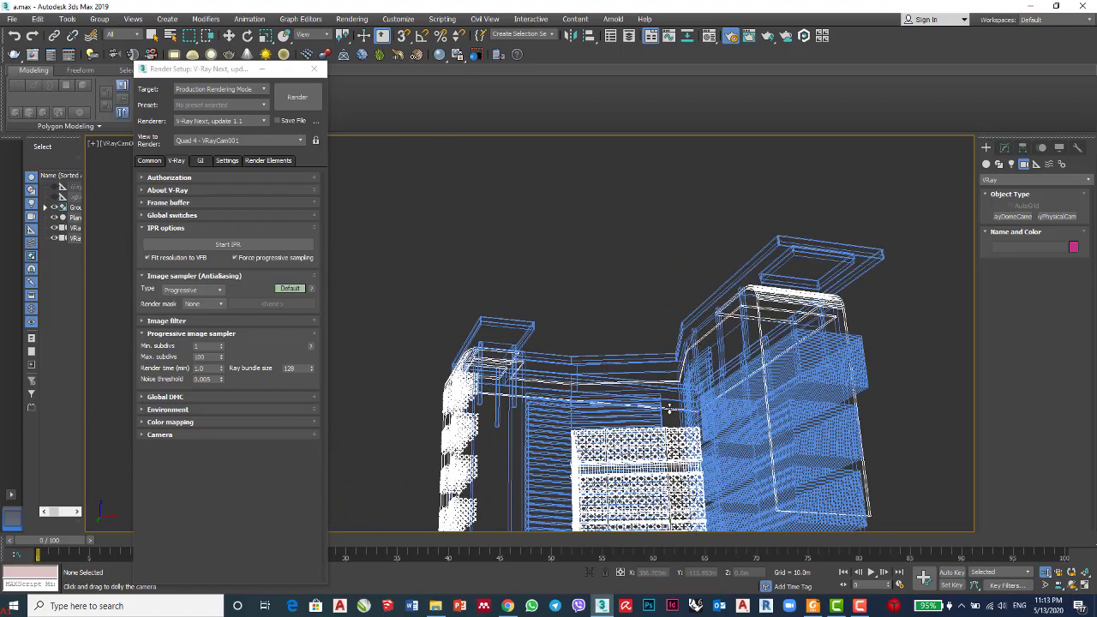
{"action": "left_click", "coordinate": [1060, 584]}
{"action": "left_click_drag", "start_coordinate": [713, 503], "coordinate": [639, 354]}
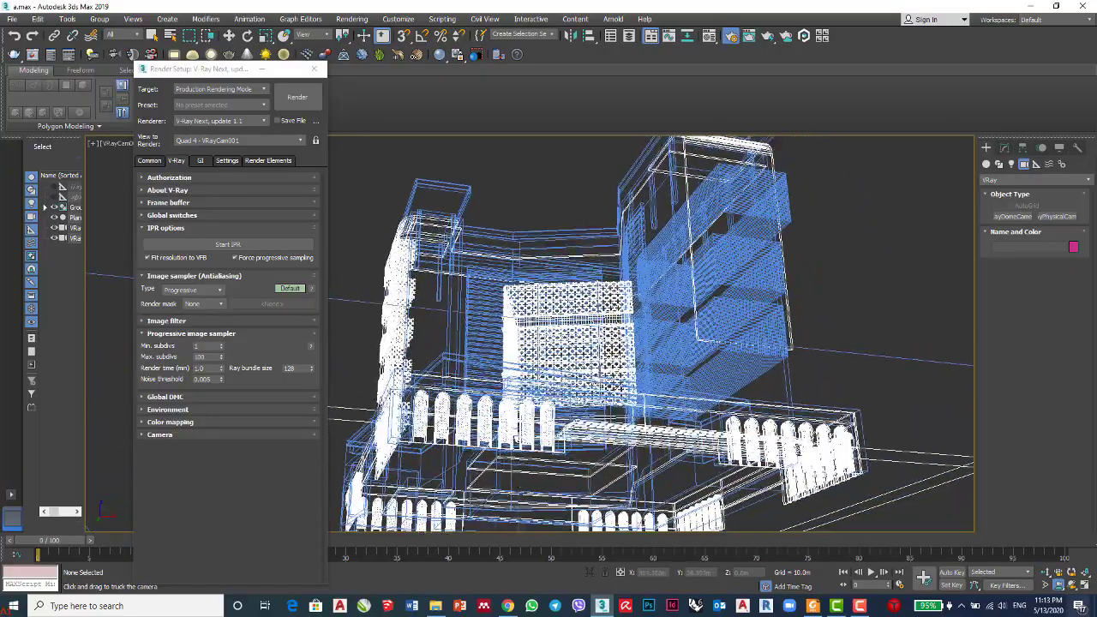
Orbit the V-Ray camera and truck it until both towers, the whole arched base and the ground are in frame.
{"action": "left_click", "coordinate": [1077, 586]}
{"action": "mouse_move", "coordinate": [770, 469]}
{"action": "left_mouse_down"}
{"action": "mouse_move", "coordinate": [622, 418]}
{"action": "mouse_move", "coordinate": [623, 409]}
{"action": "left_mouse_up"}
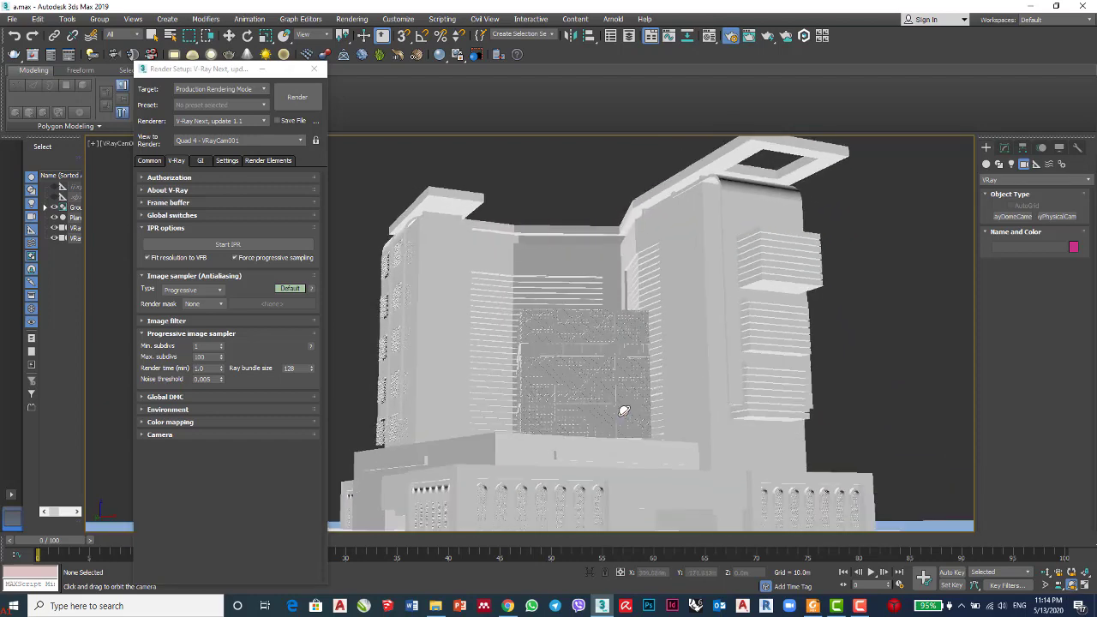
{"action": "left_click", "coordinate": [1060, 585]}
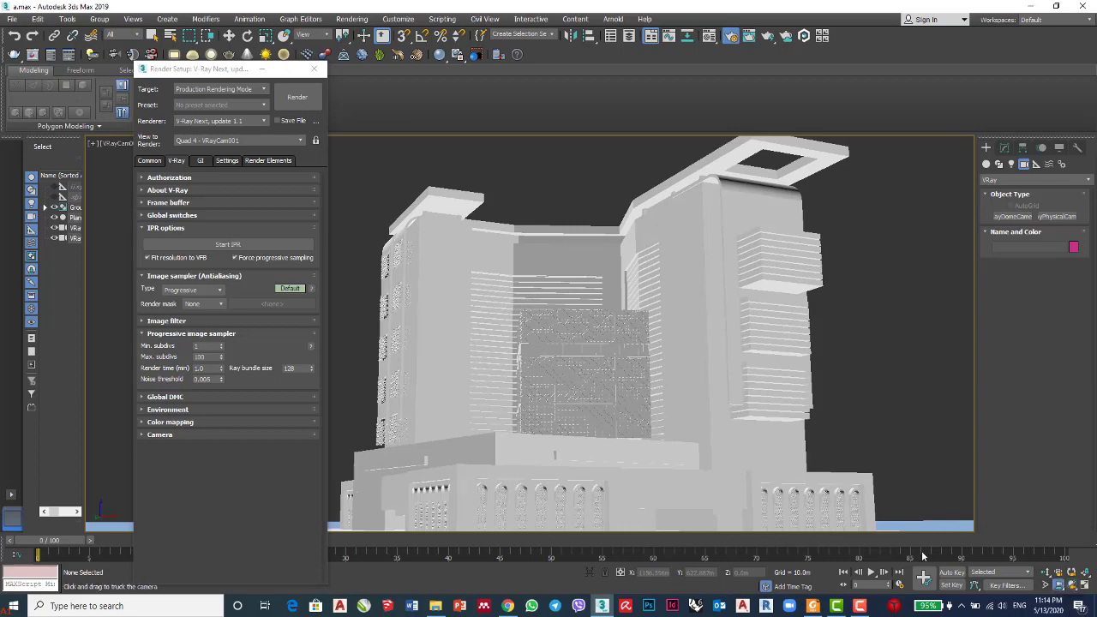
{"action": "left_click_drag", "start_coordinate": [696, 452], "coordinate": [651, 444]}
{"action": "left_click", "coordinate": [1046, 585]}
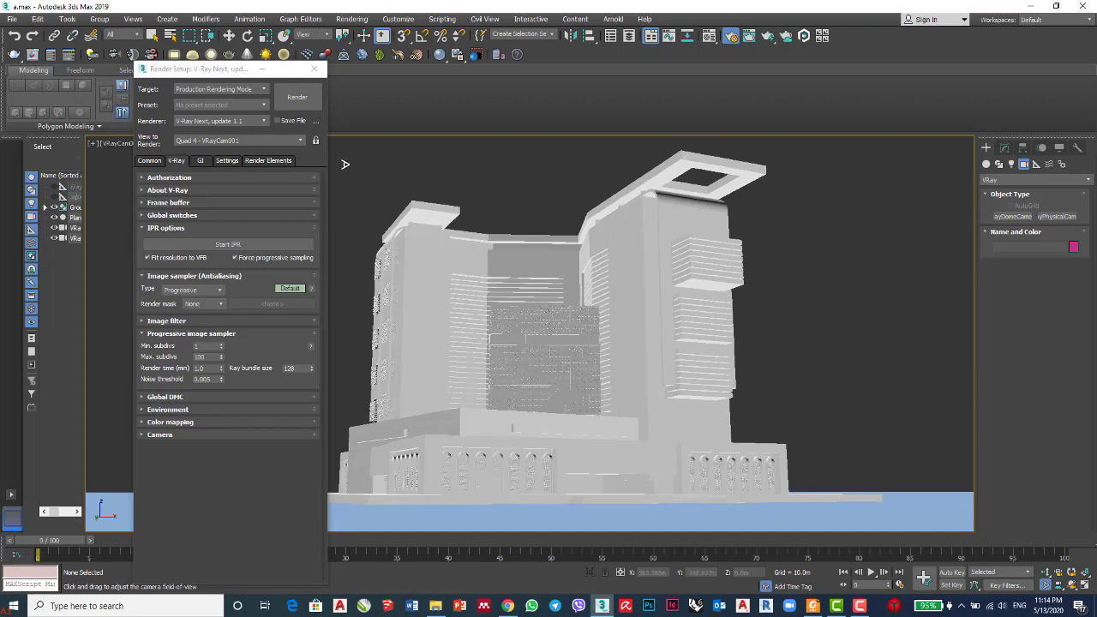
{"action": "key", "text": "w"}
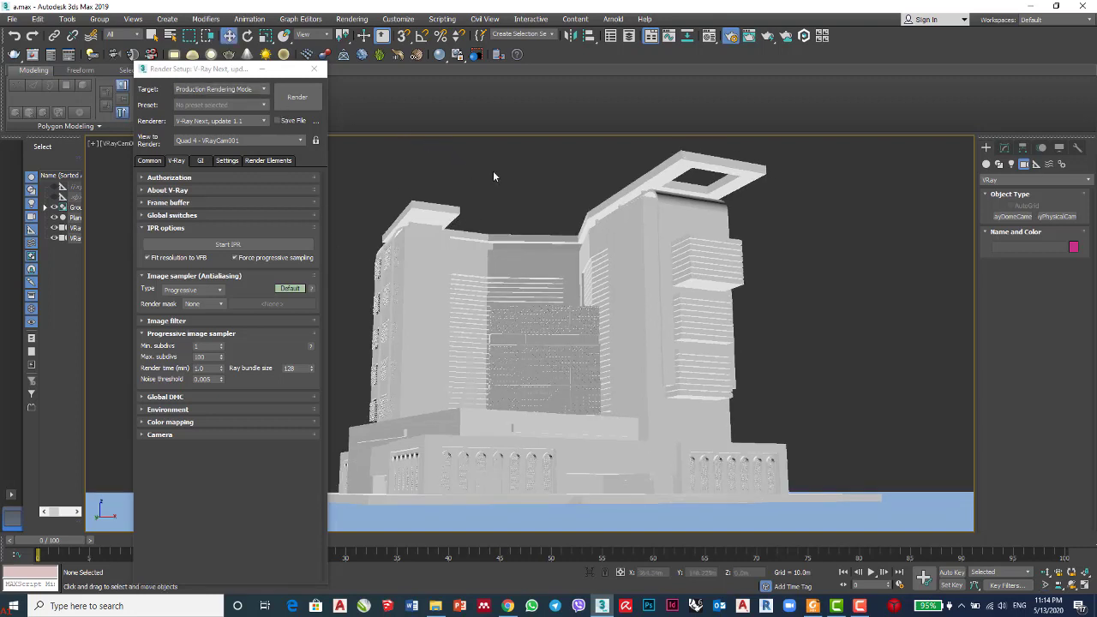
Switch to the top view and minimize the Render Setup window so the area around the building and camera is clear.
{"action": "key", "text": "t"}
{"action": "scroll", "coordinate": [633, 228], "scroll_direction": "down", "scroll_amount": 3}
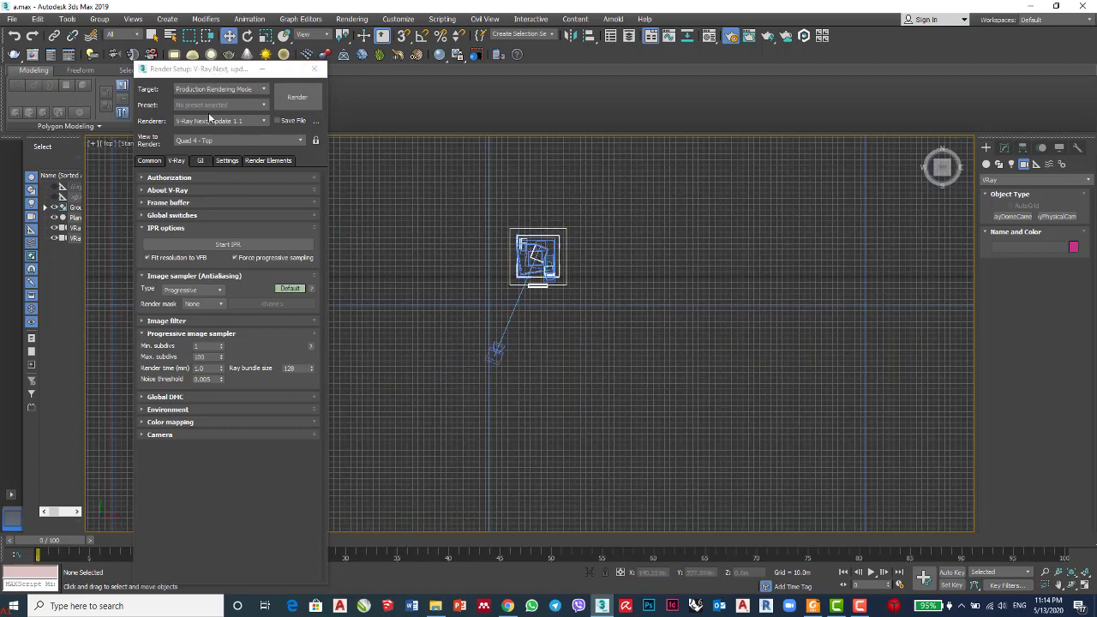
{"action": "left_click_drag", "start_coordinate": [214, 72], "coordinate": [844, 90]}
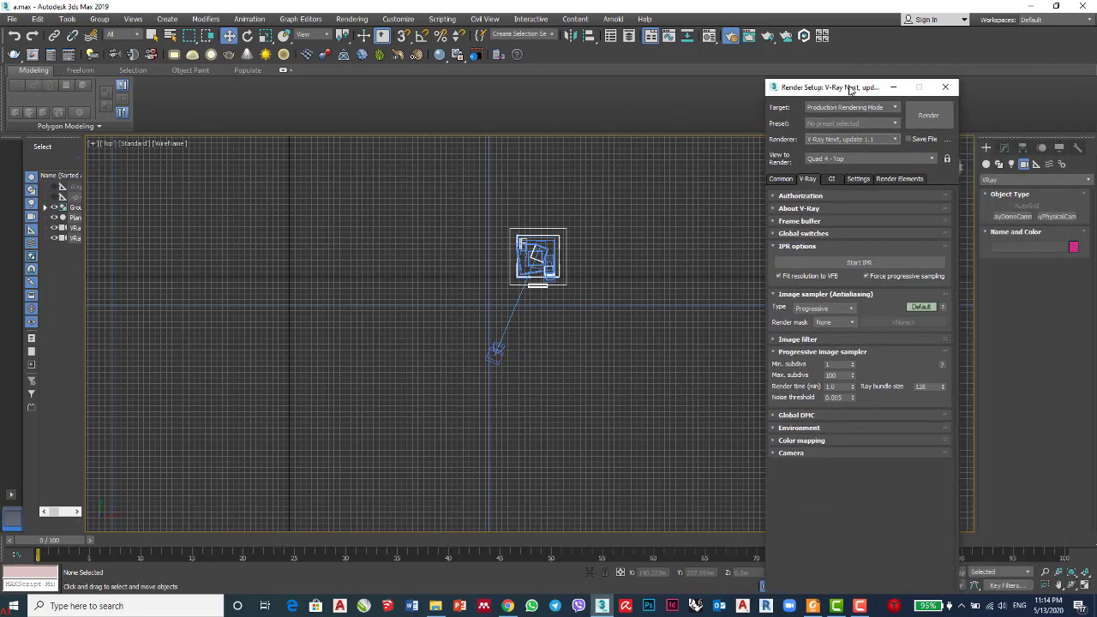
{"action": "left_click", "coordinate": [895, 90]}
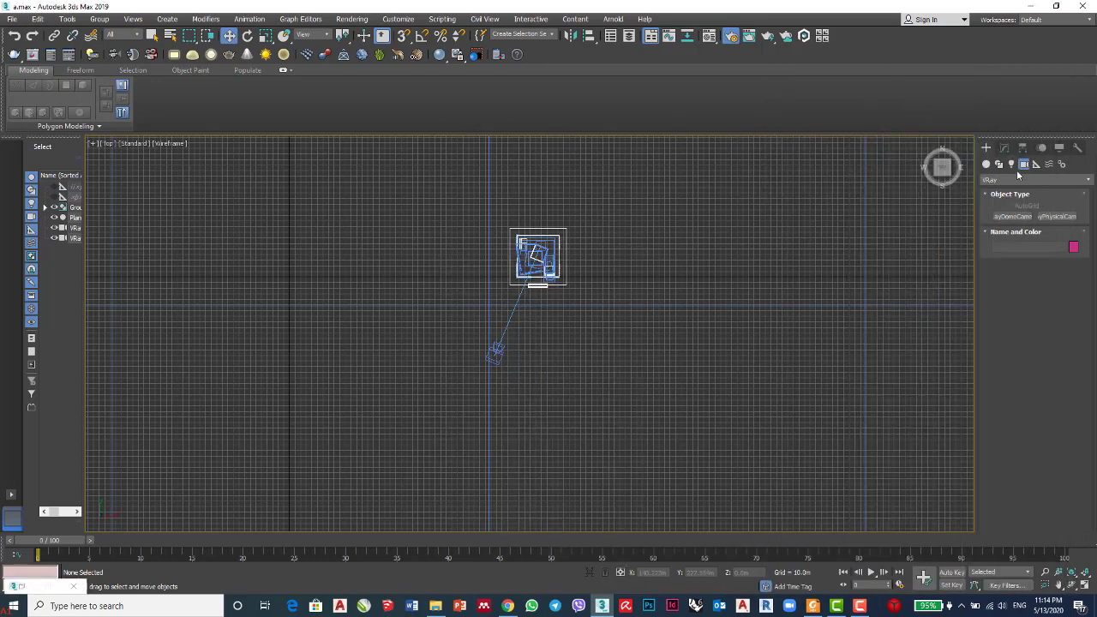
Create a VRaySun in the top view from far northwest of the building, aimed at it, and accept the automatic VRaySky environment map.
{"action": "scroll", "coordinate": [513, 265], "scroll_direction": "up", "scroll_amount": 3}
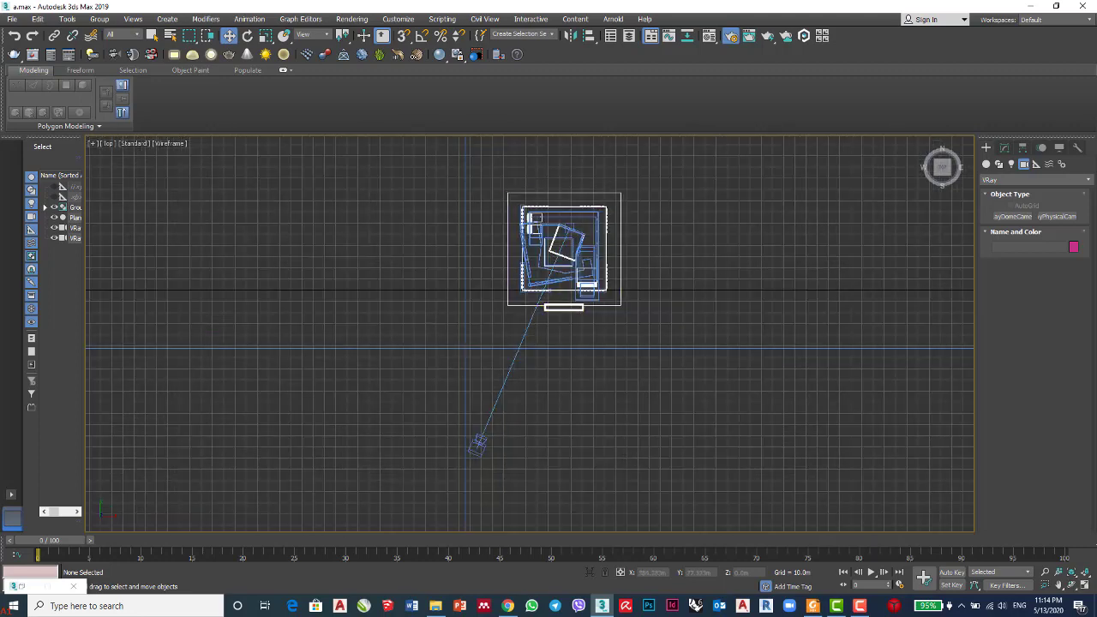
{"action": "left_click", "coordinate": [1012, 165]}
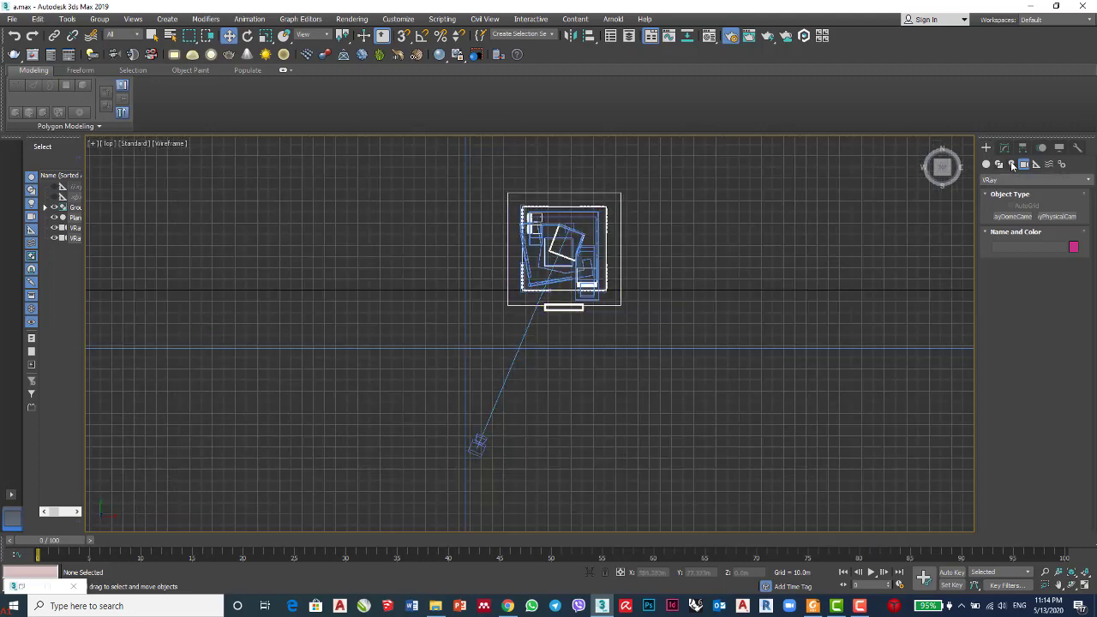
{"action": "left_click", "coordinate": [1061, 181]}
{"action": "left_click", "coordinate": [1014, 218]}
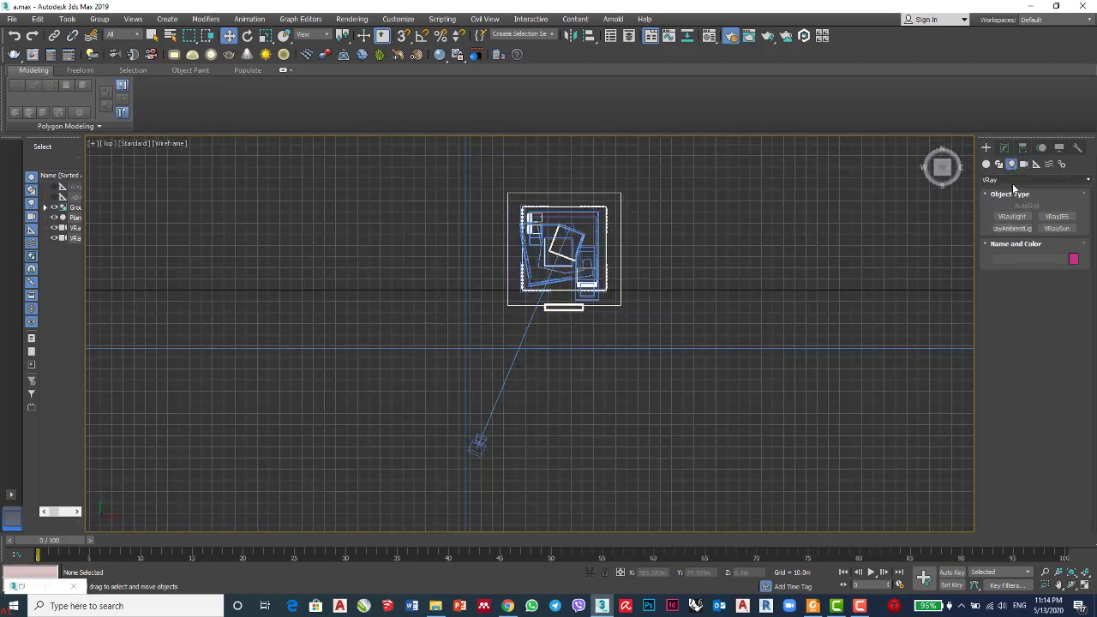
{"action": "left_click", "coordinate": [1011, 180]}
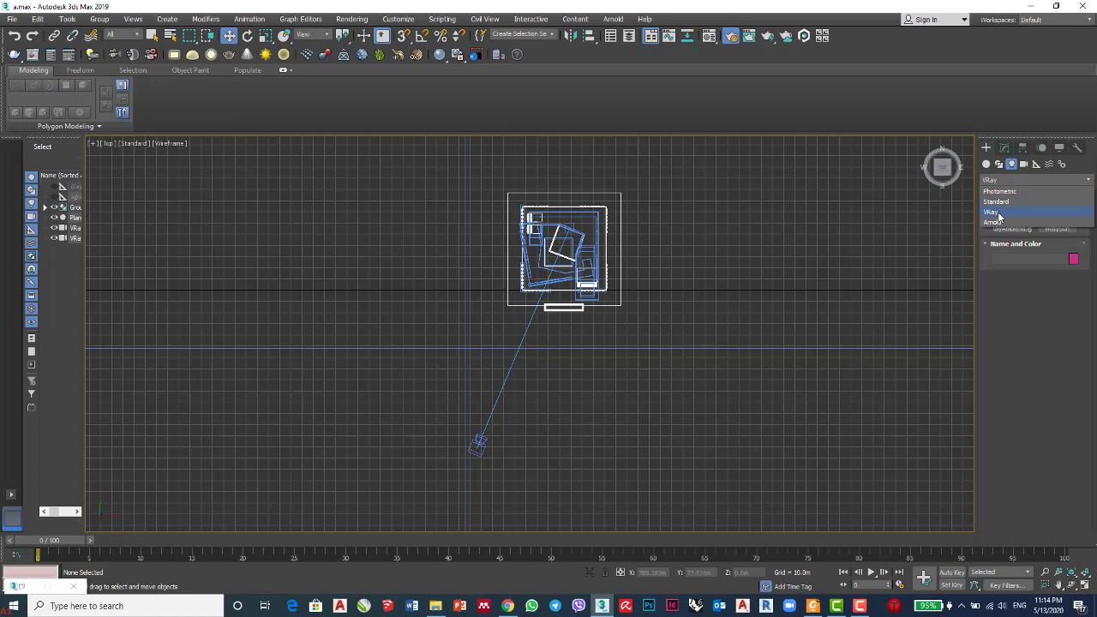
{"action": "left_click", "coordinate": [997, 213]}
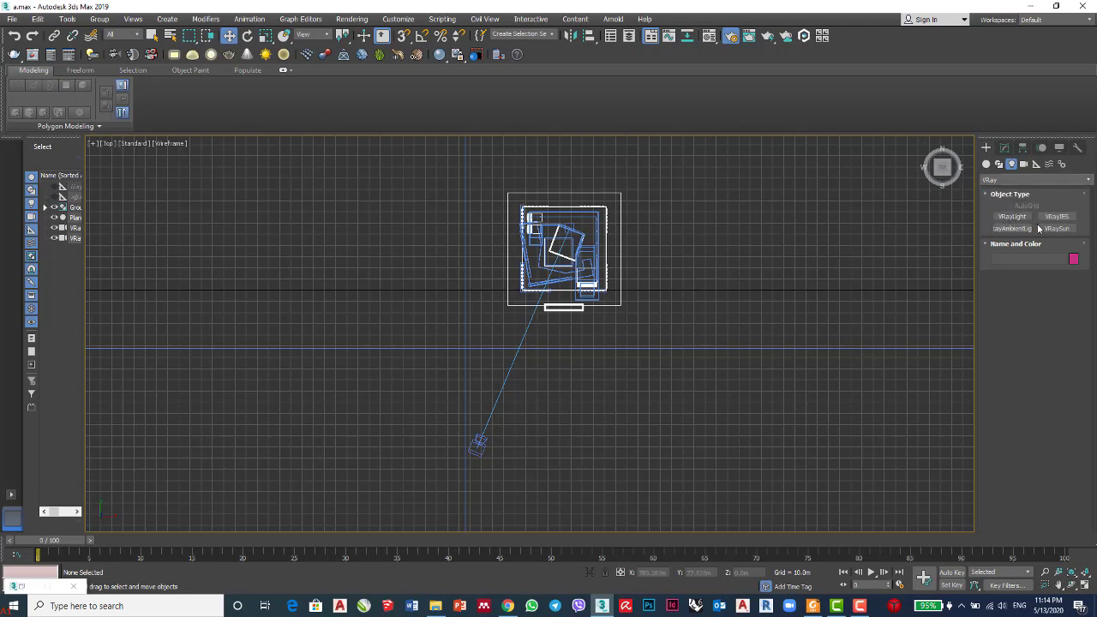
{"action": "left_click", "coordinate": [1052, 229]}
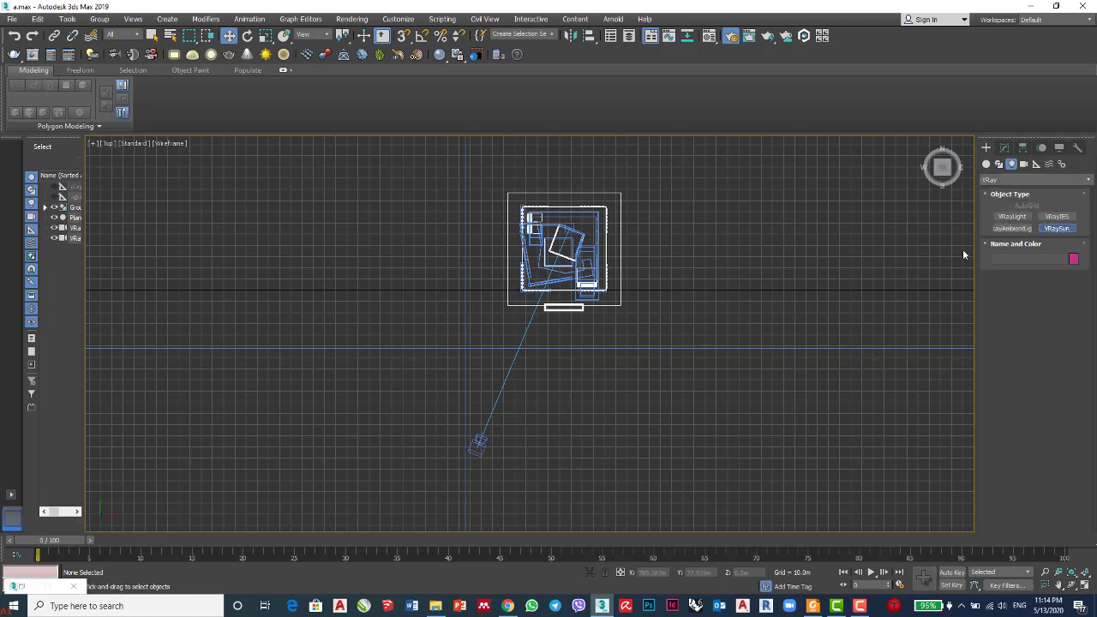
{"action": "scroll", "coordinate": [520, 326], "scroll_direction": "down", "scroll_amount": 2}
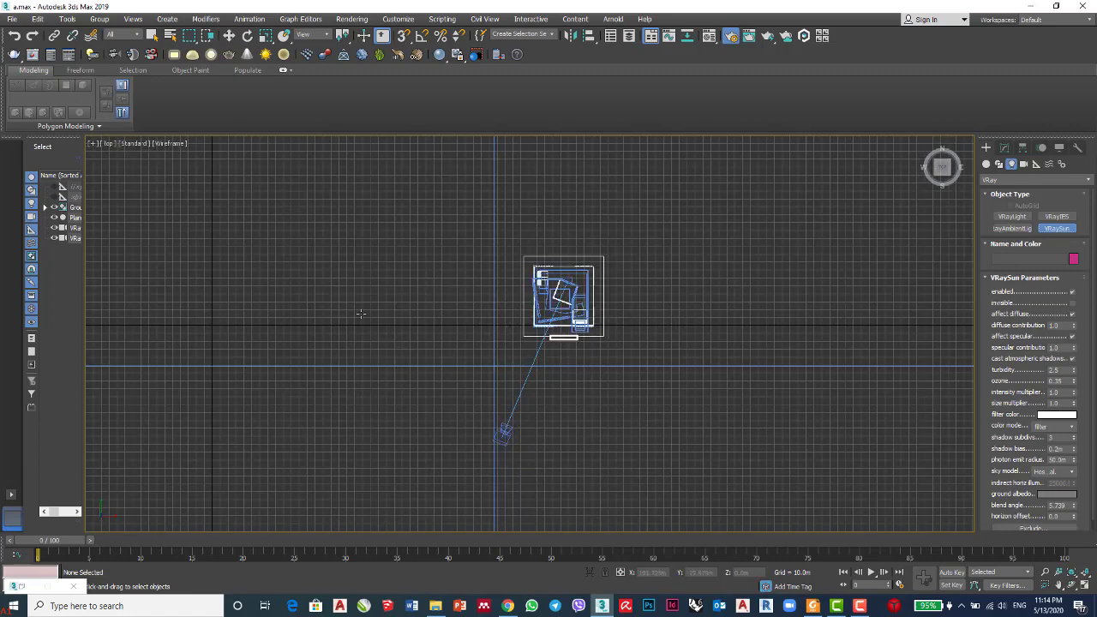
{"action": "scroll", "coordinate": [432, 309], "scroll_direction": "up", "scroll_amount": 2}
{"action": "scroll", "coordinate": [533, 346], "scroll_direction": "down", "scroll_amount": 2}
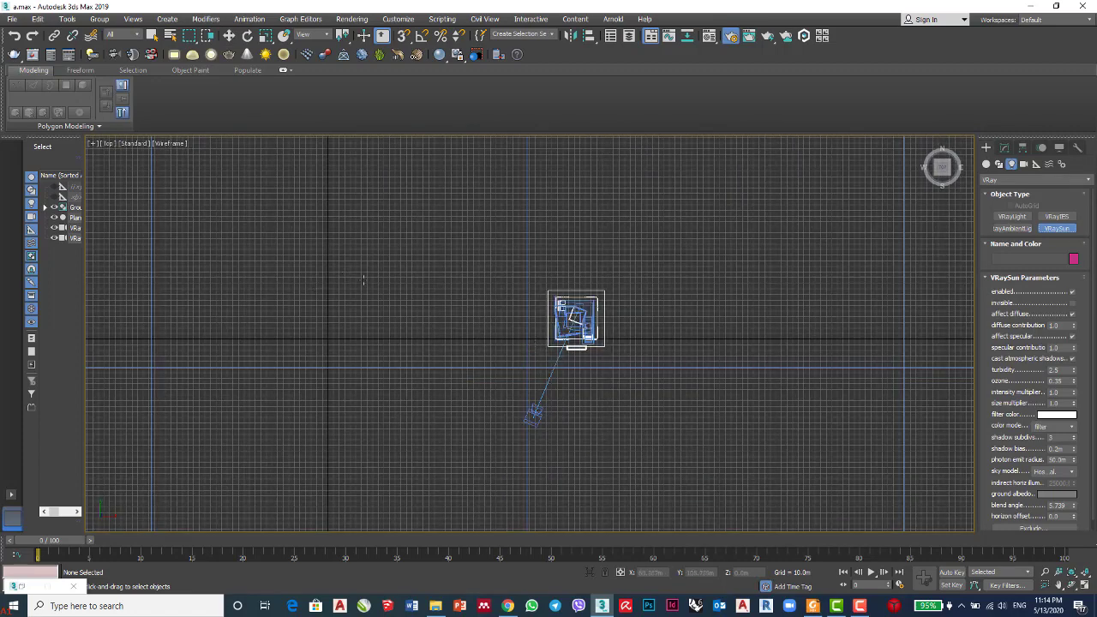
{"action": "scroll", "coordinate": [421, 349], "scroll_direction": "down", "scroll_amount": 1}
{"action": "scroll", "coordinate": [397, 299], "scroll_direction": "up", "scroll_amount": 2}
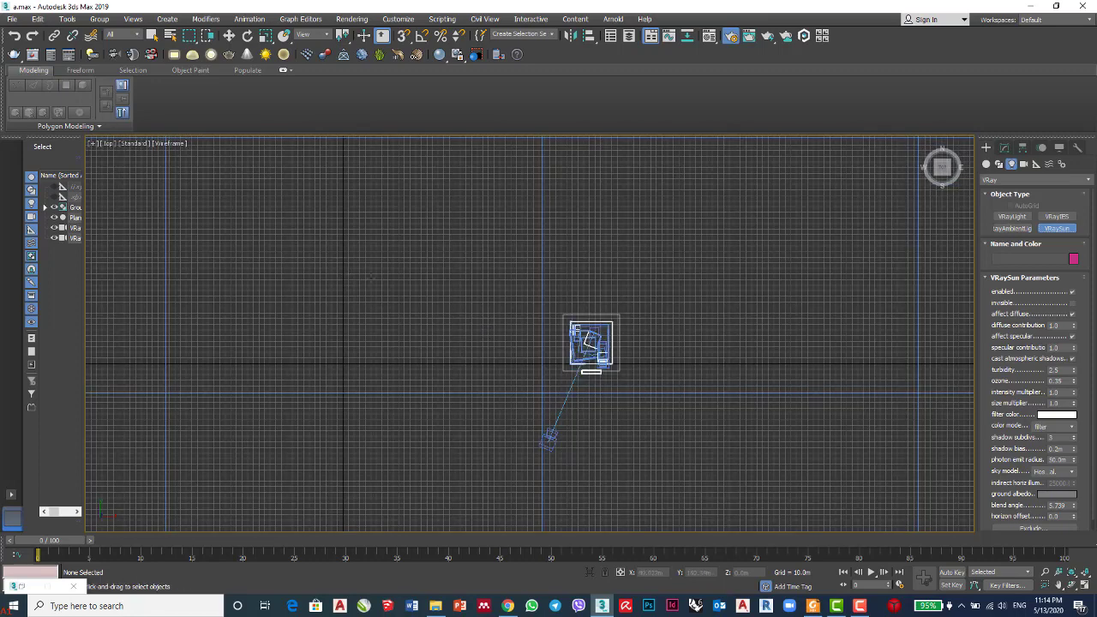
{"action": "left_click_drag", "start_coordinate": [340, 268], "coordinate": [599, 355]}
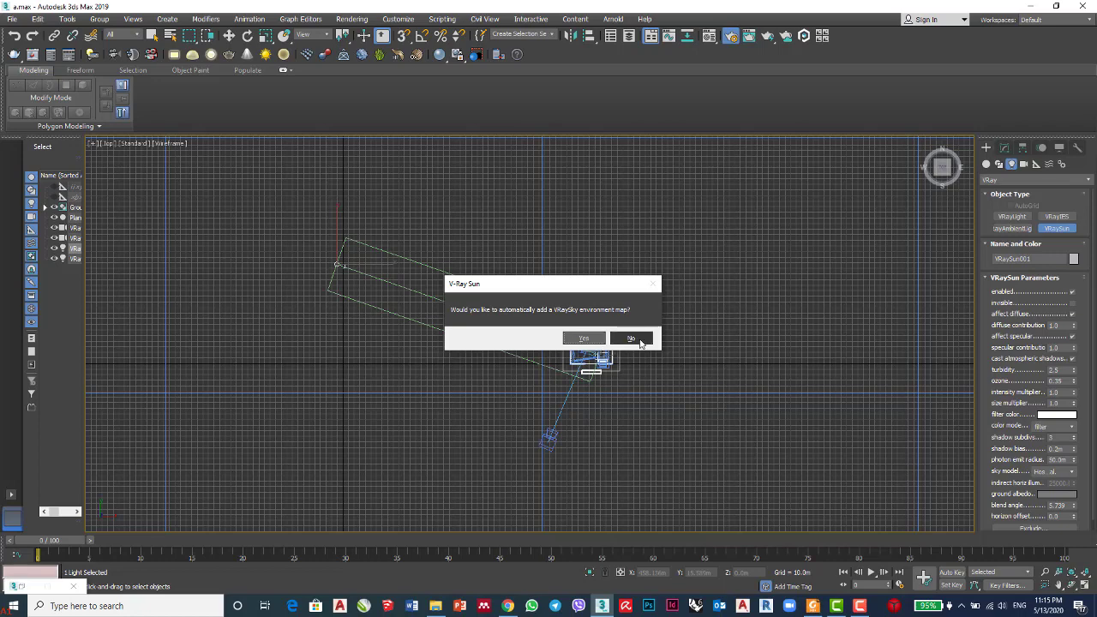
{"action": "left_click", "coordinate": [583, 338]}
In the front view, raise the VRaySun to a Z height of about 340 m so it shines down on the building.
{"action": "key", "text": "w"}
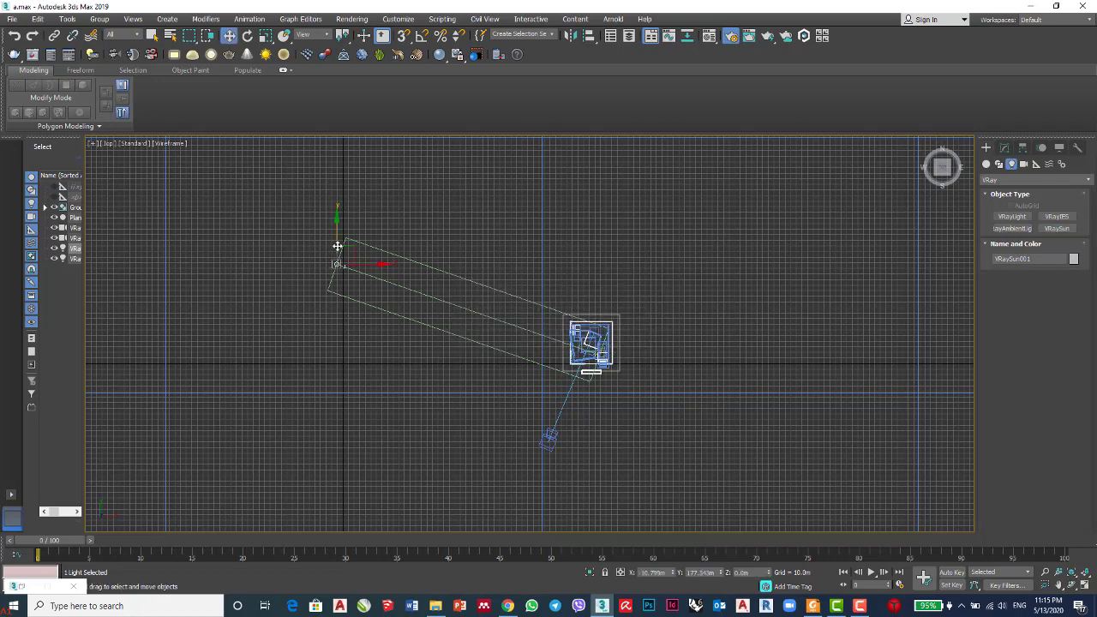
{"action": "key", "text": "f"}
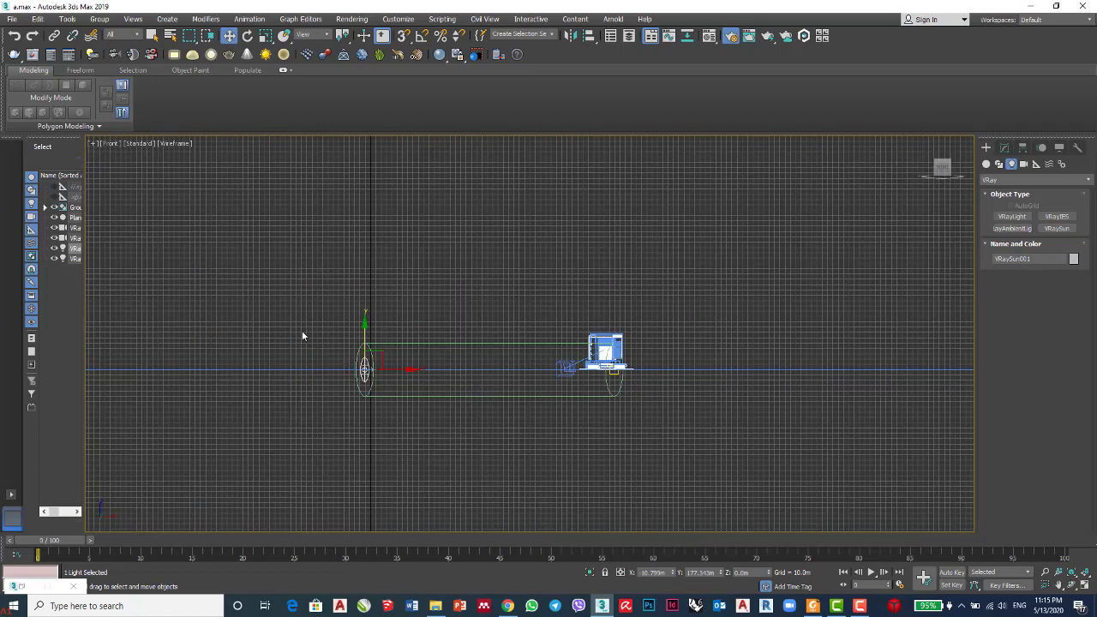
{"action": "left_click_drag", "start_coordinate": [362, 333], "coordinate": [345, 153]}
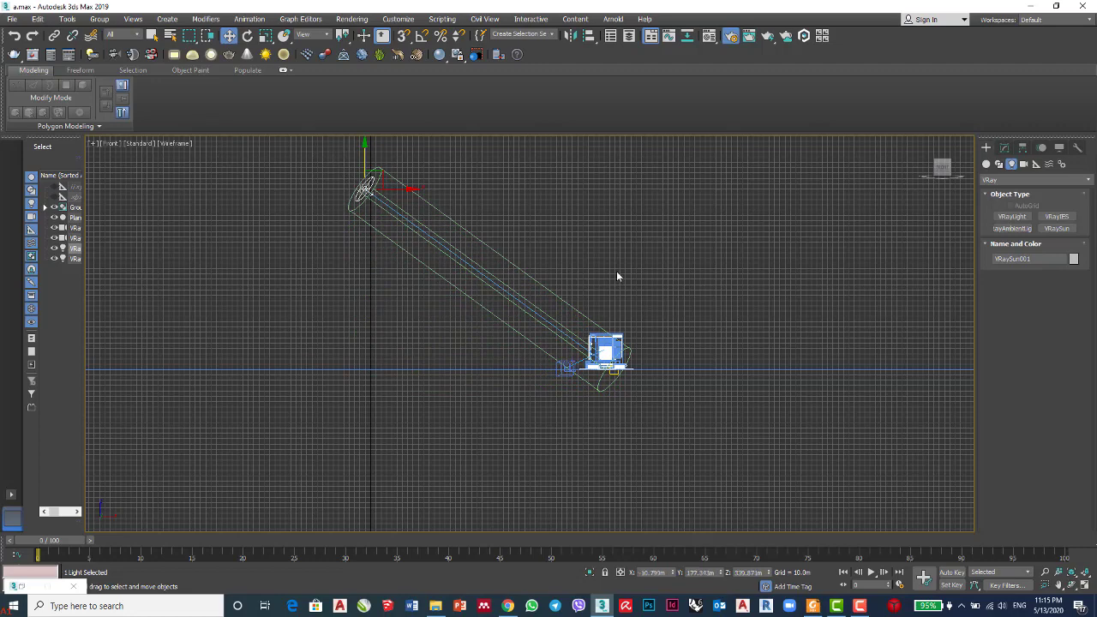
{"action": "left_click", "coordinate": [863, 609]}
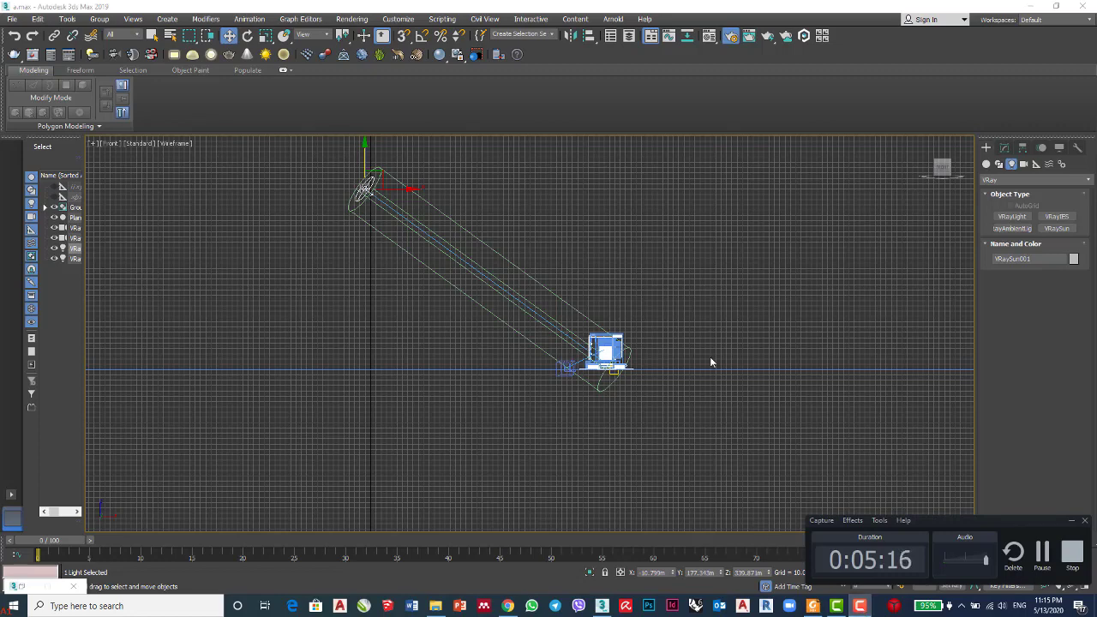
{"action": "left_click", "coordinate": [1071, 520]}
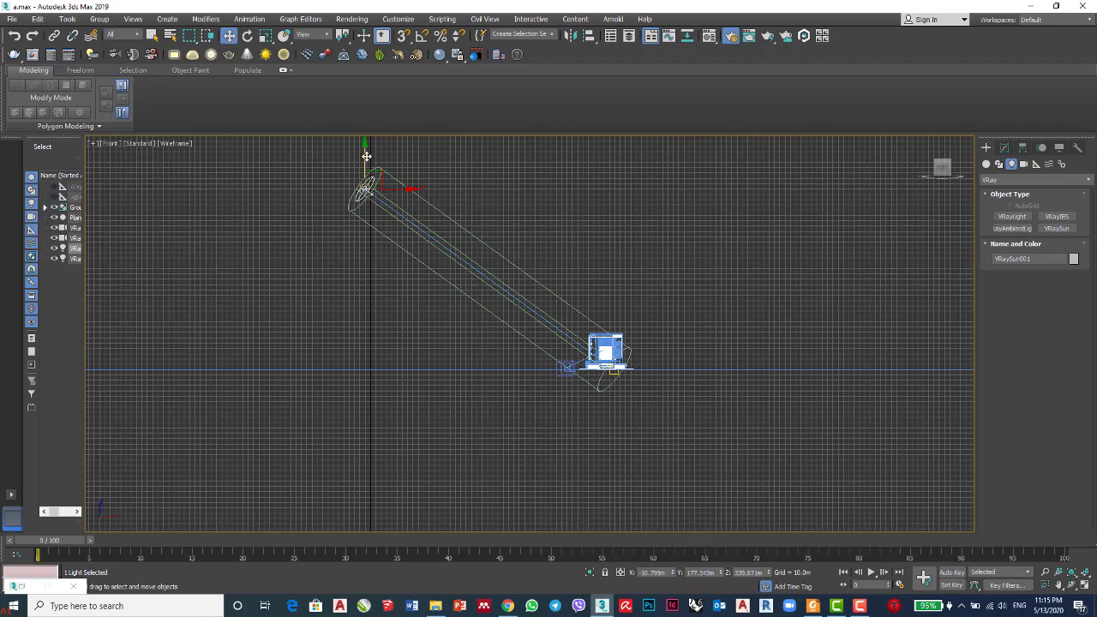
Show the VRaySun's parameters, return to the V-Ray camera view and clear the selection.
{"action": "left_click", "coordinate": [1004, 148]}
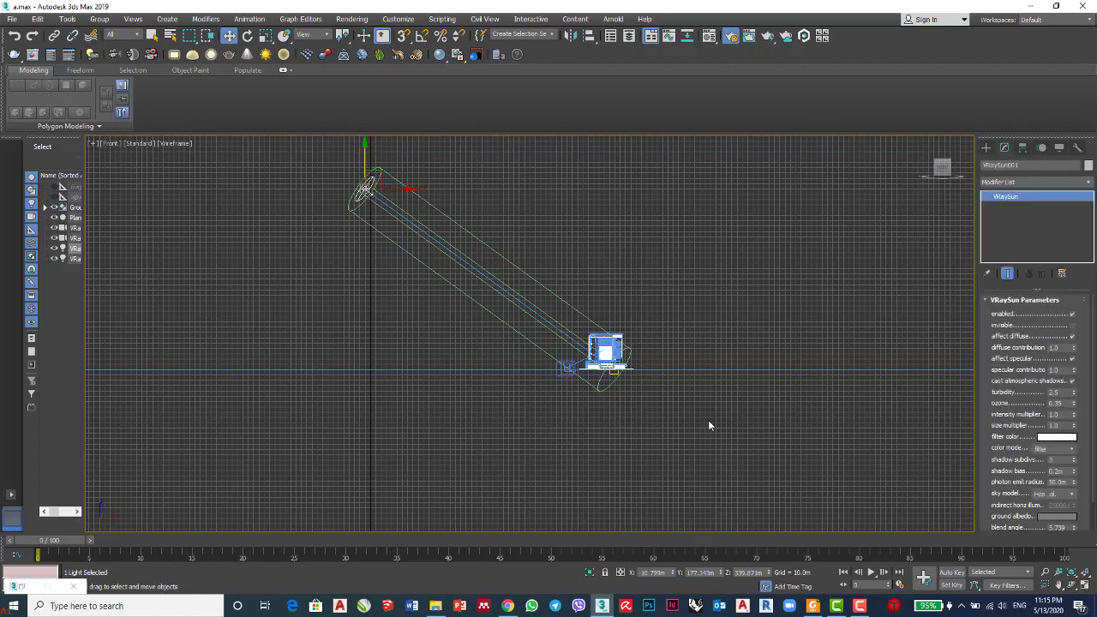
{"action": "key", "text": "c"}
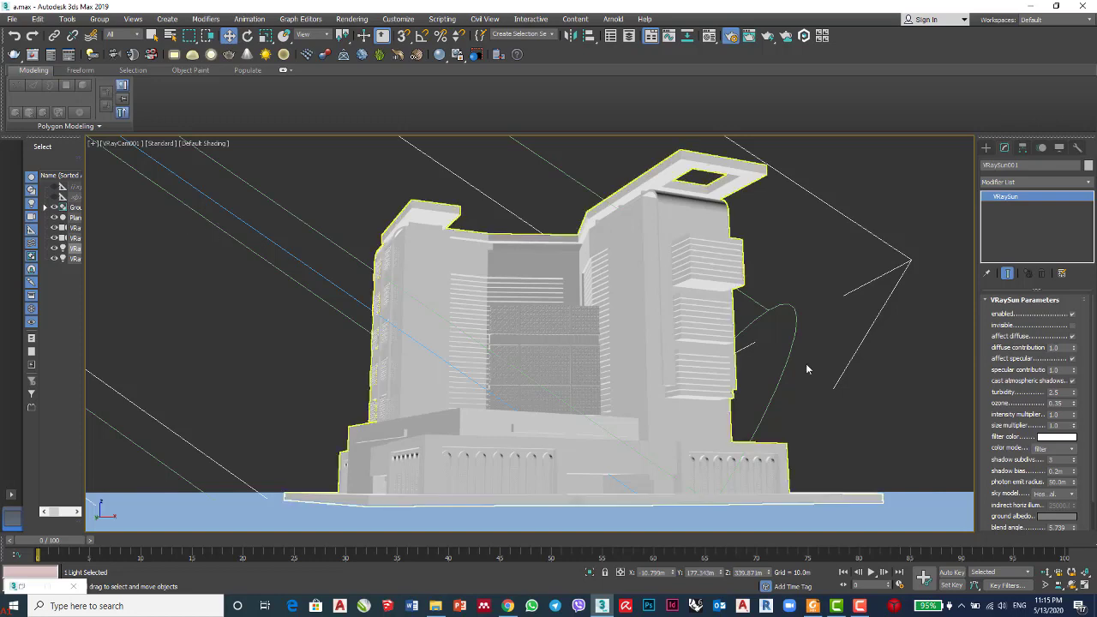
{"action": "left_click", "coordinate": [820, 266]}
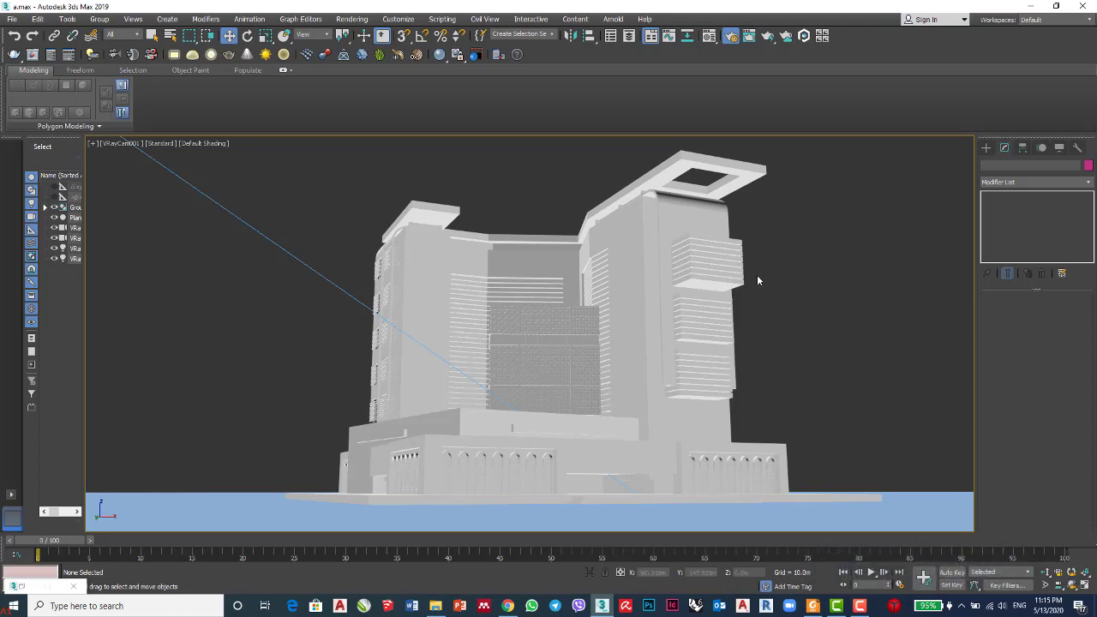
Run a test render of the V-Ray camera view, watch it in the frame buffer, and cancel and close it.
{"action": "left_click", "coordinate": [351, 18]}
{"action": "left_click", "coordinate": [362, 39]}
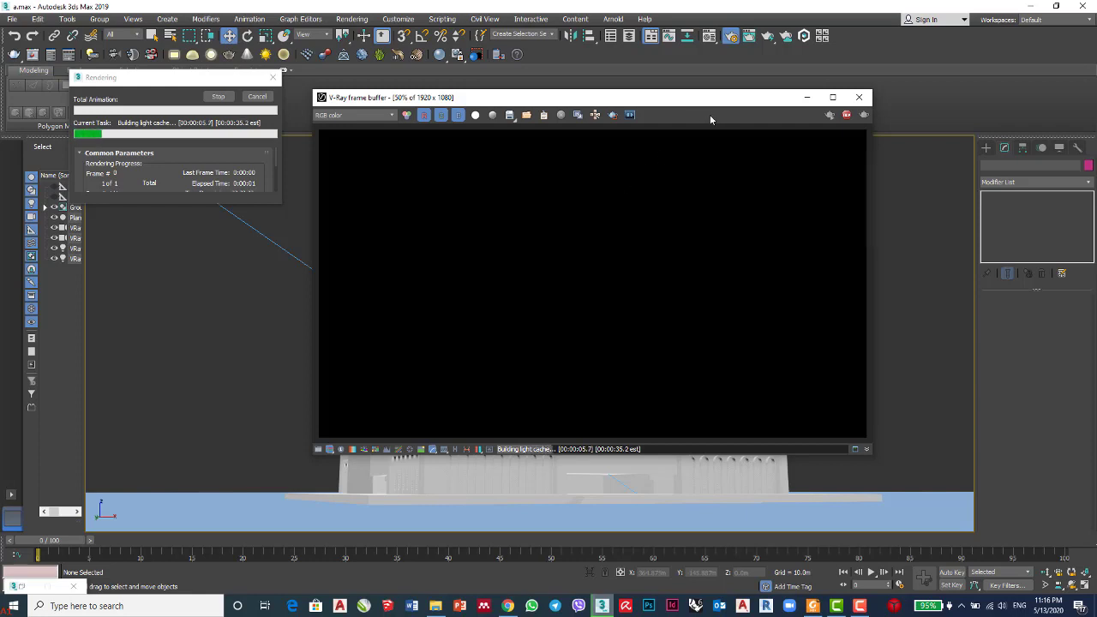
{"action": "scroll", "coordinate": [655, 294], "scroll_direction": "down", "scroll_amount": 1}
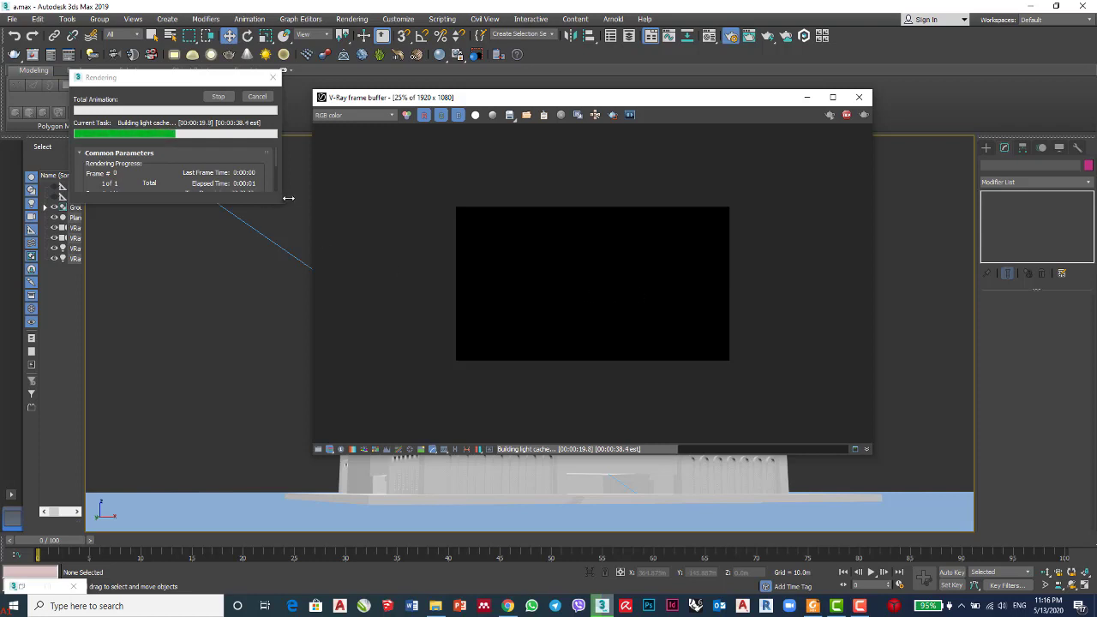
{"action": "scroll", "coordinate": [225, 163], "scroll_direction": "down", "scroll_amount": 1}
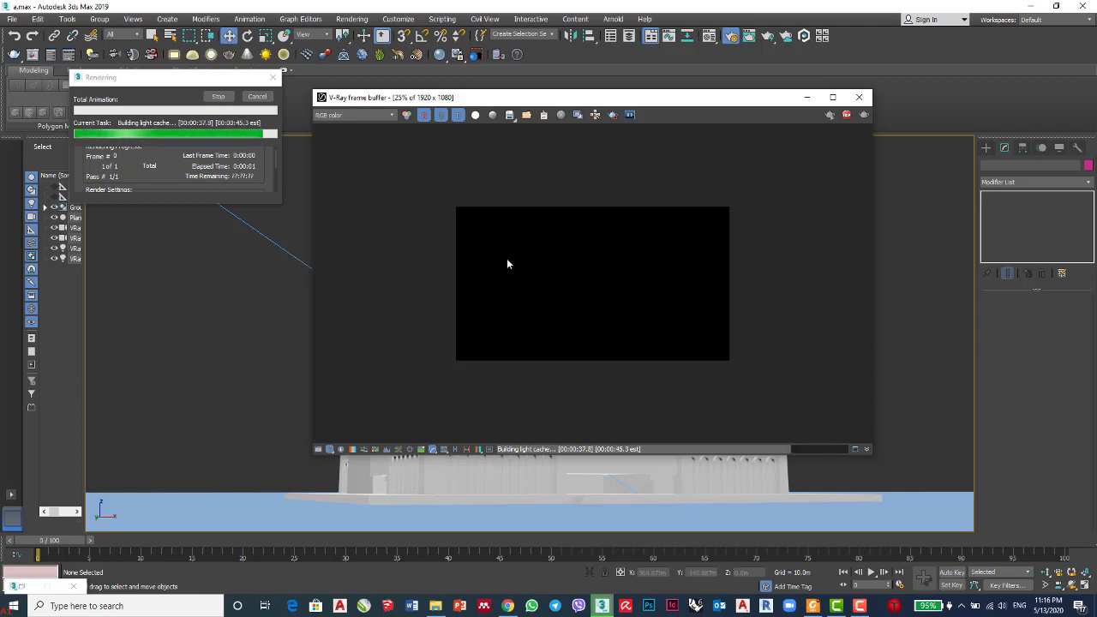
{"action": "scroll", "coordinate": [507, 260], "scroll_direction": "up", "scroll_amount": 1}
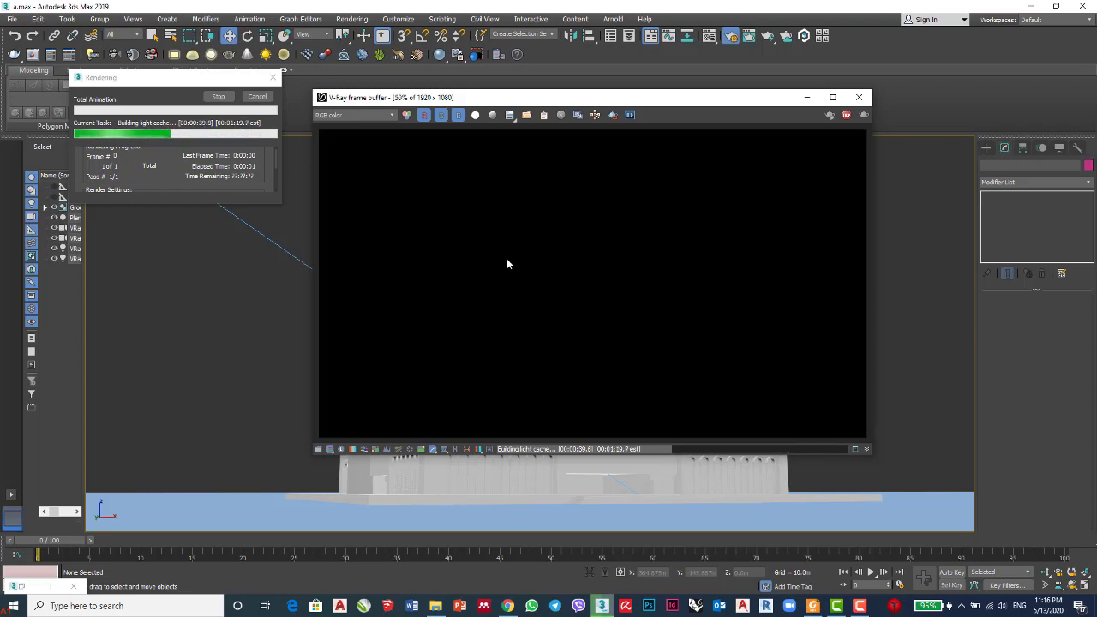
{"action": "scroll", "coordinate": [507, 264], "scroll_direction": "down", "scroll_amount": 1}
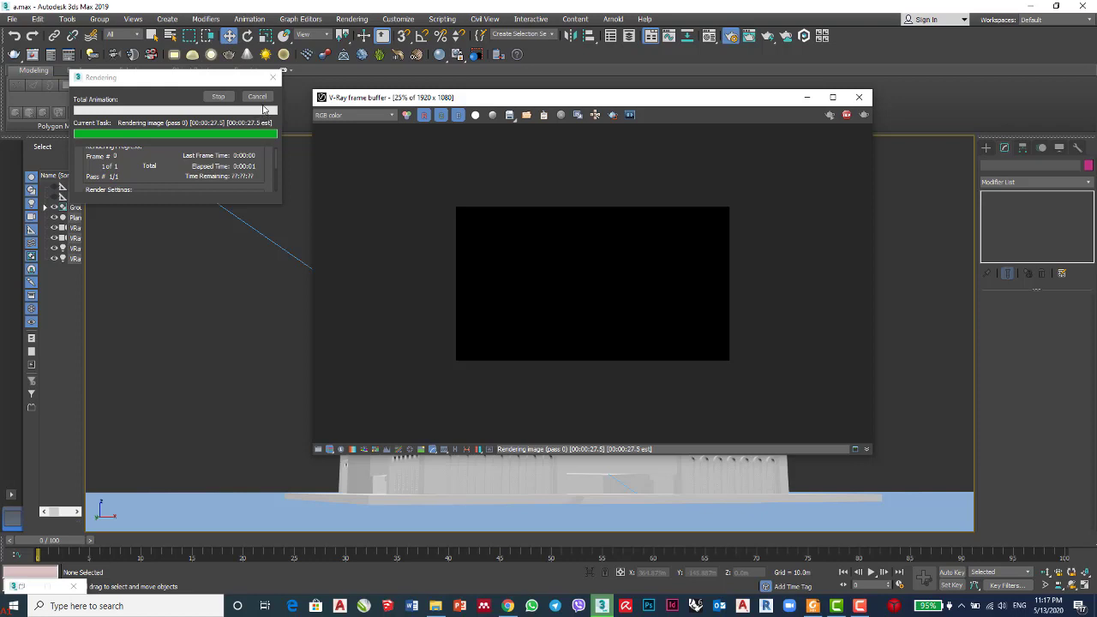
{"action": "scroll", "coordinate": [601, 280], "scroll_direction": "up", "scroll_amount": 1}
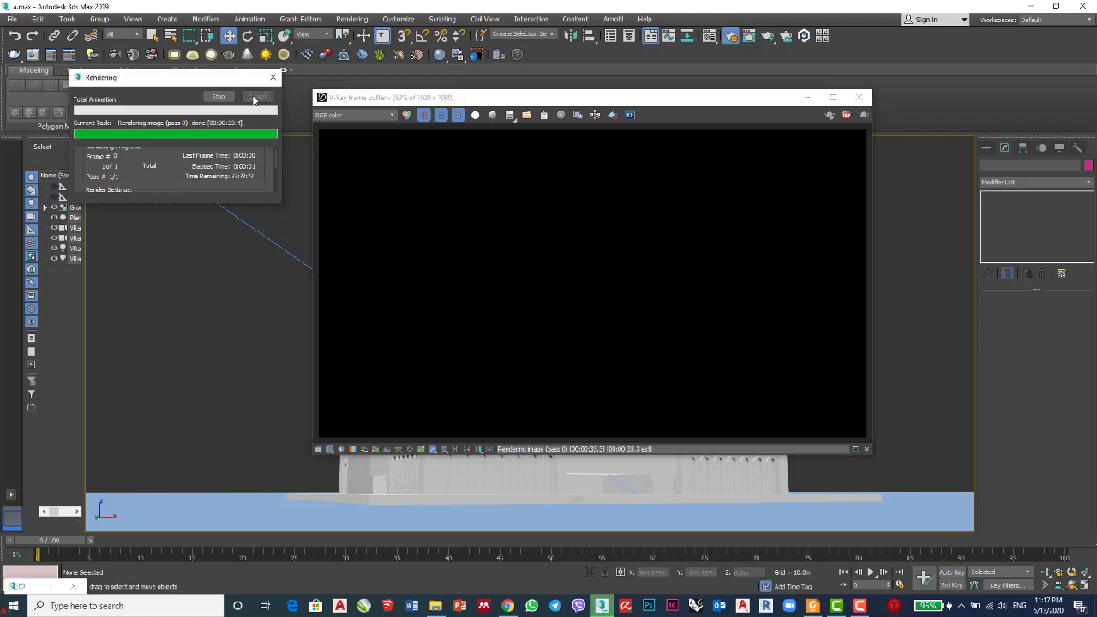
{"action": "left_click", "coordinate": [254, 100]}
{"action": "left_click", "coordinate": [859, 97]}
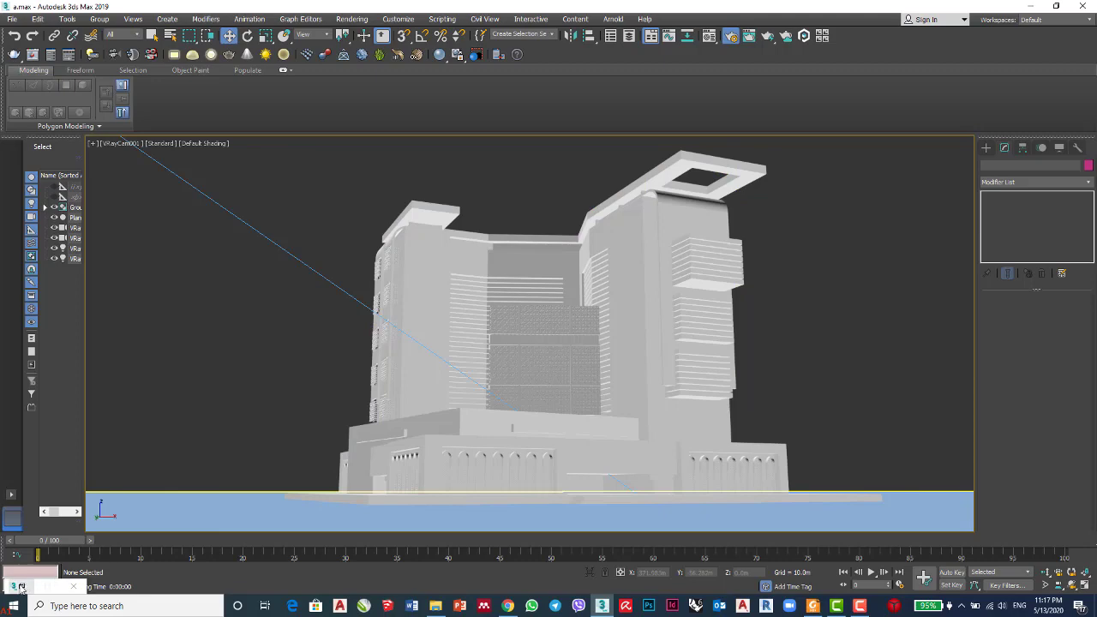
Reopen the Render Setup window, place it beside the building and expand the V-Ray frame buffer settings.
{"action": "key", "text": "F10"}
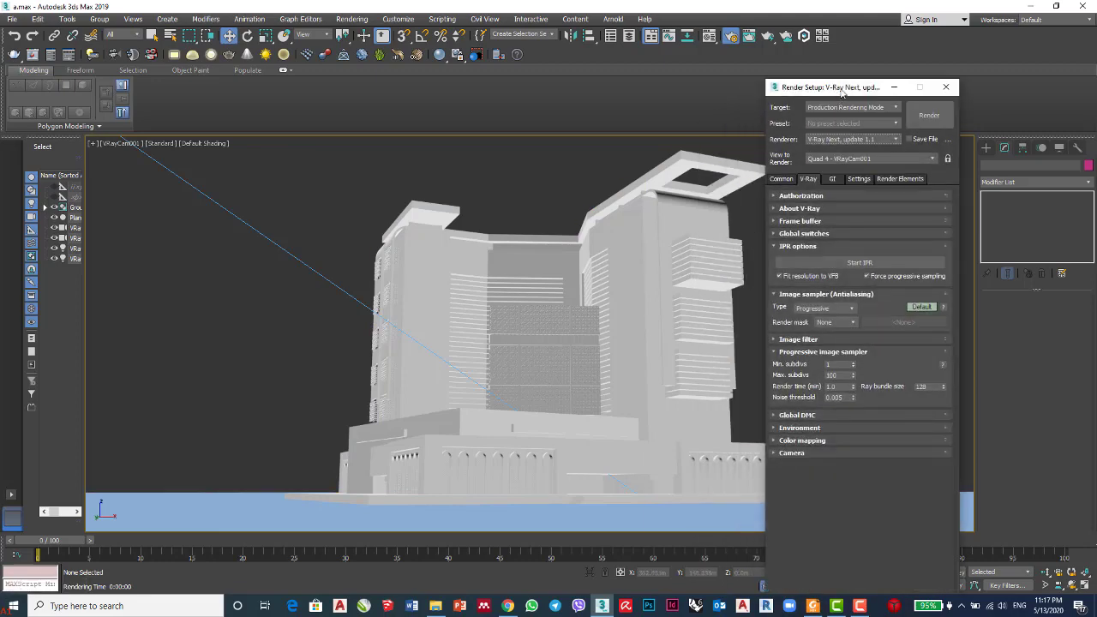
{"action": "left_click_drag", "start_coordinate": [843, 90], "coordinate": [878, 57]}
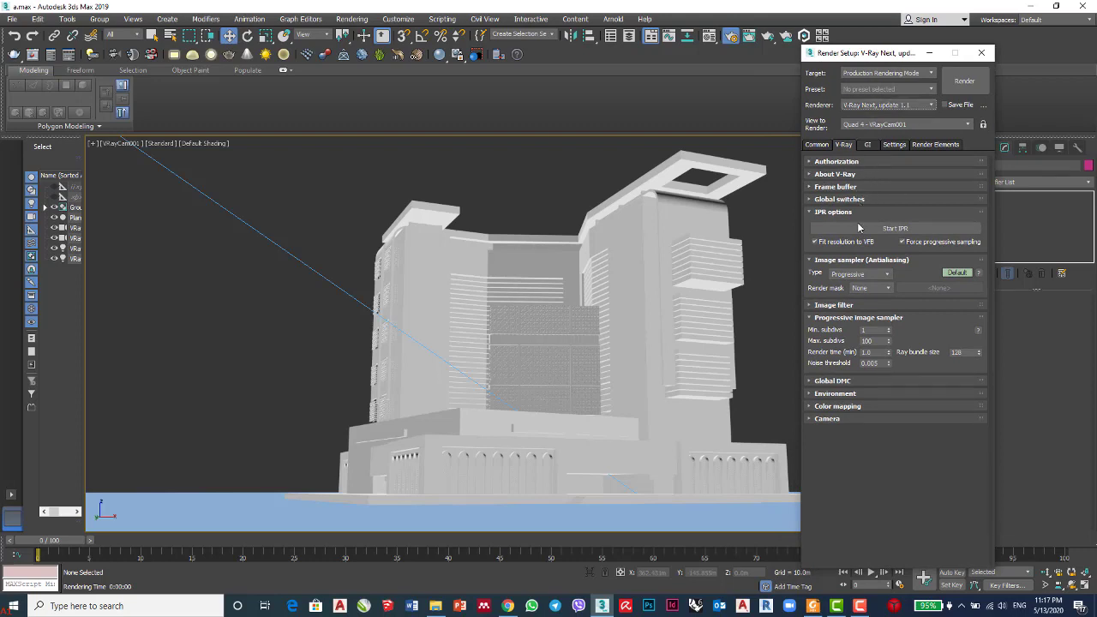
{"action": "left_click", "coordinate": [845, 189]}
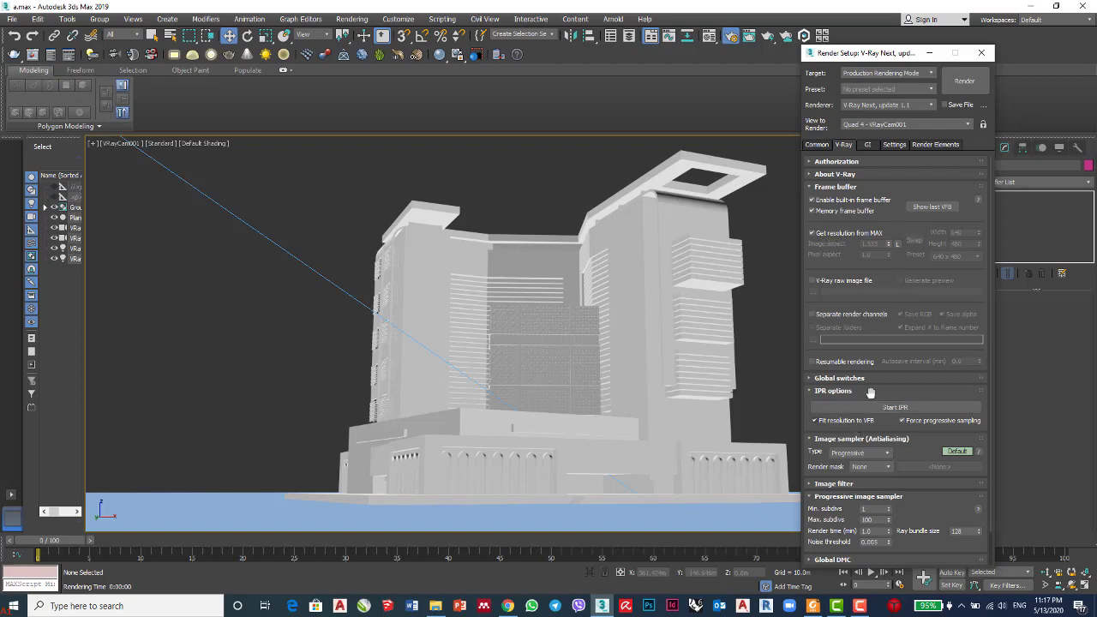
Turn off V-Ray's built-in frame buffer, open the standard Rendered Frame Window and close it again.
{"action": "left_click", "coordinate": [827, 200]}
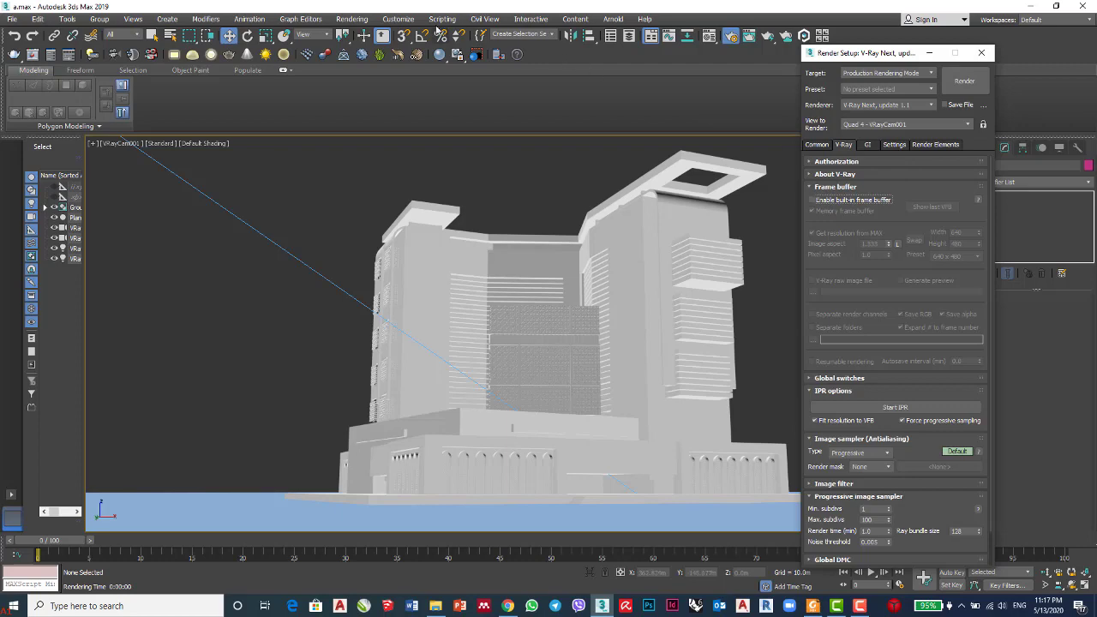
{"action": "left_click", "coordinate": [352, 19]}
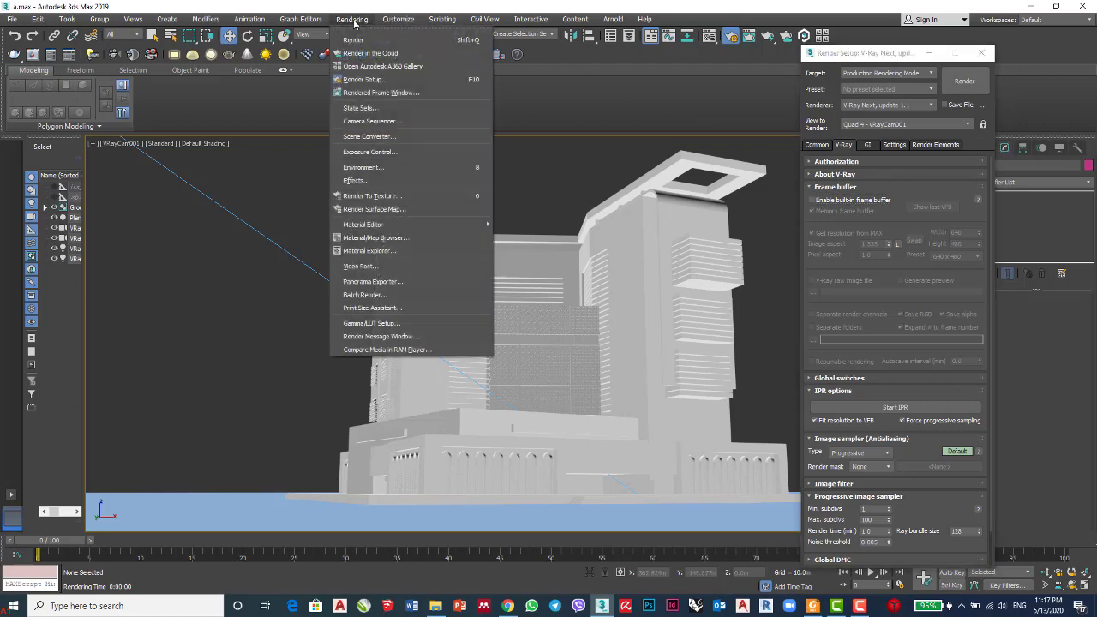
{"action": "left_click", "coordinate": [372, 92]}
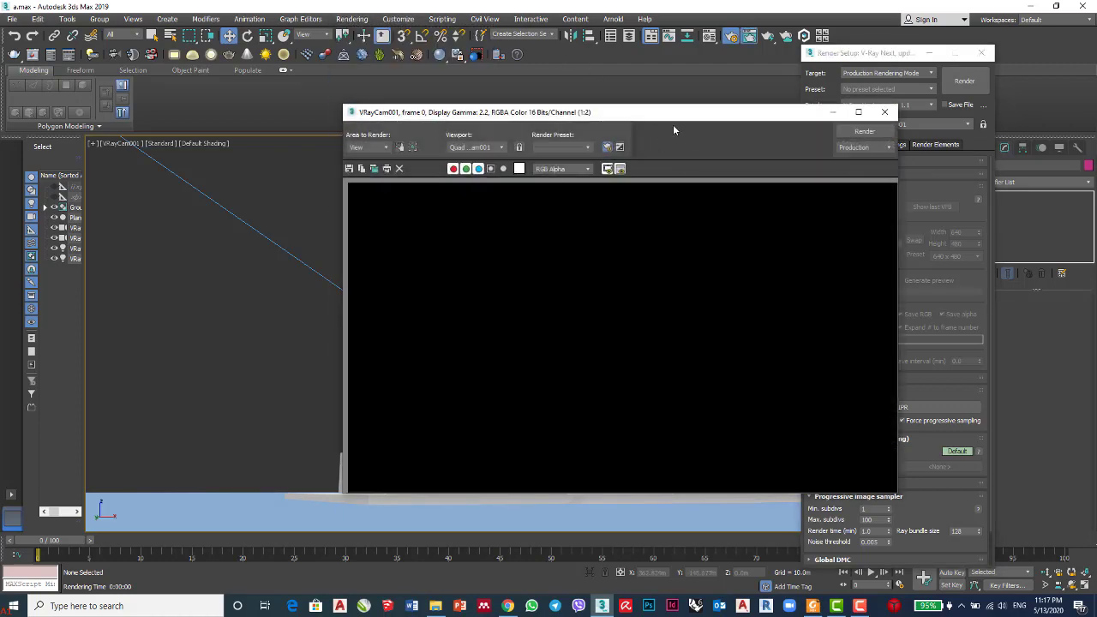
{"action": "left_click", "coordinate": [886, 113]}
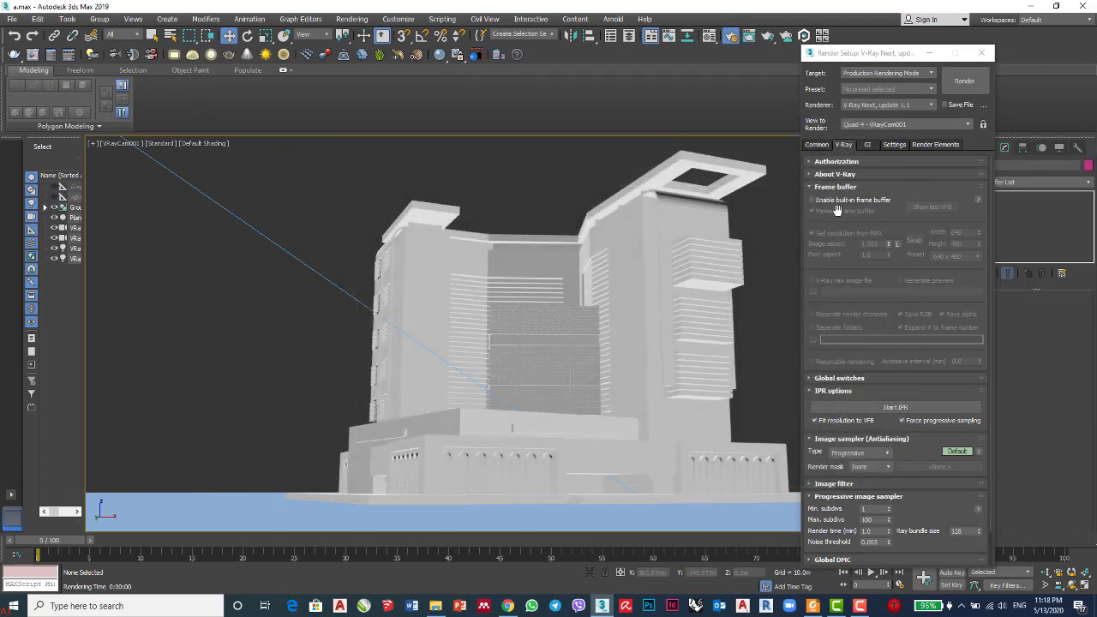
Re-enable the built-in V-Ray frame buffer and display the last V-Ray frame buffer over the viewport.
{"action": "left_click_drag", "start_coordinate": [878, 55], "coordinate": [860, 51]}
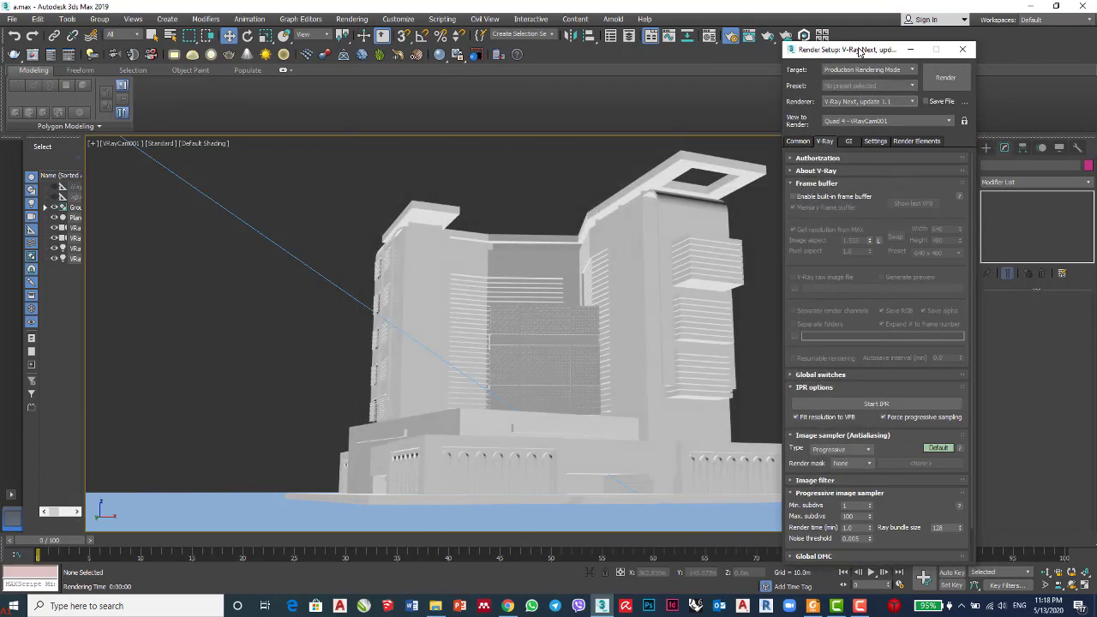
{"action": "left_click", "coordinate": [794, 198]}
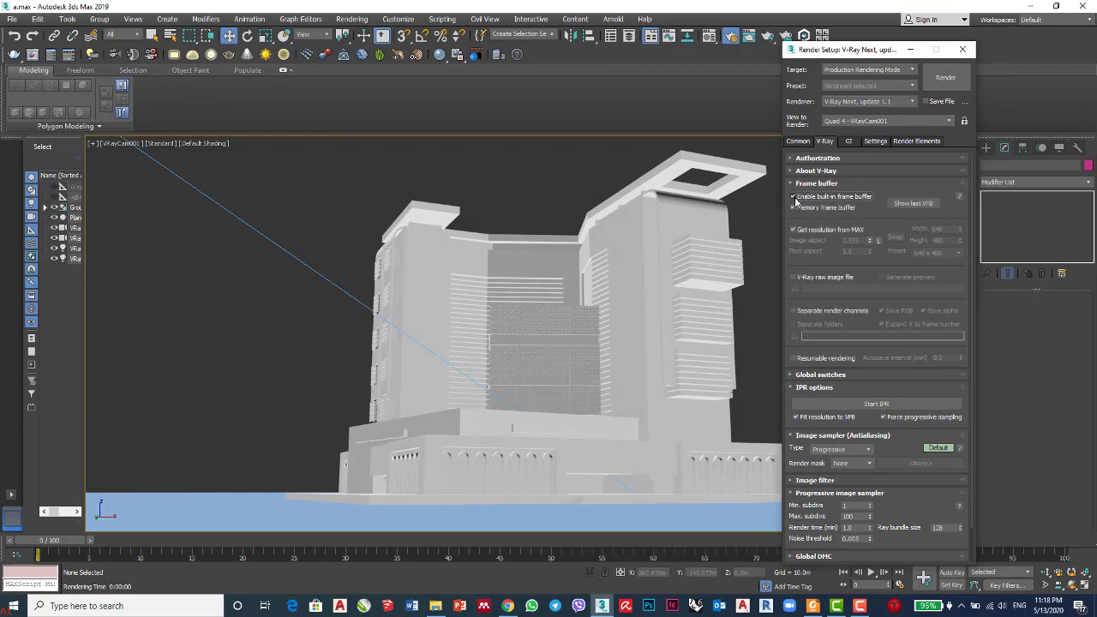
{"action": "left_click", "coordinate": [914, 204]}
{"action": "left_click_drag", "start_coordinate": [724, 107], "coordinate": [663, 103]}
{"action": "left_click_drag", "start_coordinate": [485, 102], "coordinate": [712, 114]}
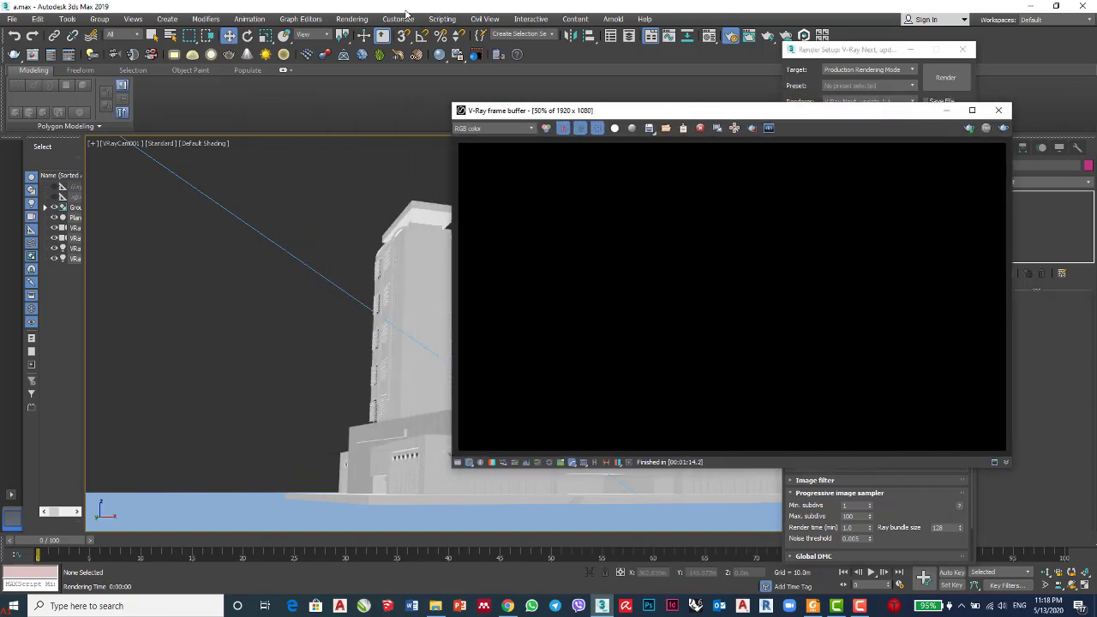
Open the standard Rendered Frame Window and arrange it beside the V-Ray frame buffer to compare their toolbars.
{"action": "left_click", "coordinate": [352, 19]}
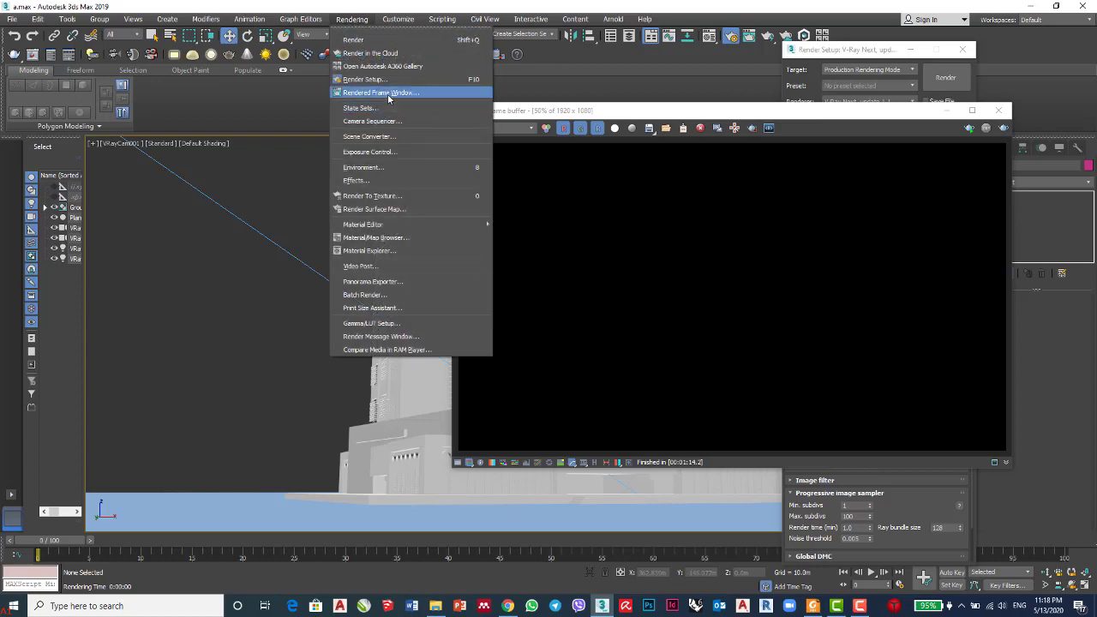
{"action": "left_click", "coordinate": [384, 93]}
{"action": "left_click_drag", "start_coordinate": [692, 119], "coordinate": [354, 95]}
{"action": "left_click", "coordinate": [694, 115]}
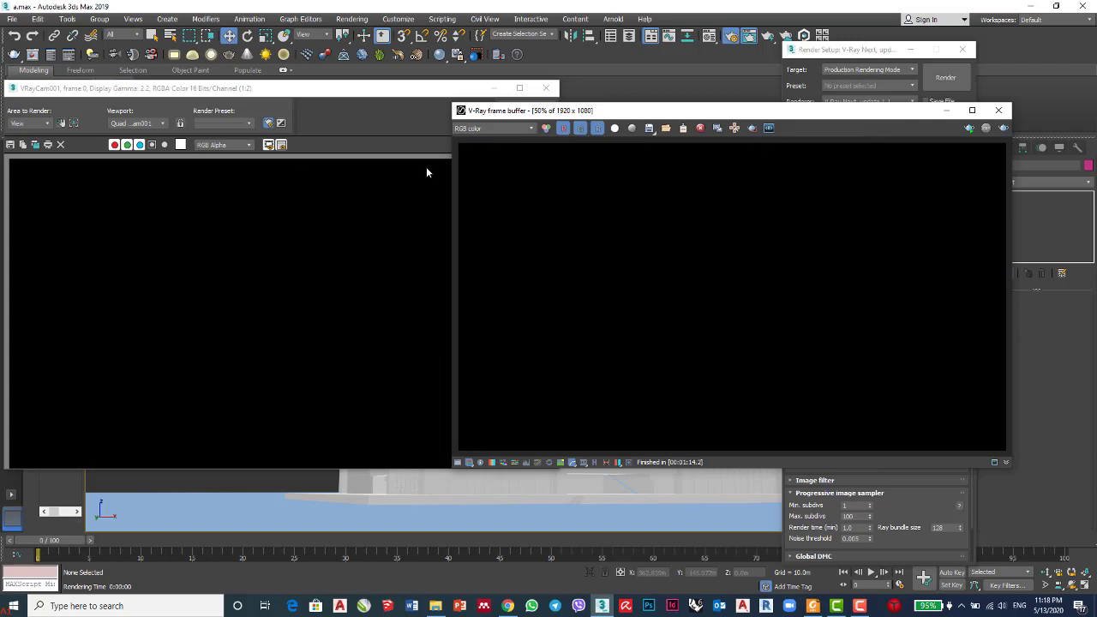
{"action": "left_click", "coordinate": [578, 128]}
{"action": "left_click_drag", "start_coordinate": [705, 115], "coordinate": [515, 114]}
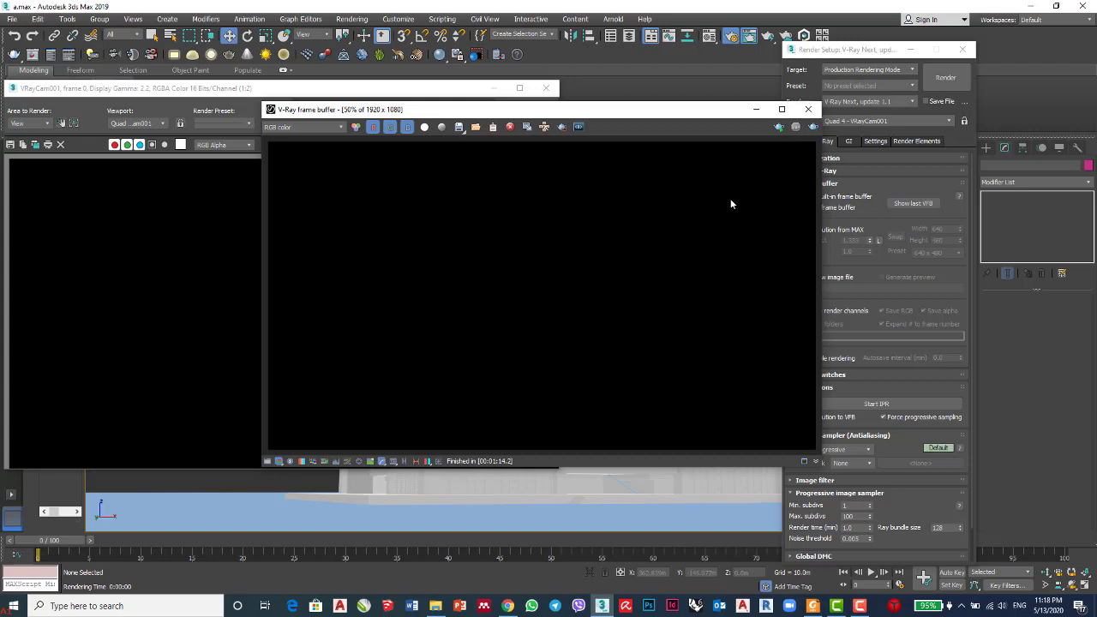
{"action": "left_click_drag", "start_coordinate": [489, 117], "coordinate": [587, 115]}
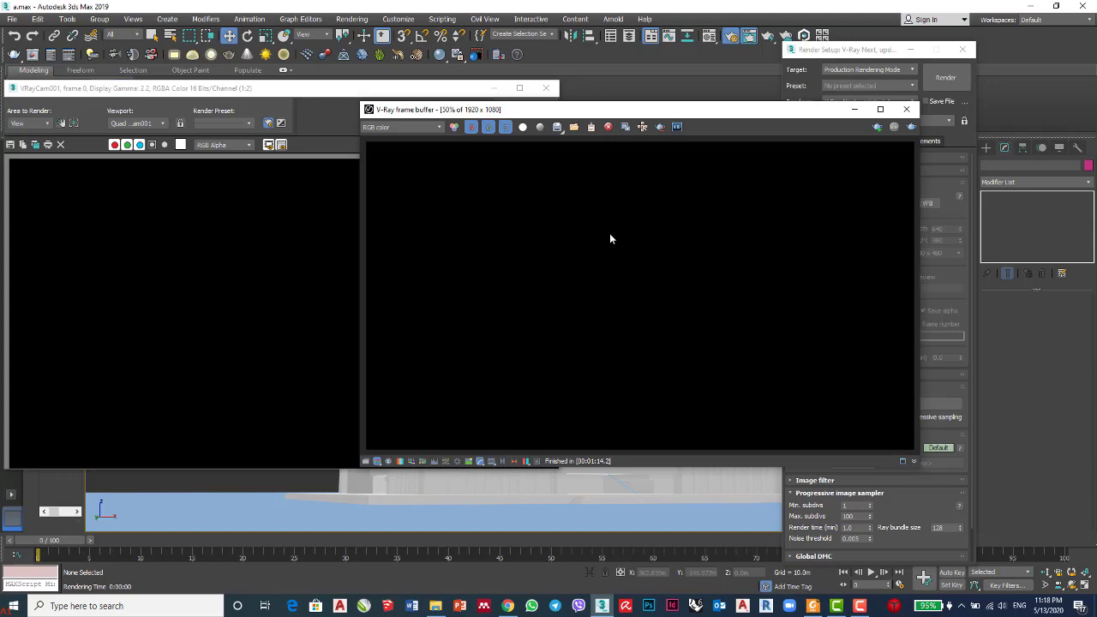
Review the image formats offered for saving from the V-Ray frame buffer, cancel the save and close both frame windows.
{"action": "left_click", "coordinate": [557, 127]}
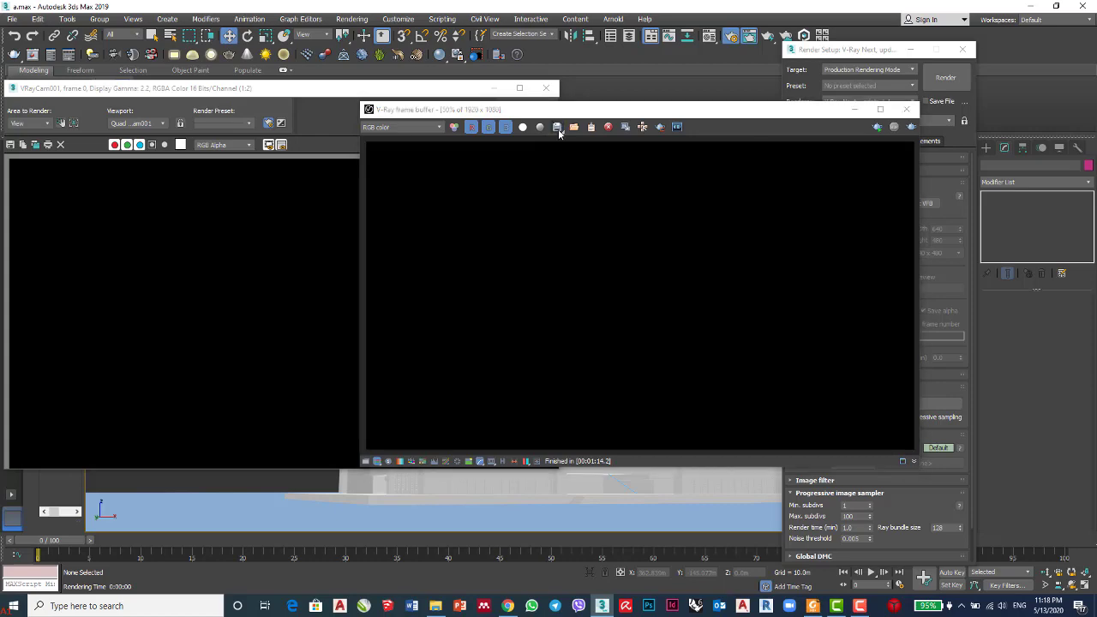
{"action": "left_click", "coordinate": [295, 259]}
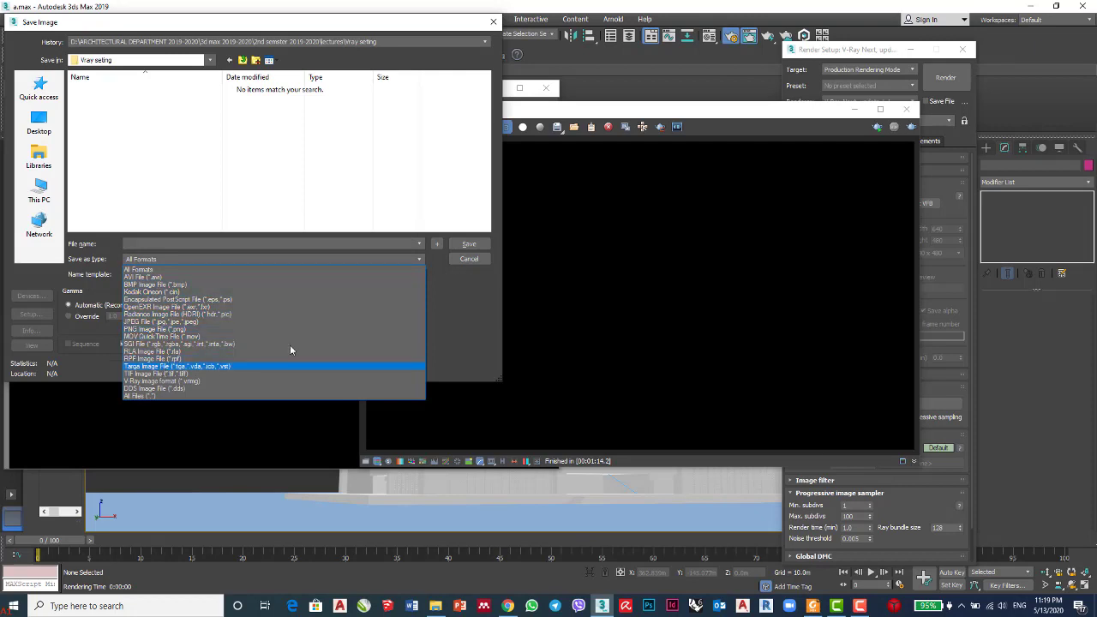
{"action": "left_click", "coordinate": [470, 262]}
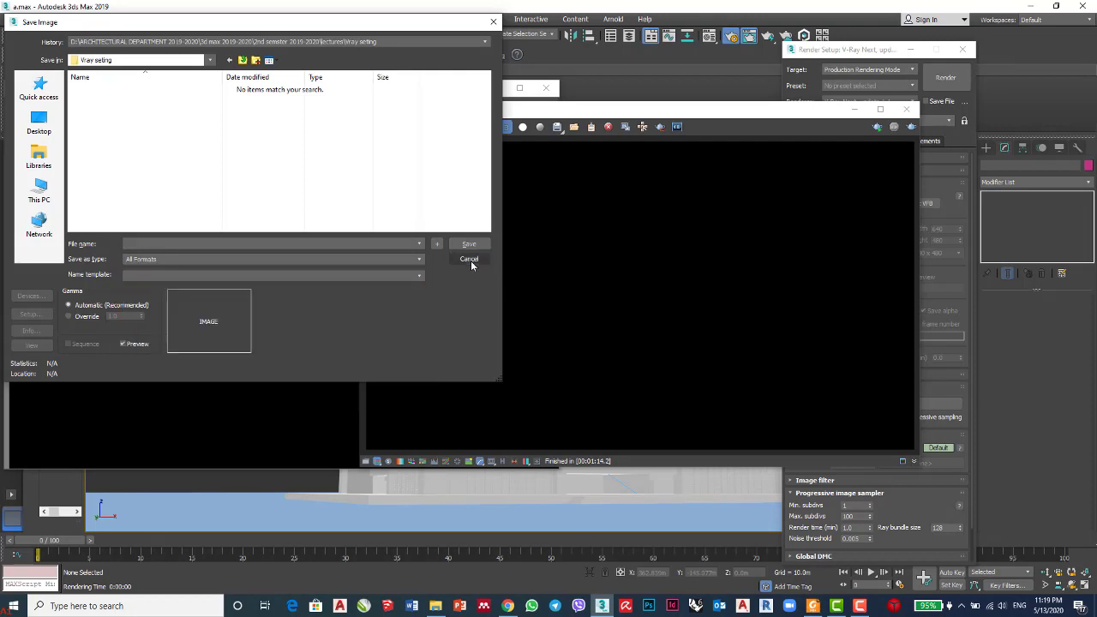
{"action": "left_click", "coordinate": [470, 261]}
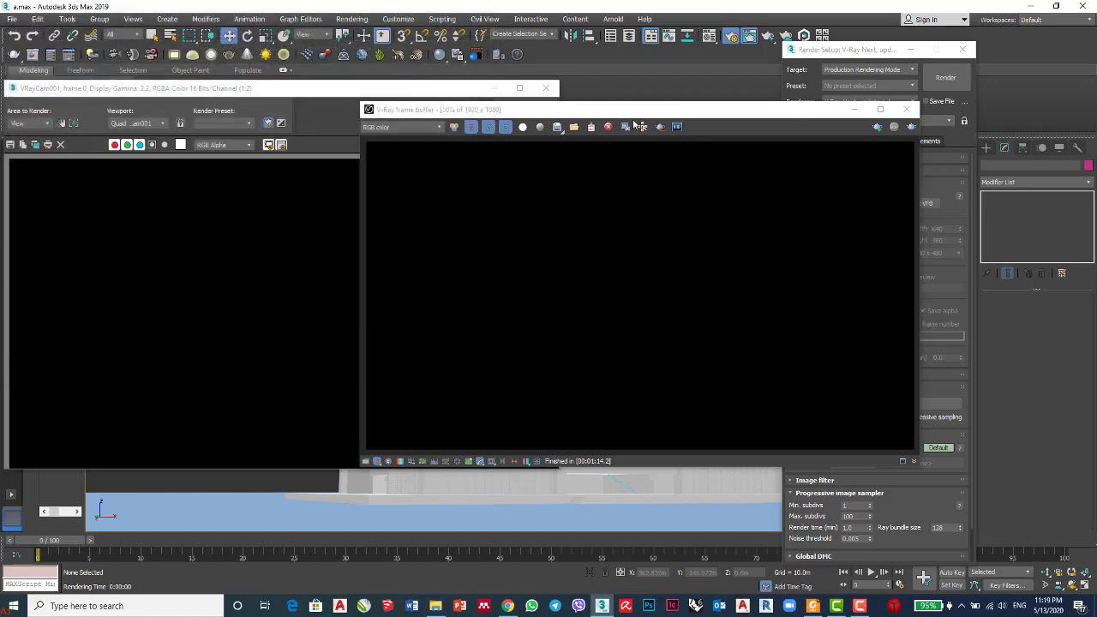
{"action": "left_click", "coordinate": [907, 112]}
{"action": "left_click", "coordinate": [546, 88]}
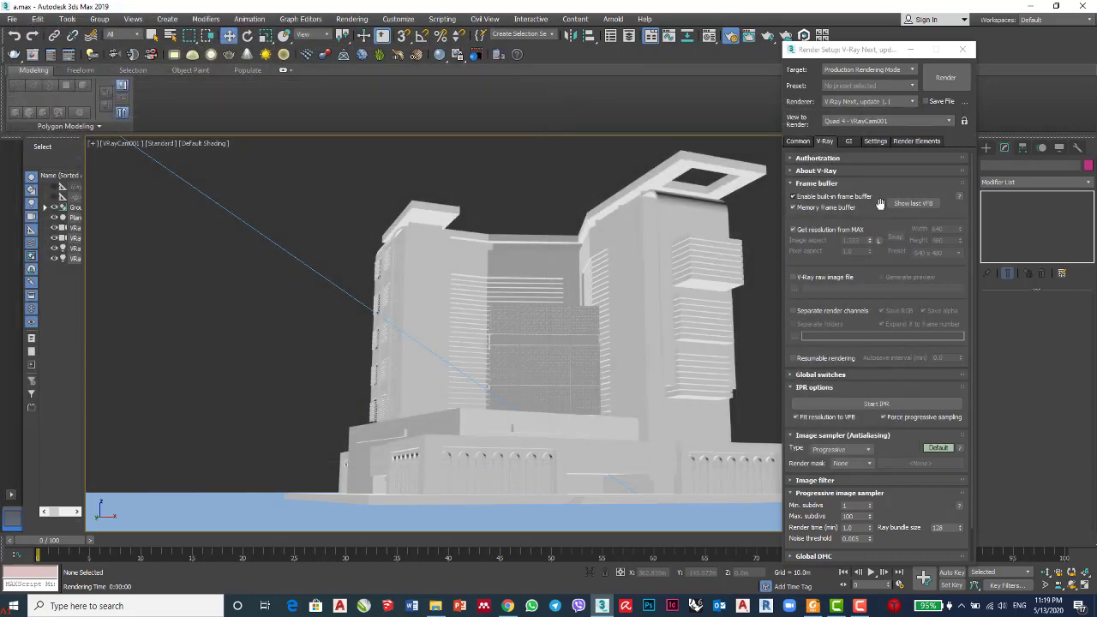
Check the common output size, then turn off Get resolution from MAX and set the frame buffer preset to HD 1080.
{"action": "left_click_drag", "start_coordinate": [883, 52], "coordinate": [873, 39]}
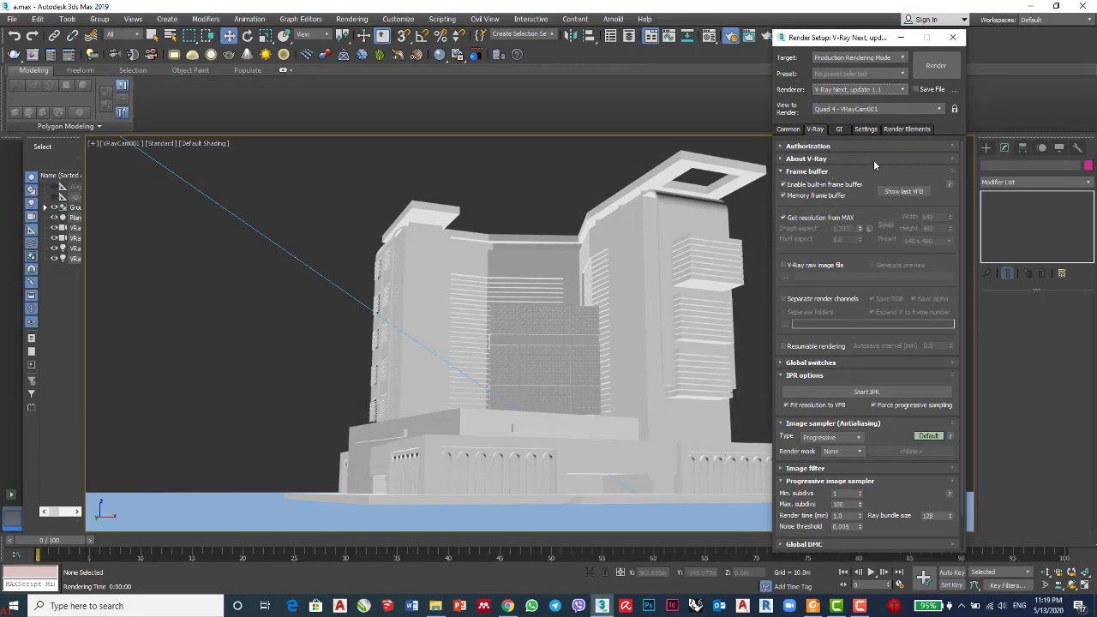
{"action": "left_click", "coordinate": [787, 129]}
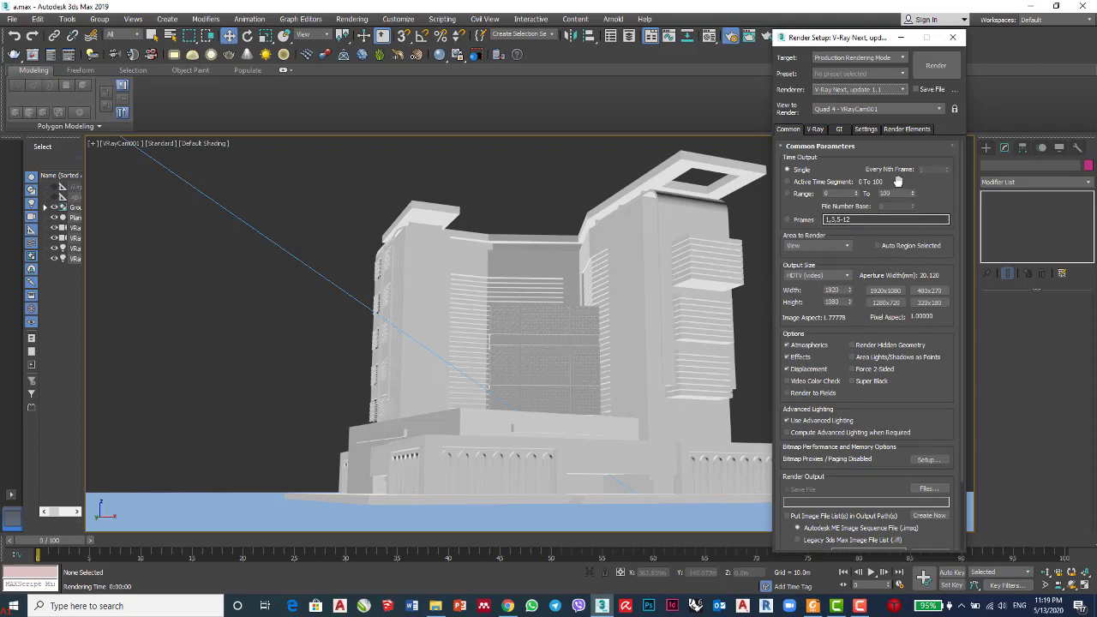
{"action": "left_click", "coordinate": [817, 129]}
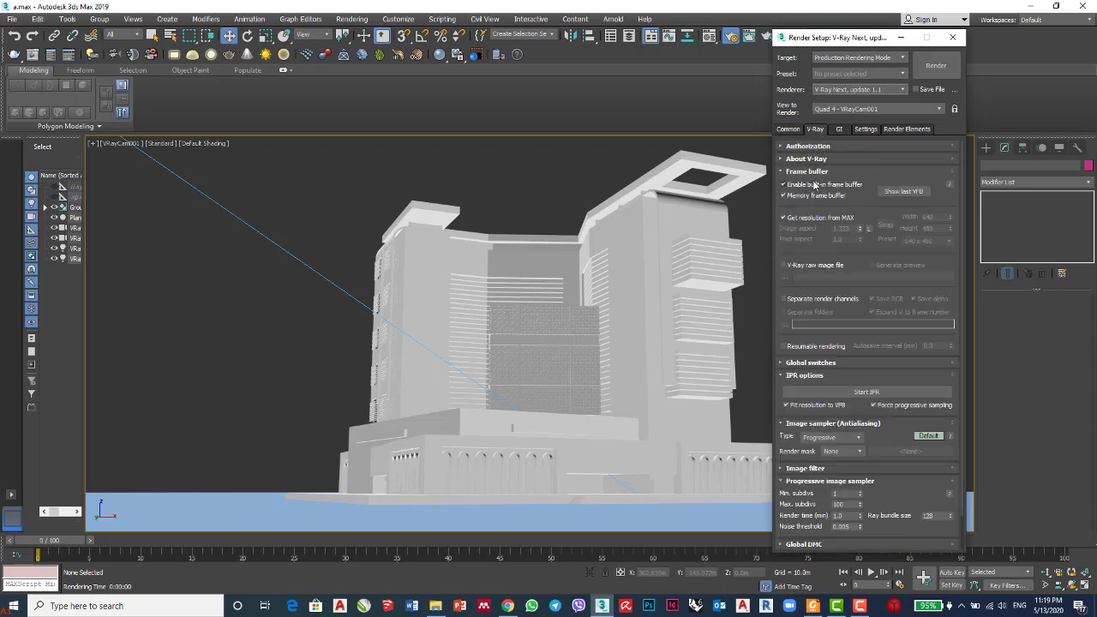
{"action": "left_click", "coordinate": [783, 219]}
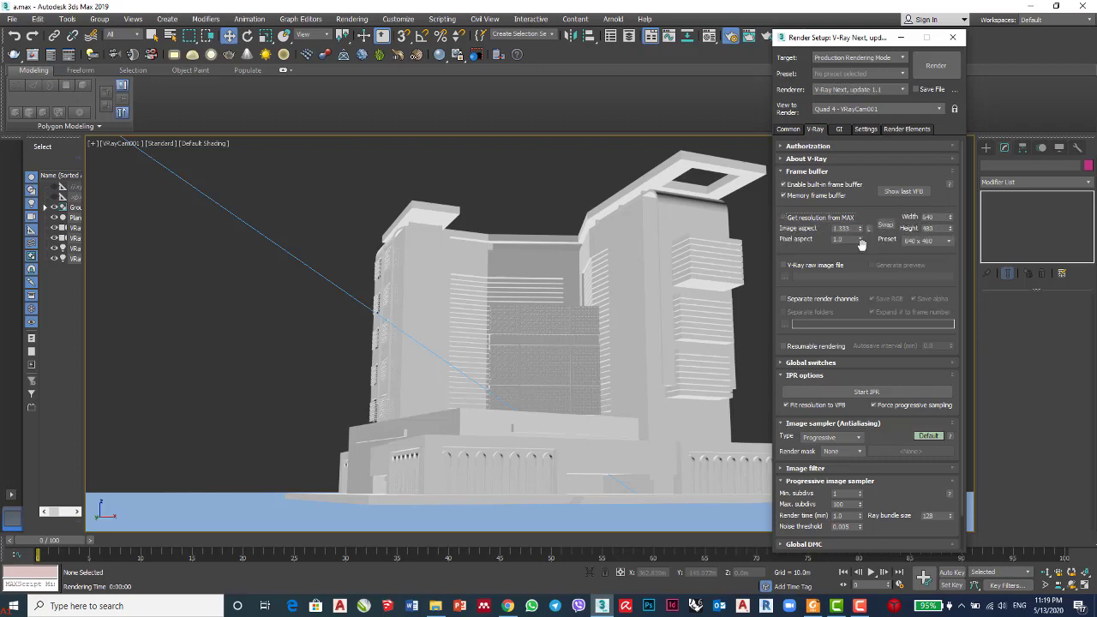
{"action": "left_click", "coordinate": [936, 242]}
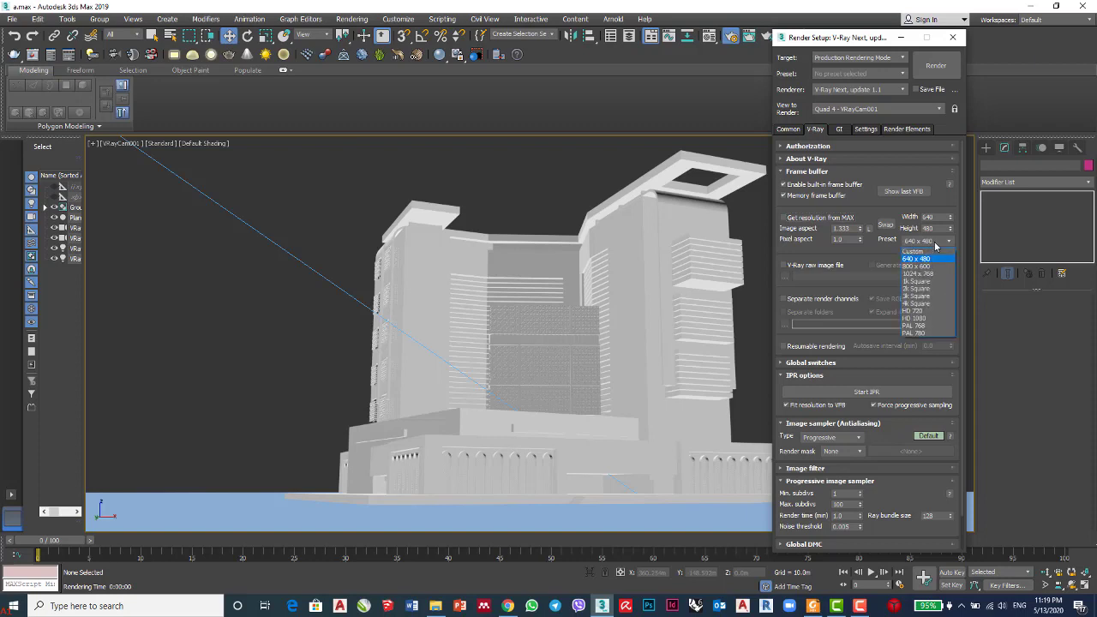
{"action": "left_click", "coordinate": [924, 319]}
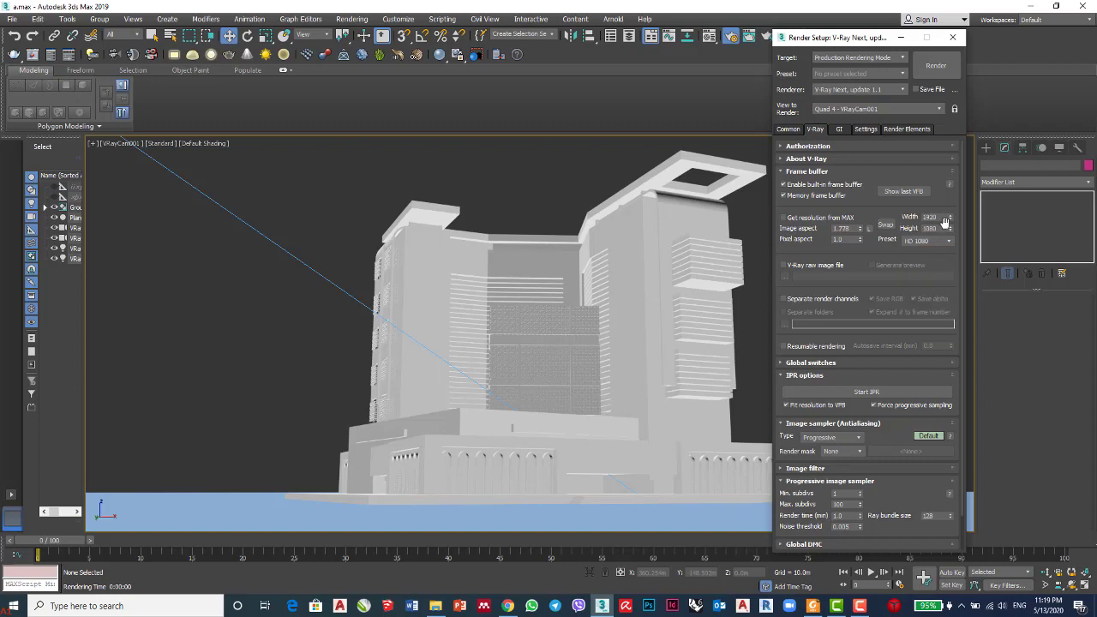
Enable V-Ray raw image file output without choosing a file, and enable separate render channels.
{"action": "left_click", "coordinate": [782, 268]}
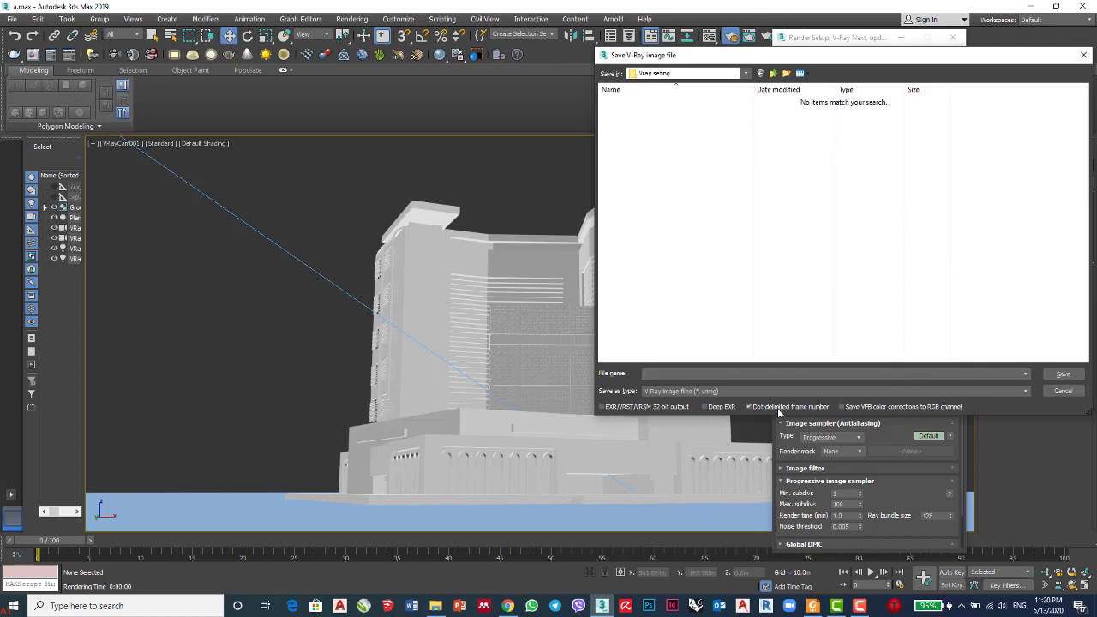
{"action": "left_click", "coordinate": [1059, 392]}
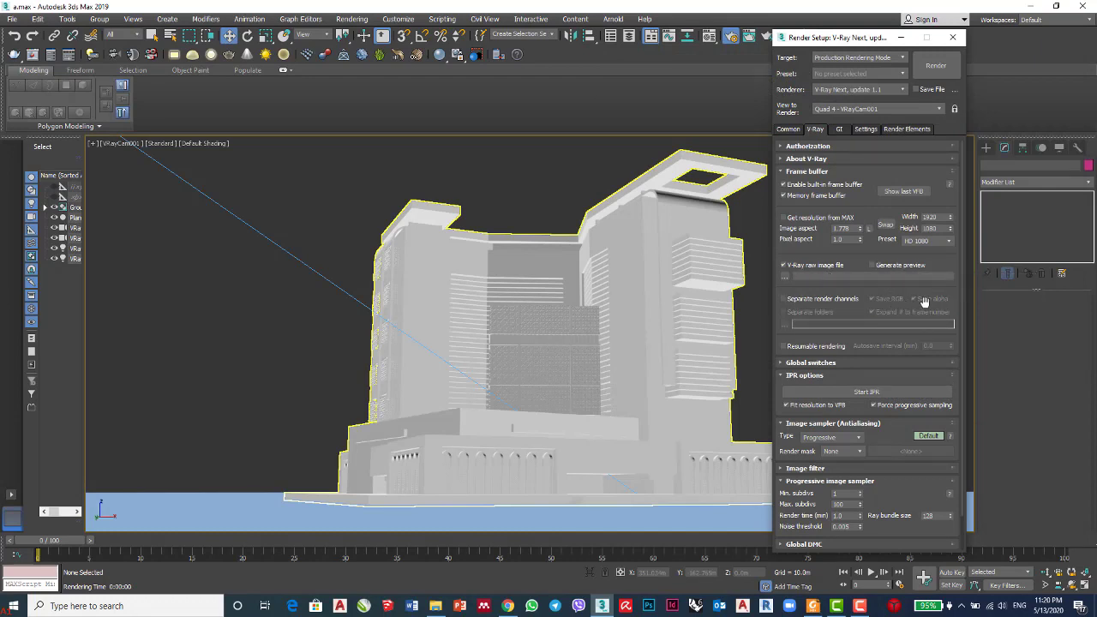
{"action": "left_click", "coordinate": [784, 298]}
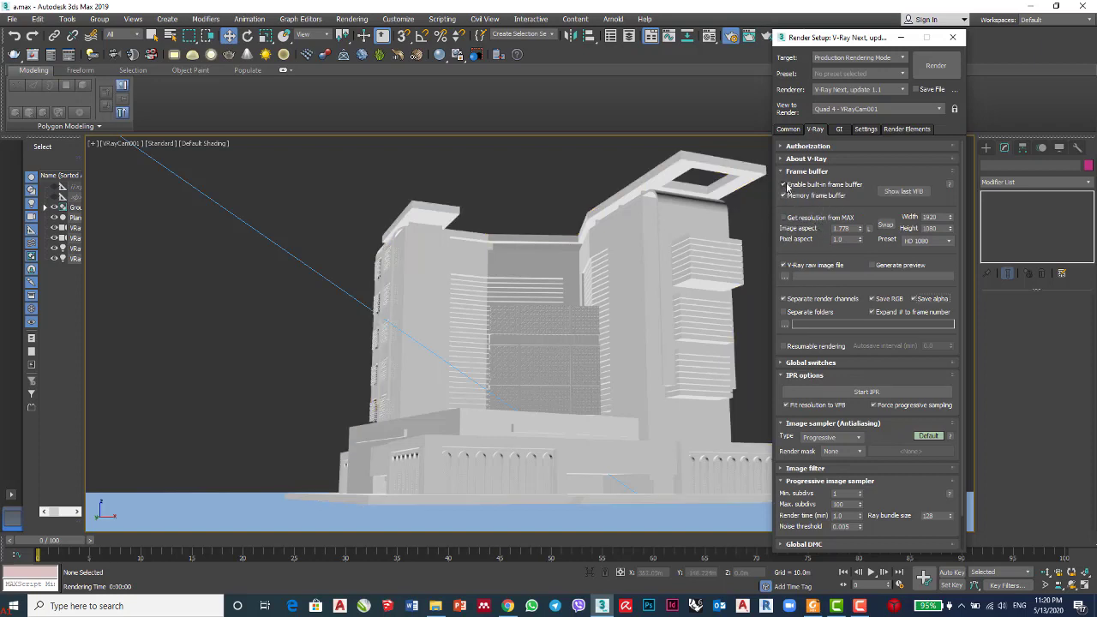
Turn off the built-in frame buffer, then expand the Global switches and set them to Advanced mode.
{"action": "left_click", "coordinate": [783, 185]}
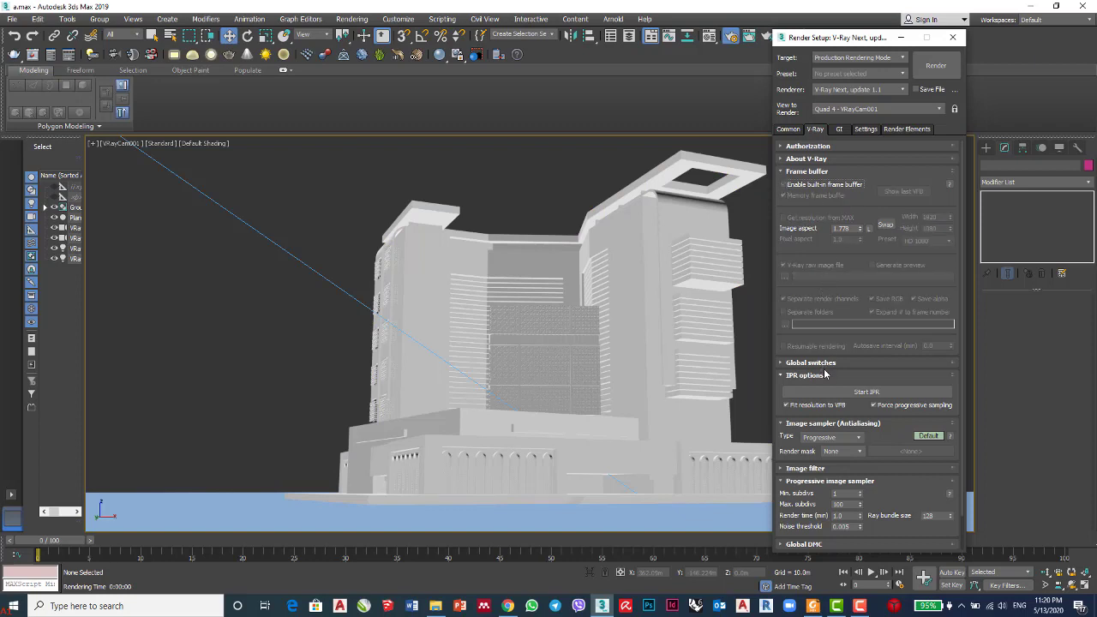
{"action": "left_click", "coordinate": [811, 363]}
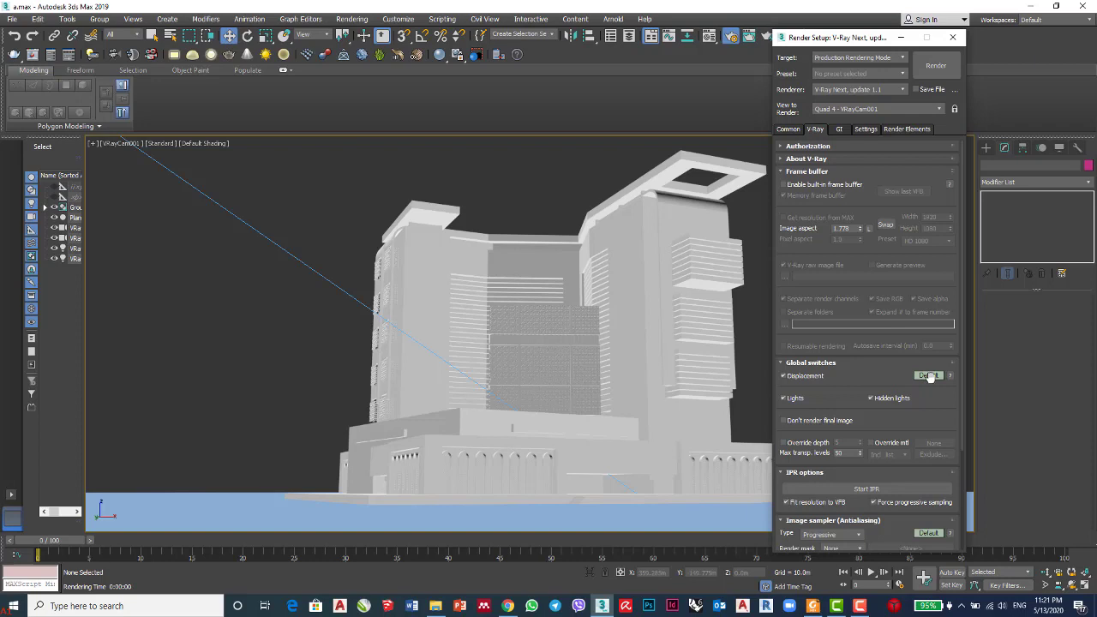
{"action": "left_click_drag", "start_coordinate": [884, 40], "coordinate": [876, 13]}
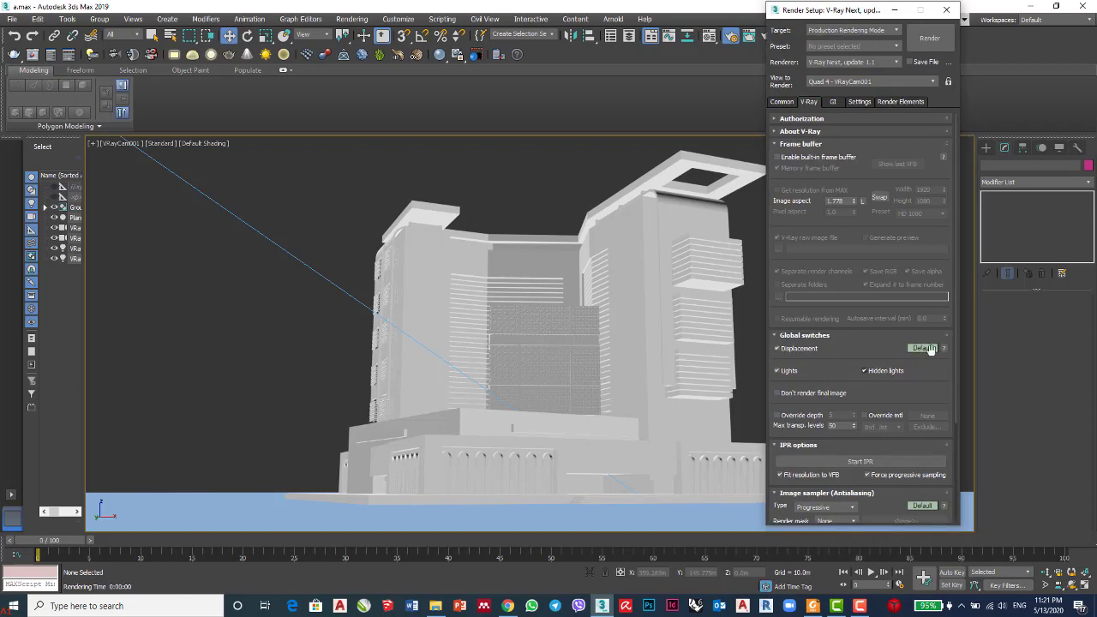
{"action": "left_click", "coordinate": [924, 349]}
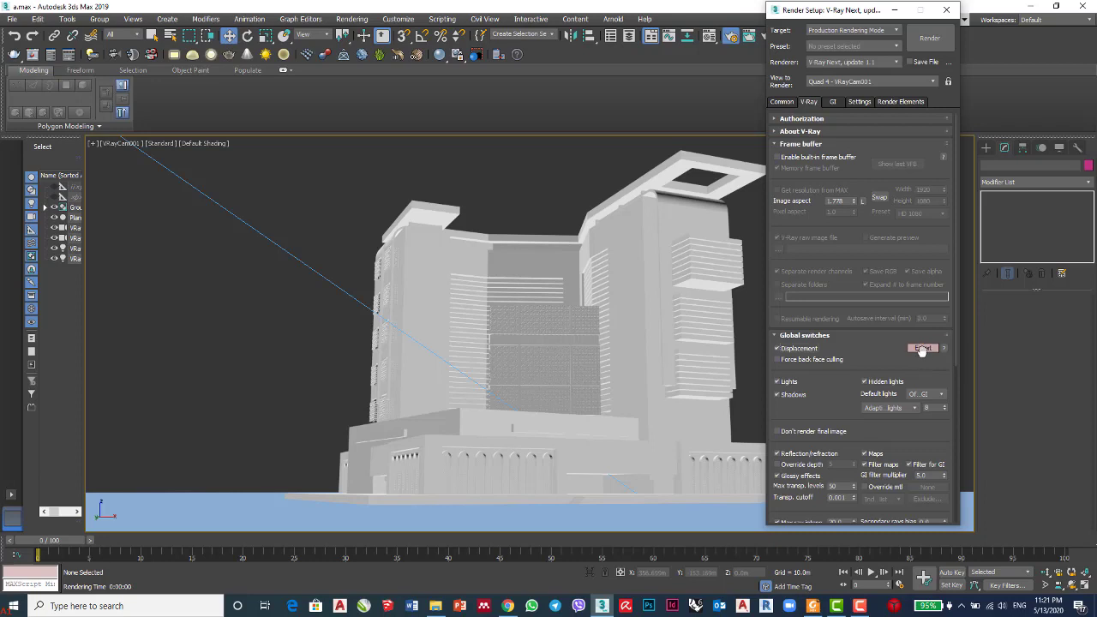
{"action": "left_click", "coordinate": [922, 350]}
Turn off Displacement in the Global switches and review the default lights and light evaluation options, keeping Off with GI and Adaptive lights.
{"action": "scroll", "coordinate": [881, 368], "scroll_direction": "down", "scroll_amount": 1}
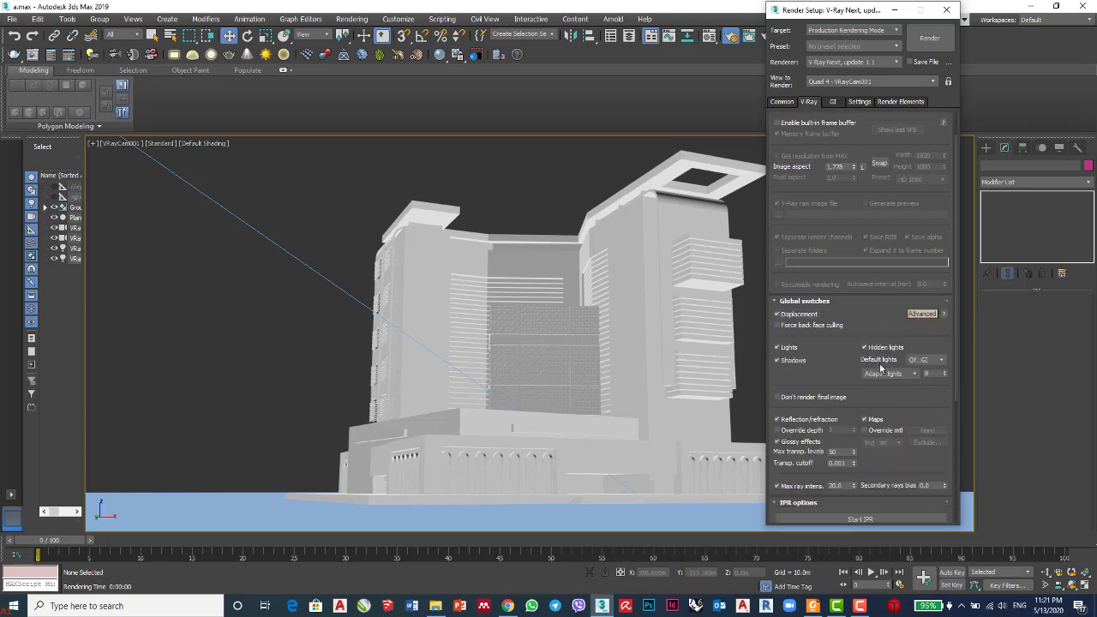
{"action": "left_click", "coordinate": [781, 317]}
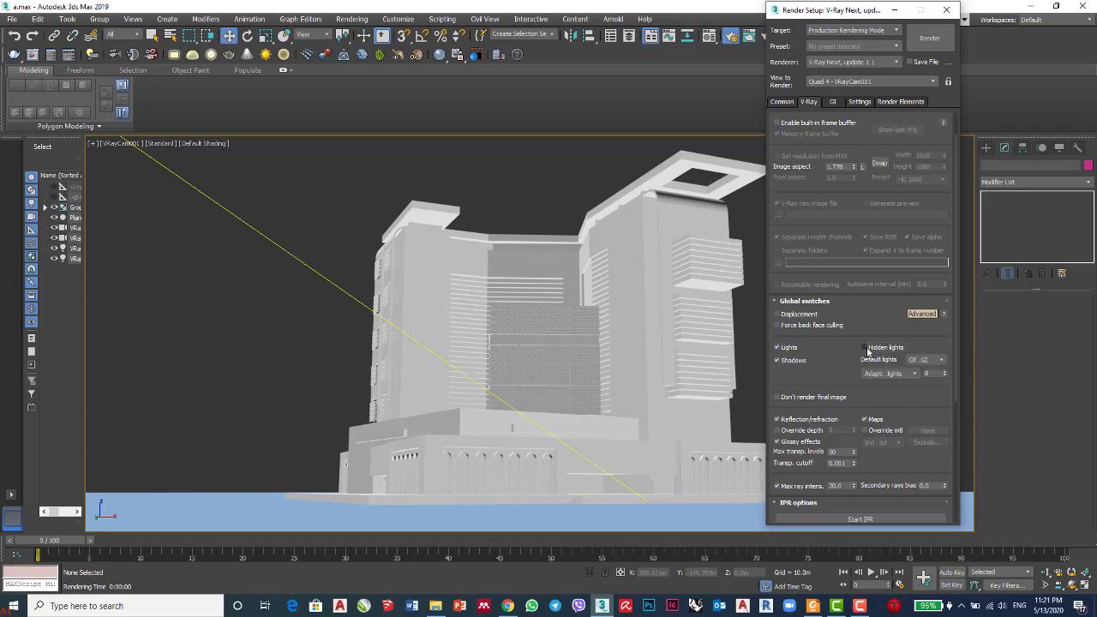
{"action": "left_click", "coordinate": [931, 361]}
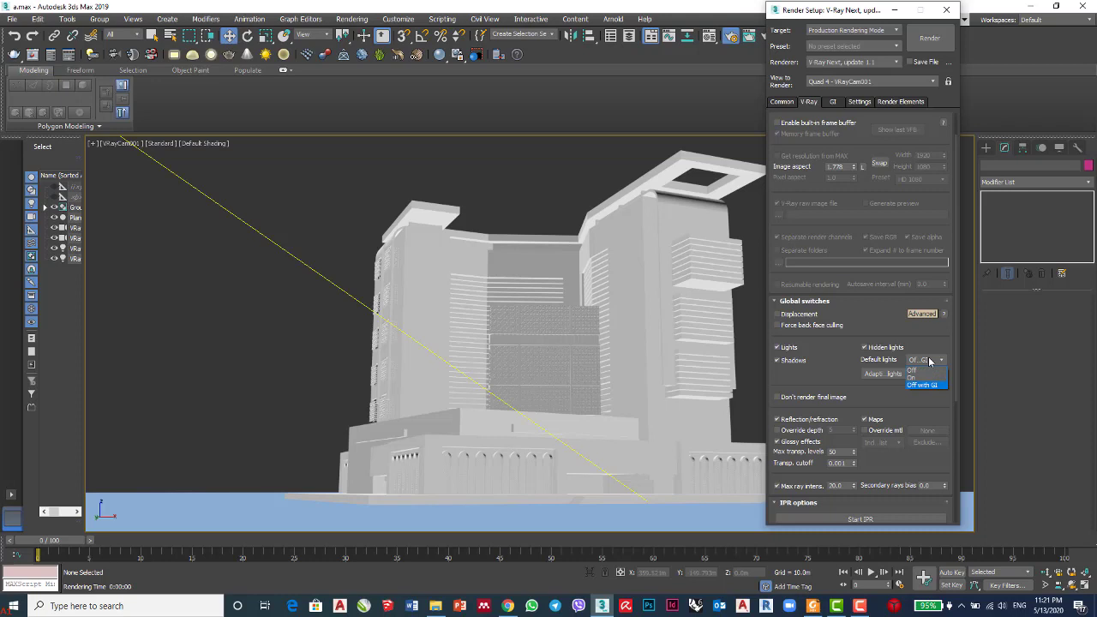
{"action": "left_click", "coordinate": [930, 361]}
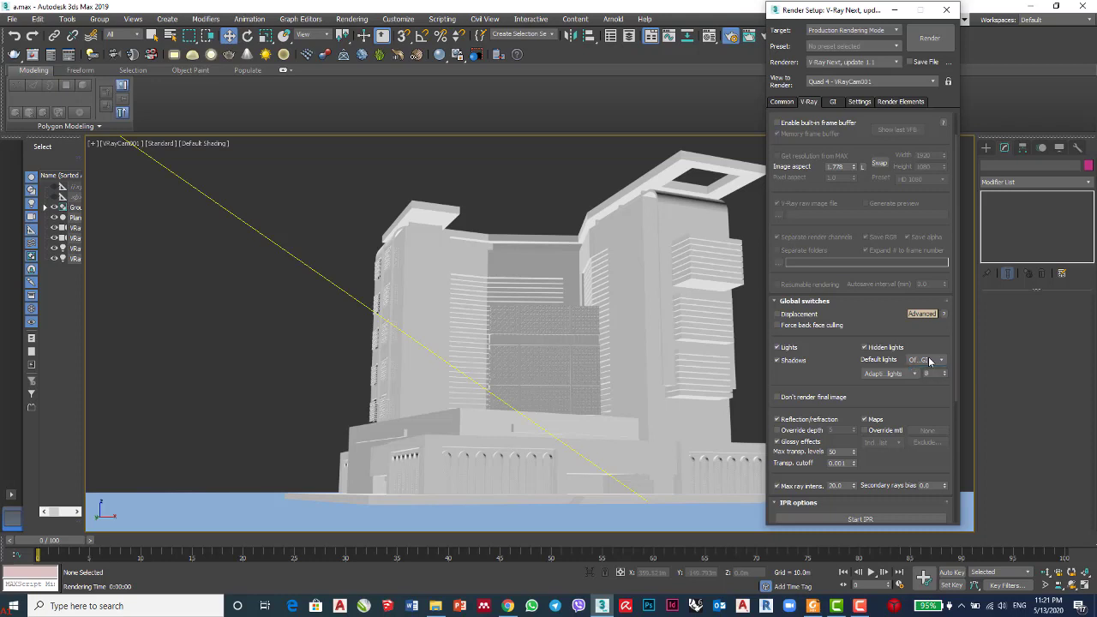
{"action": "left_click", "coordinate": [909, 374]}
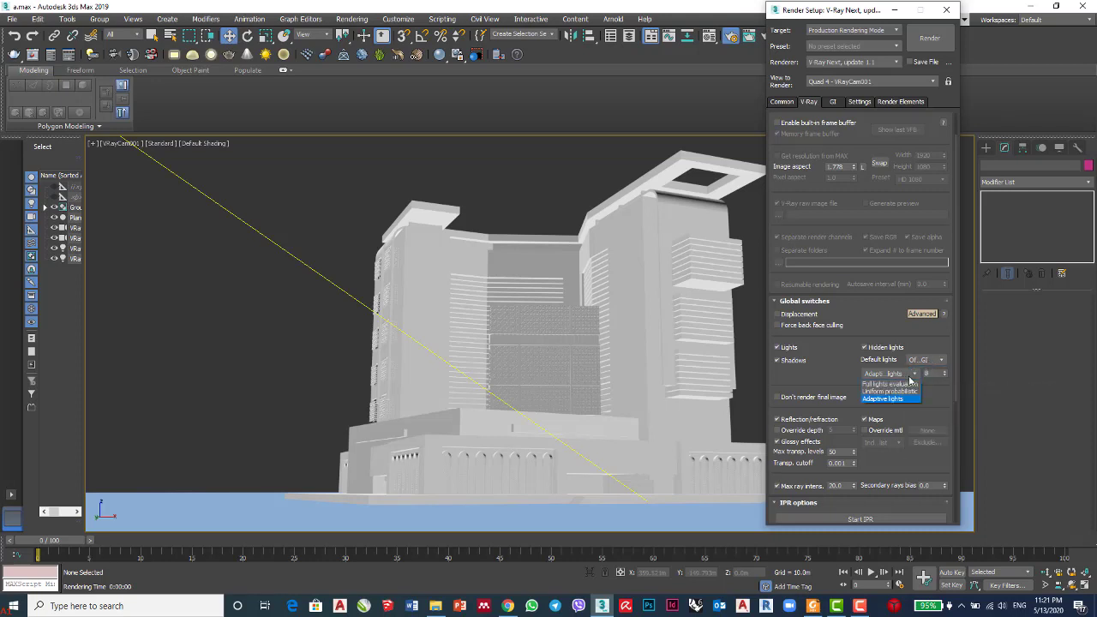
{"action": "left_click", "coordinate": [914, 376]}
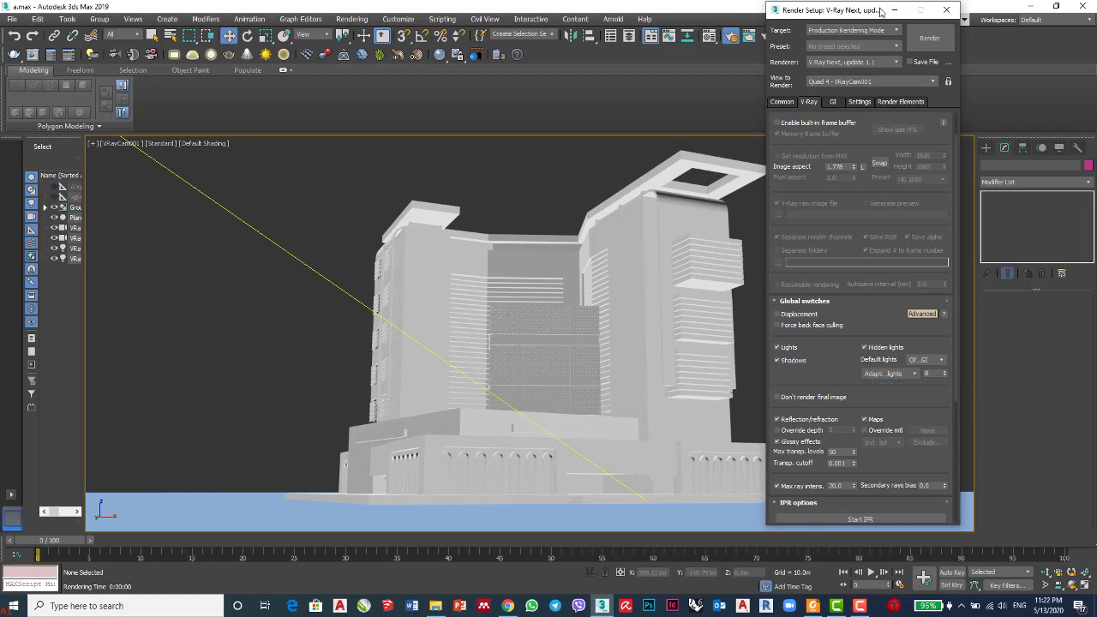
Turn Displacement back on in the Global switches, keeping the adaptive lights count, and review the remaining options.
{"action": "left_click_drag", "start_coordinate": [881, 10], "coordinate": [837, 19]}
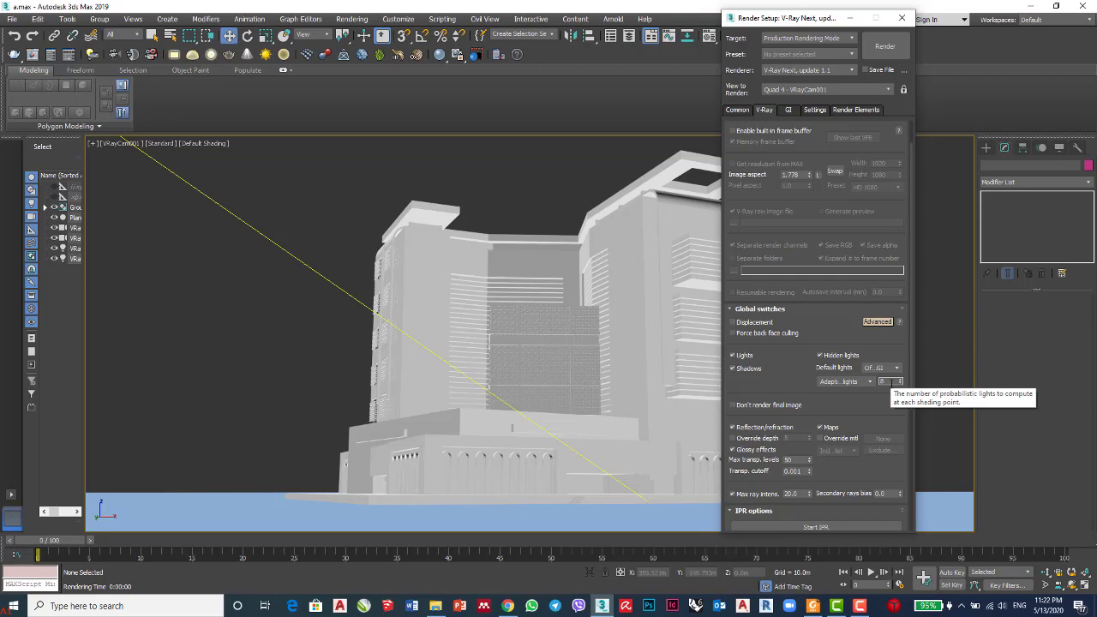
{"action": "left_click", "coordinate": [892, 382]}
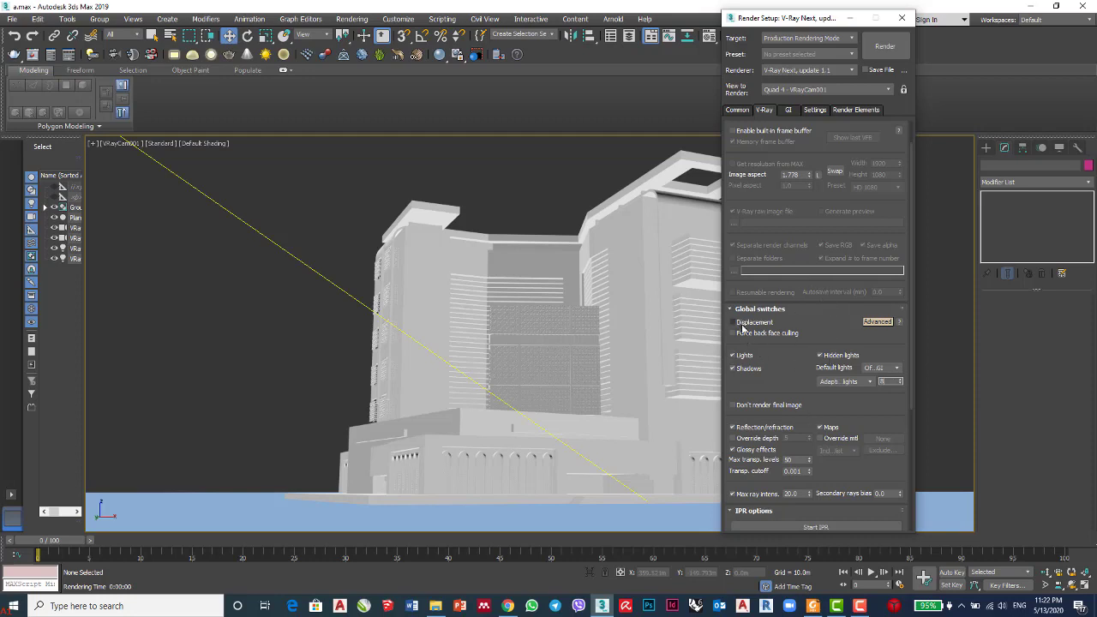
{"action": "left_click", "coordinate": [742, 327]}
{"action": "scroll", "coordinate": [818, 387], "scroll_direction": "down", "scroll_amount": 3}
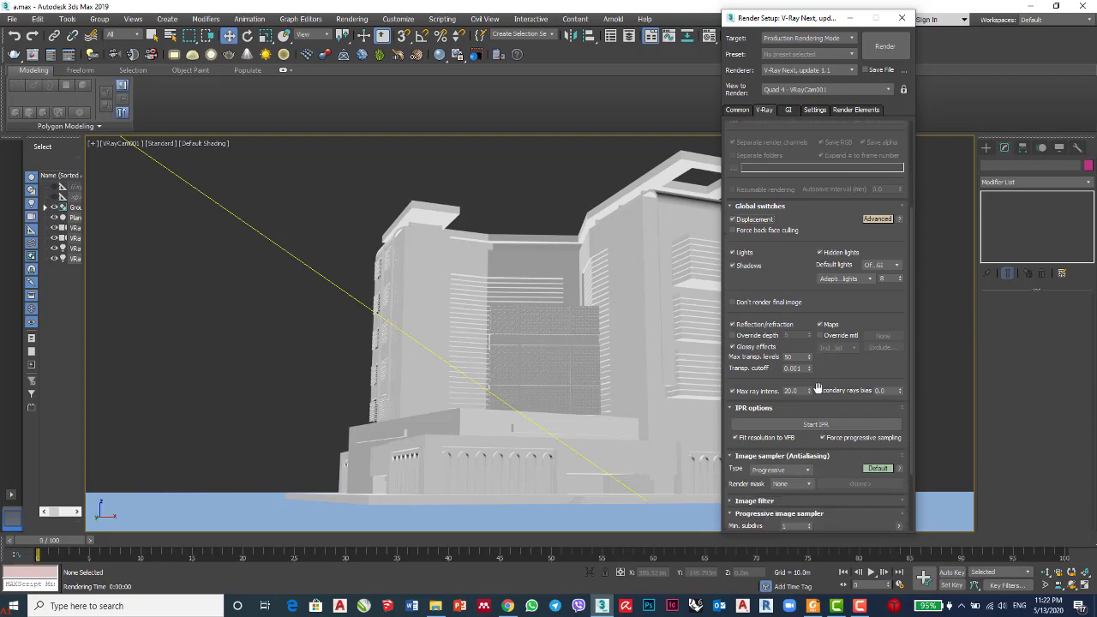
{"action": "scroll", "coordinate": [818, 388], "scroll_direction": "down", "scroll_amount": 2}
{"action": "scroll", "coordinate": [819, 391], "scroll_direction": "up", "scroll_amount": 2}
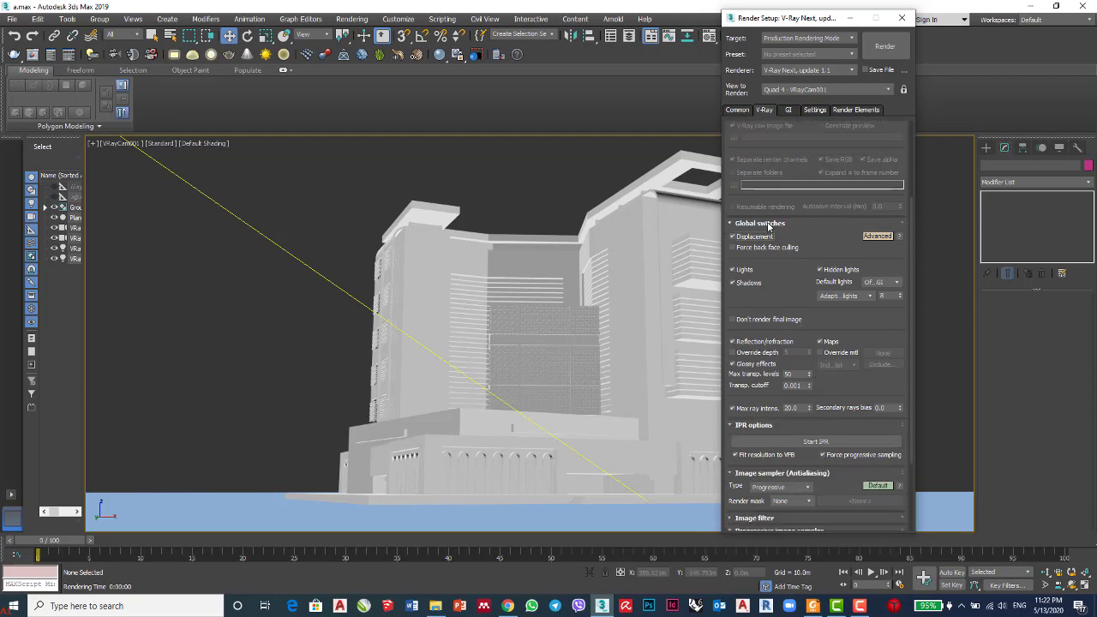
Collapse the Global switches and Frame buffer settings.
{"action": "left_click", "coordinate": [767, 223]}
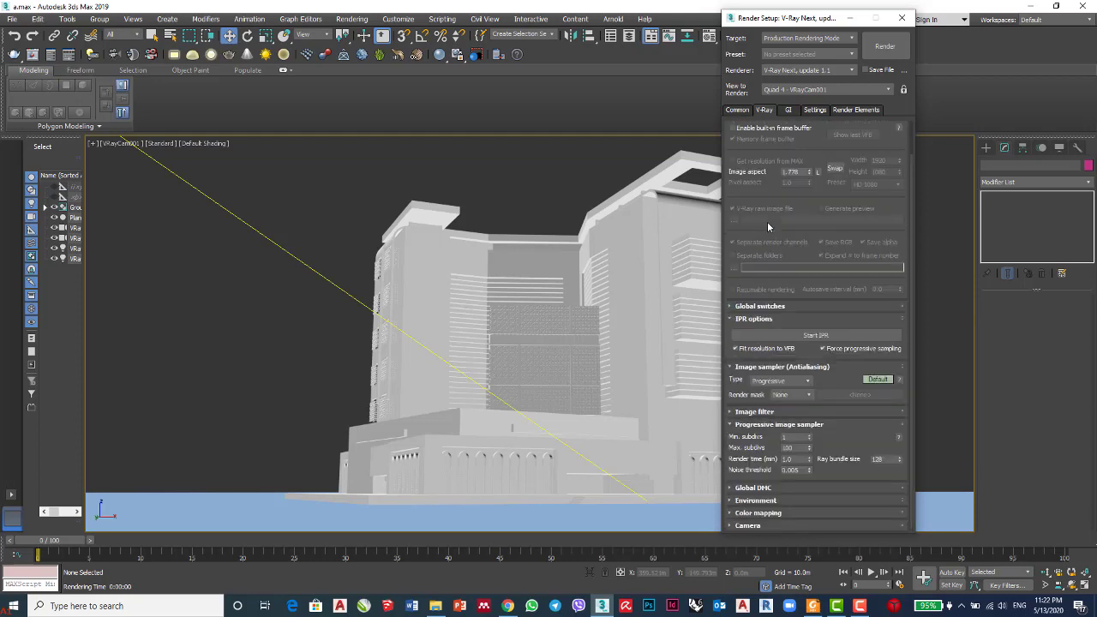
{"action": "scroll", "coordinate": [785, 163], "scroll_direction": "up", "scroll_amount": 2}
{"action": "left_click", "coordinate": [801, 152]}
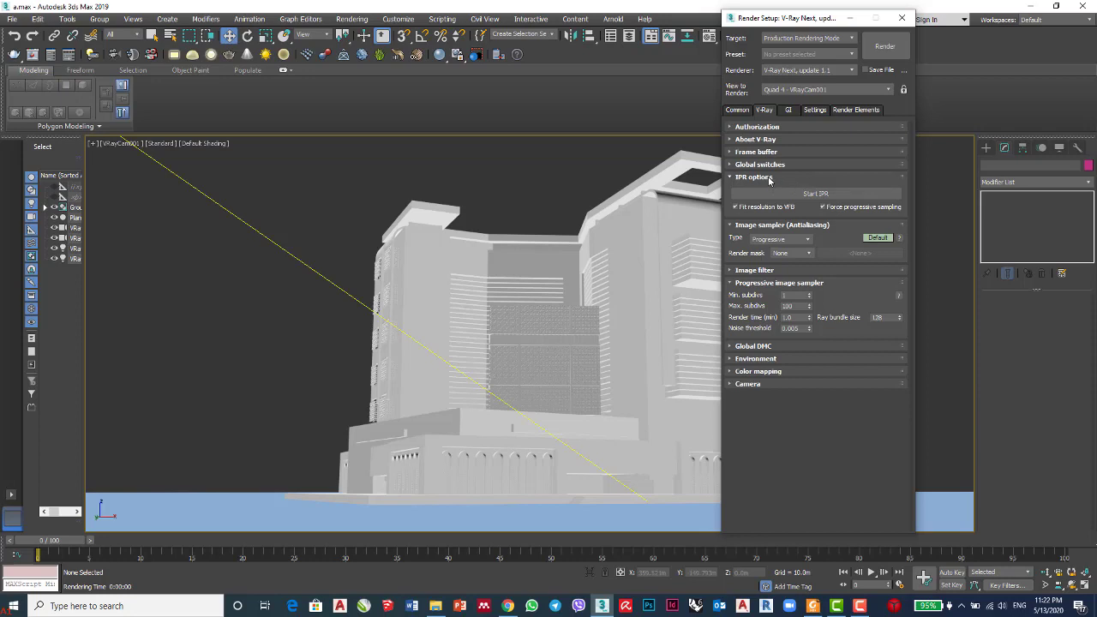
Set the image sampler to Advanced mode with type Bucket and check the render mask options, keeping None.
{"action": "left_click", "coordinate": [802, 241]}
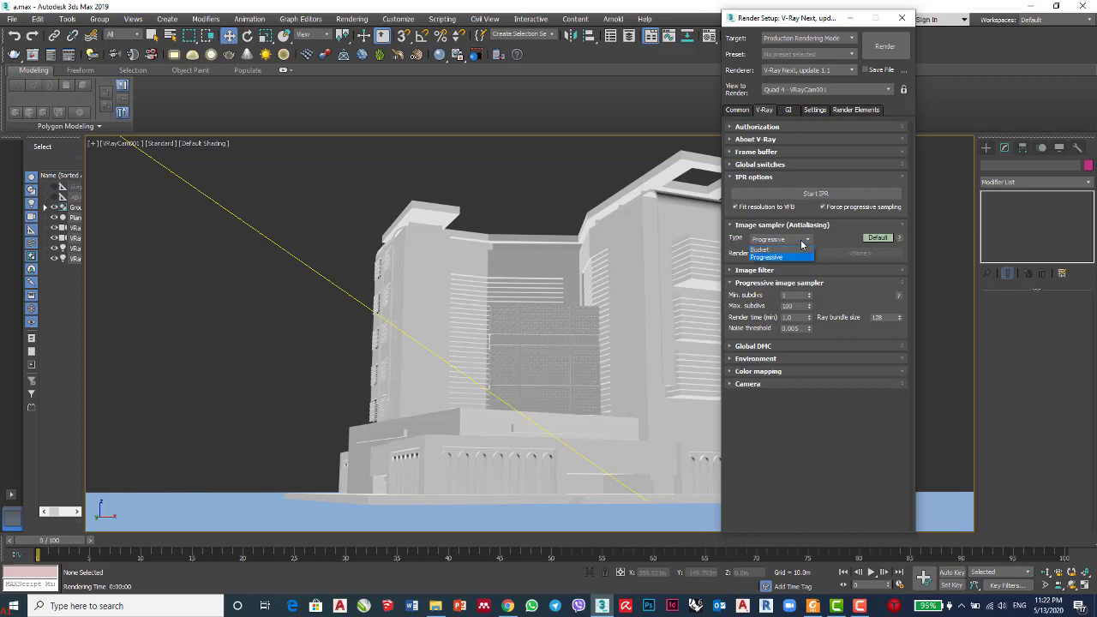
{"action": "left_click", "coordinate": [803, 245]}
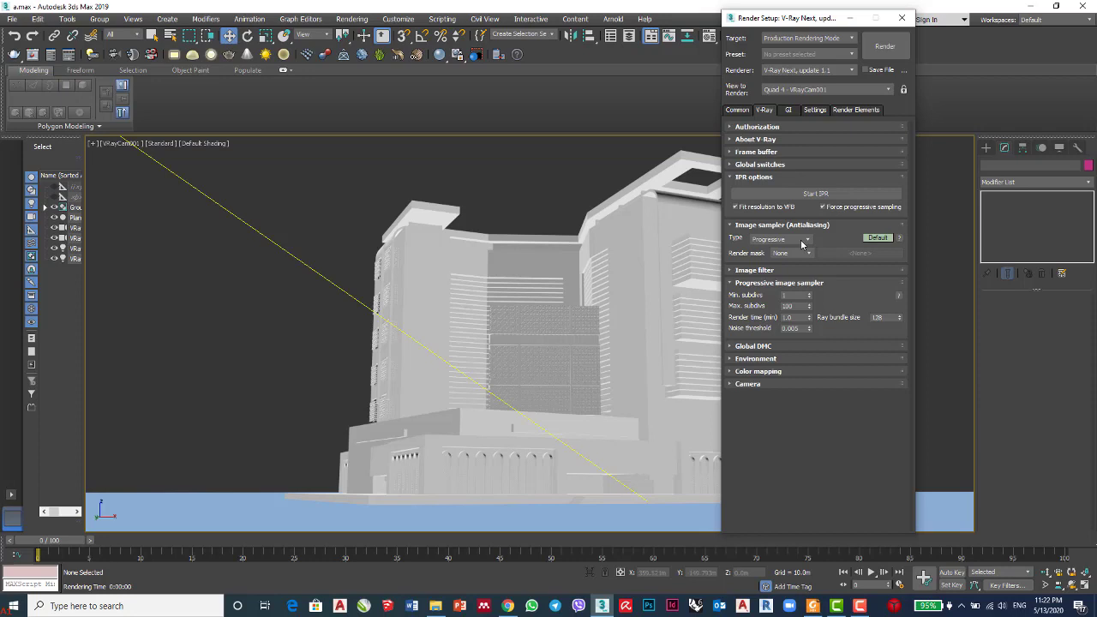
{"action": "left_click", "coordinate": [802, 244]}
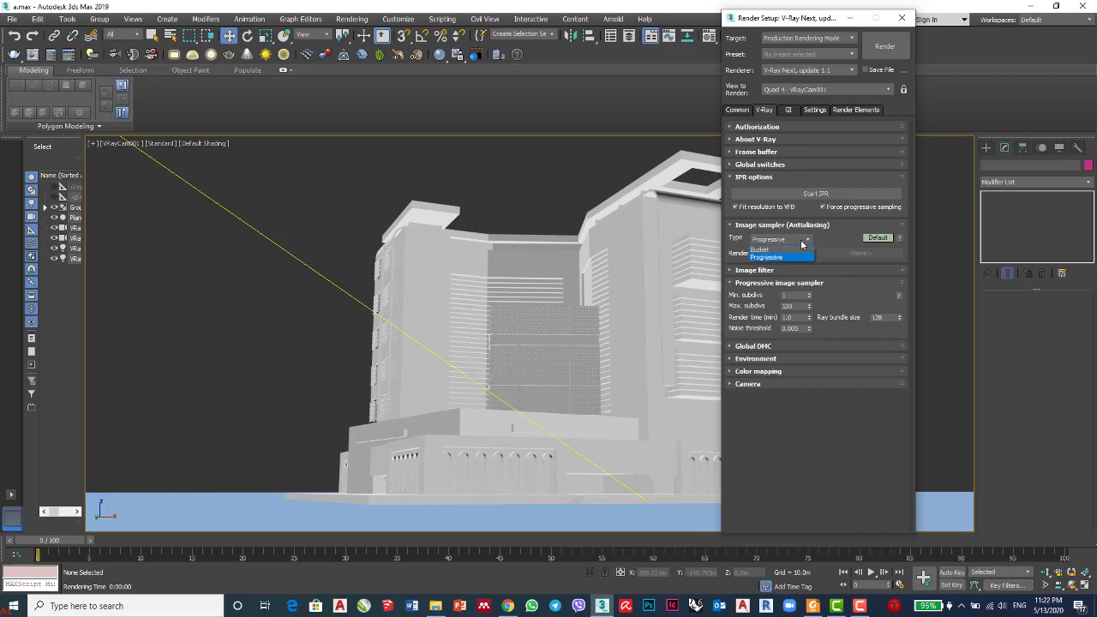
{"action": "left_click", "coordinate": [803, 244]}
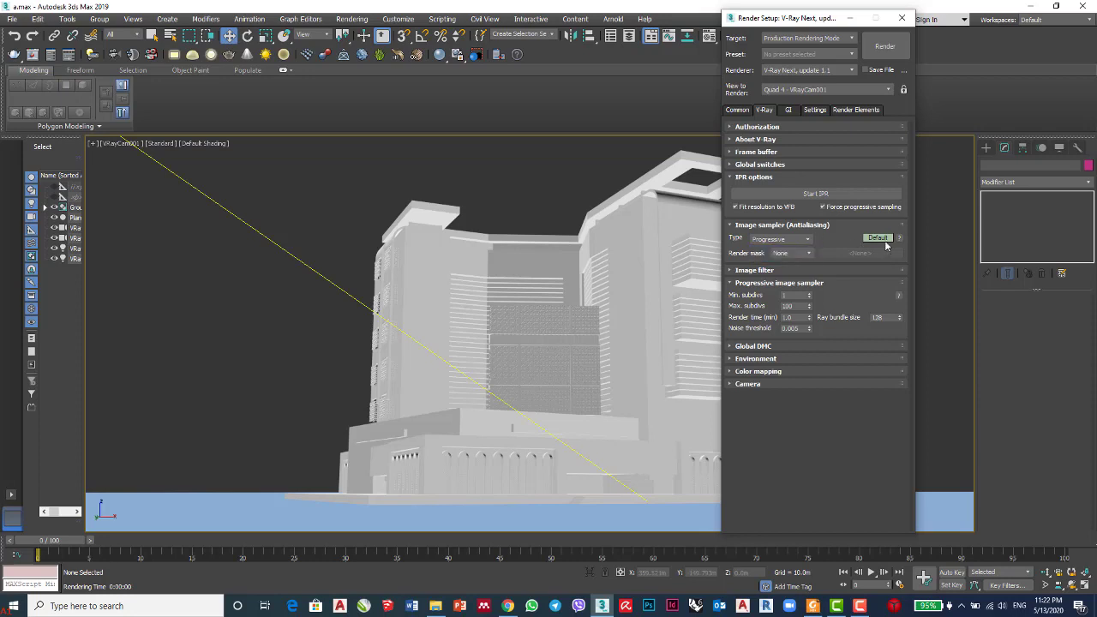
{"action": "left_click", "coordinate": [884, 239]}
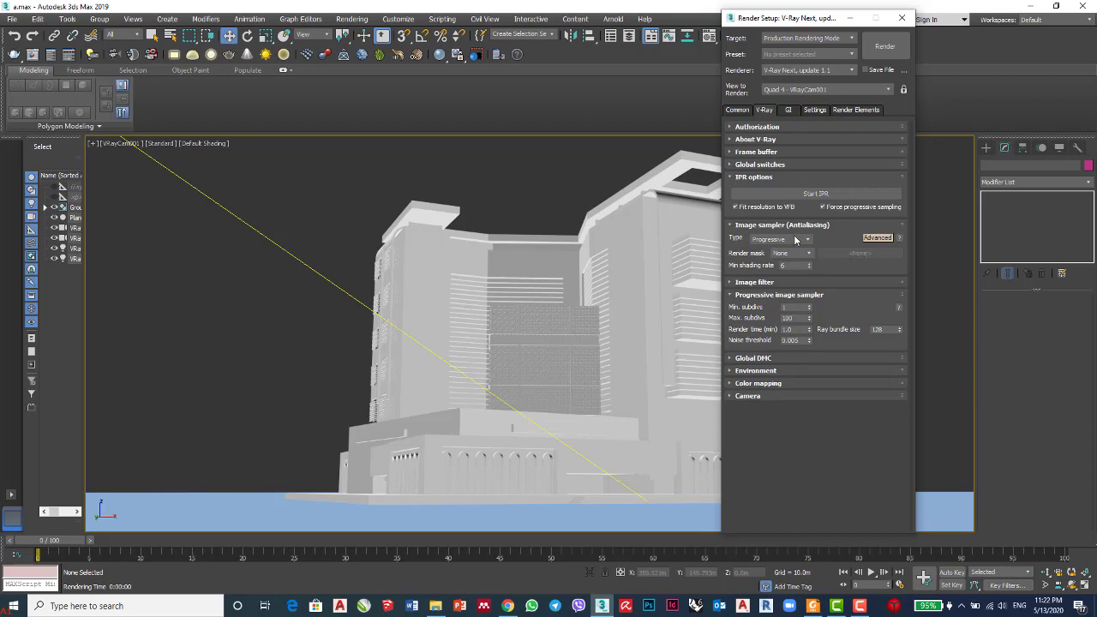
{"action": "mouse_move", "coordinate": [795, 240]}
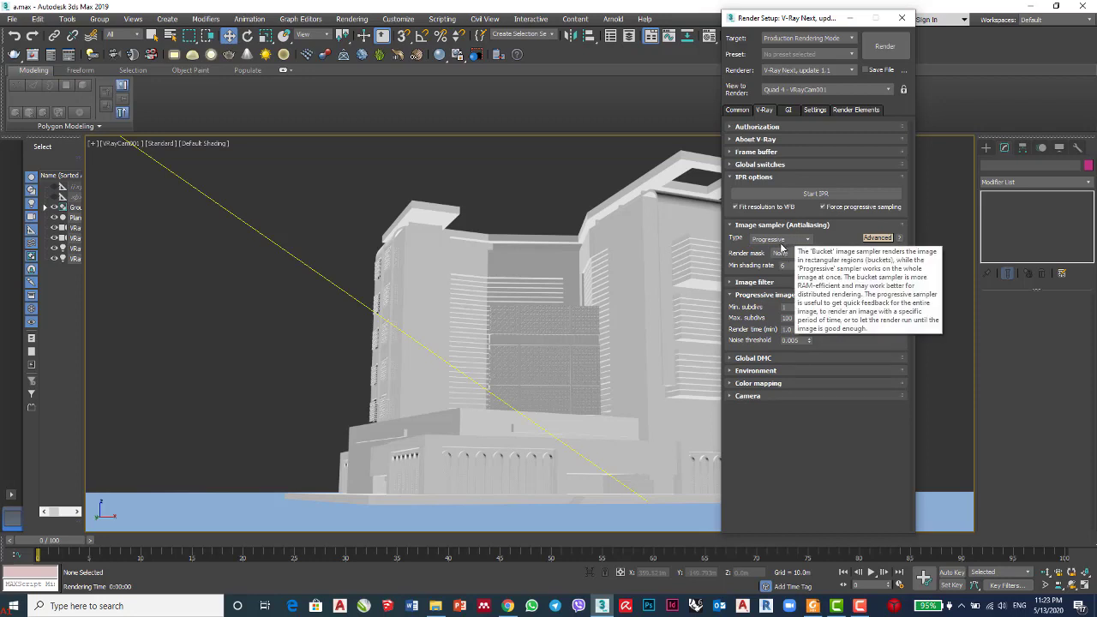
{"action": "left_click", "coordinate": [782, 240]}
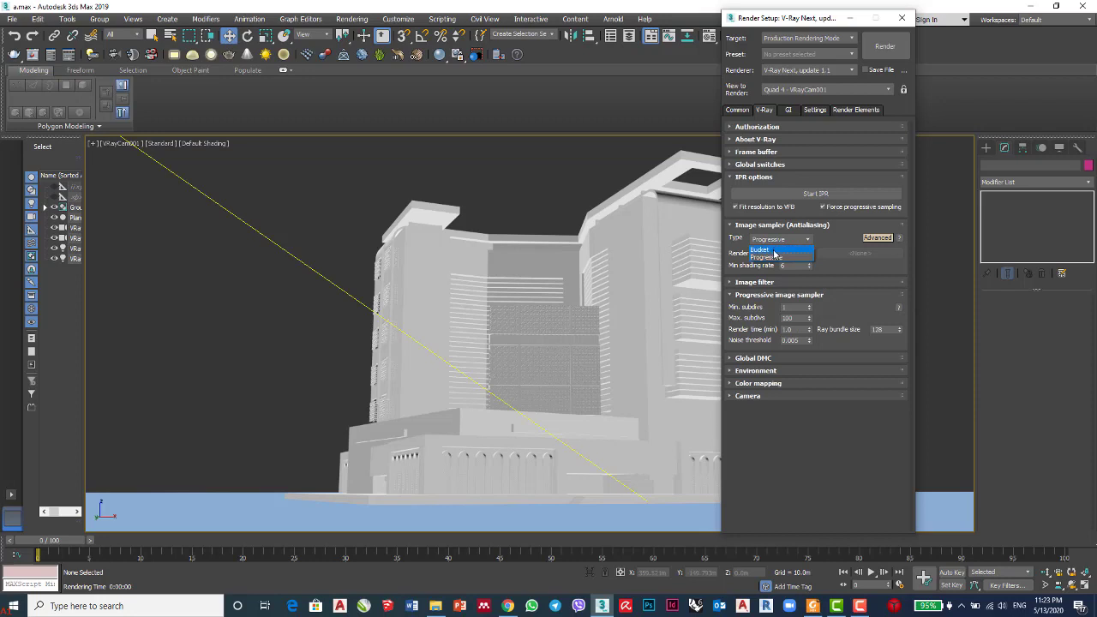
{"action": "left_click", "coordinate": [775, 249]}
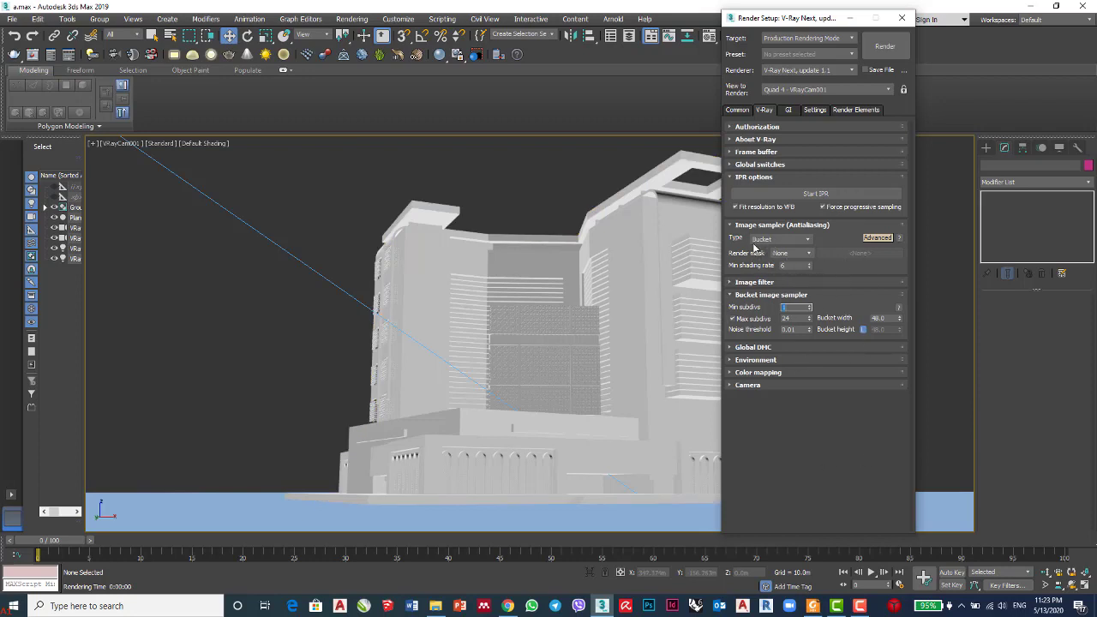
{"action": "left_click", "coordinate": [799, 255]}
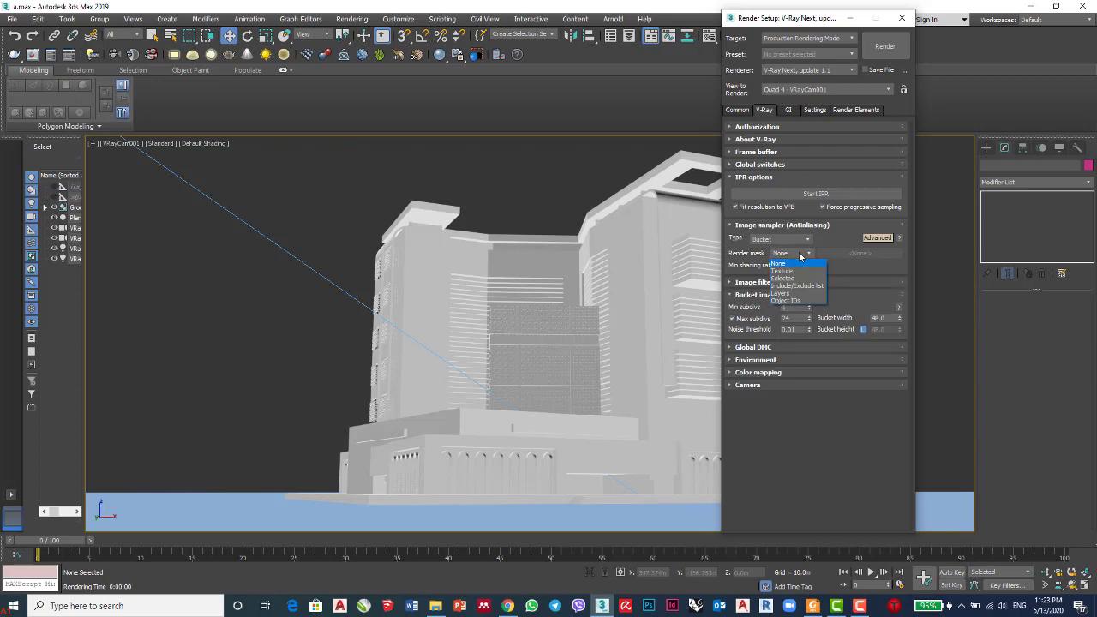
{"action": "left_click", "coordinate": [800, 255]}
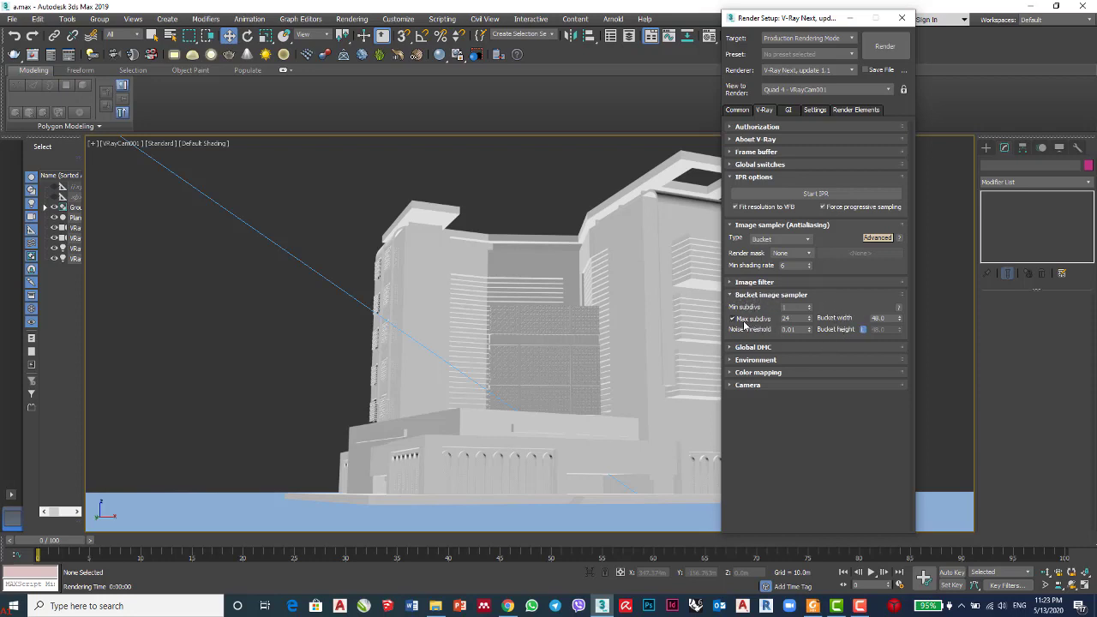
{"action": "mouse_move", "coordinate": [745, 325]}
Switch to Paint and select the Marker brush.
{"action": "left_click", "coordinate": [175, 612]}
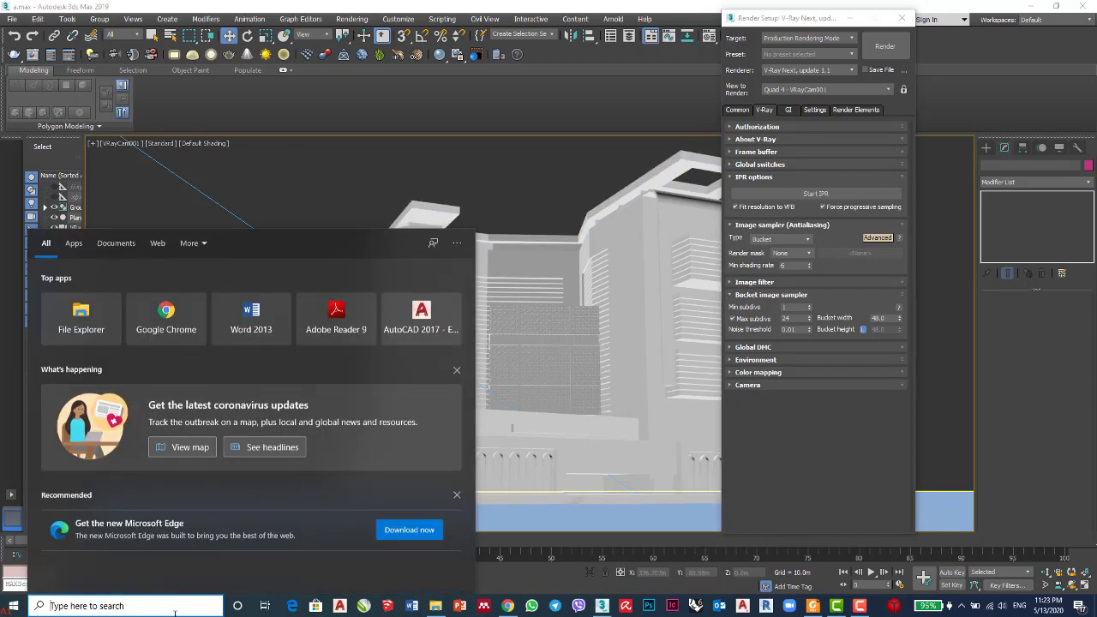
{"action": "type", "text": "paint"}
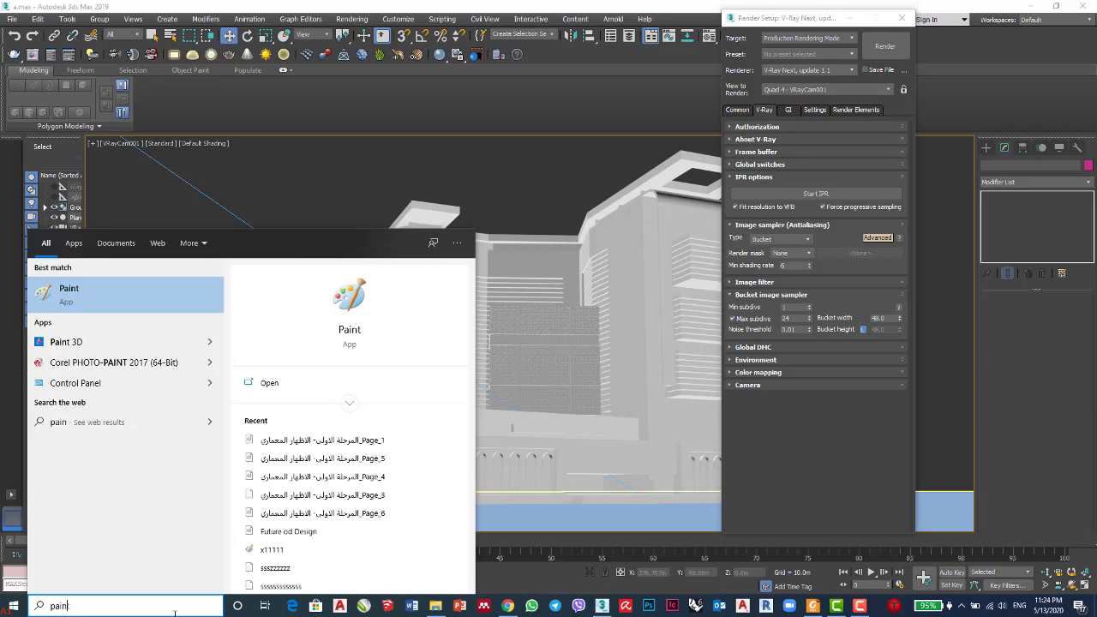
{"action": "left_click", "coordinate": [135, 293]}
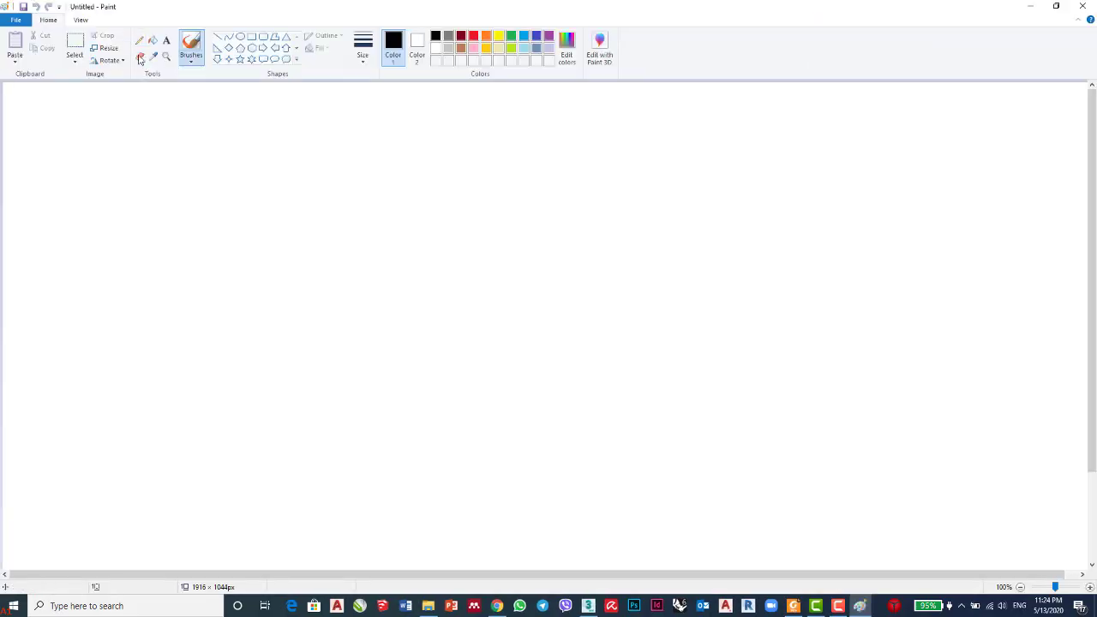
{"action": "left_click", "coordinate": [195, 64]}
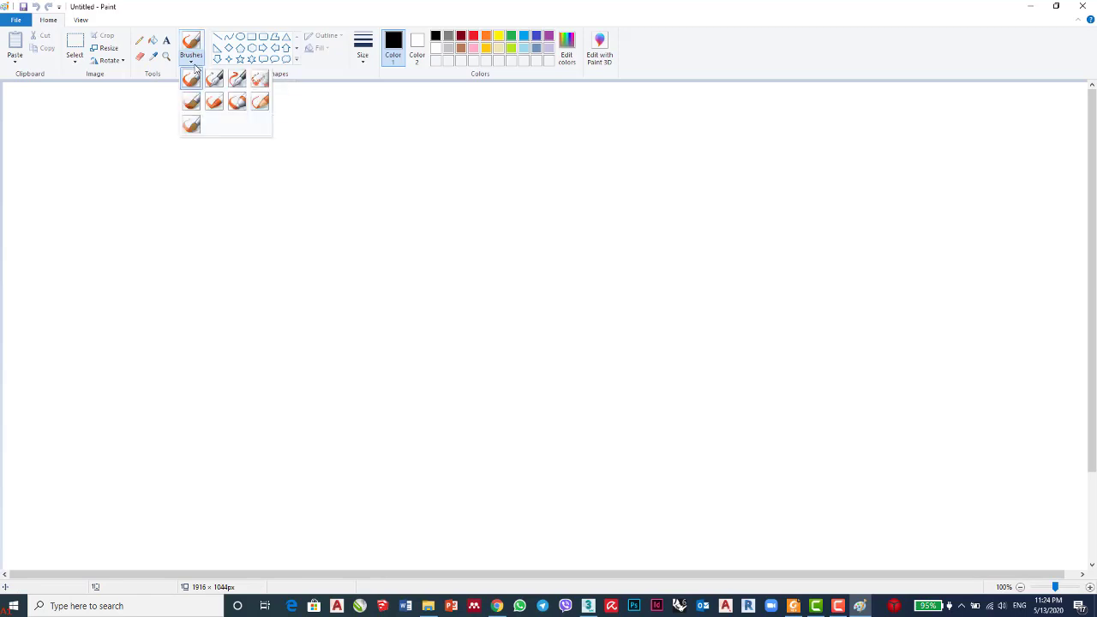
{"action": "left_click", "coordinate": [239, 104]}
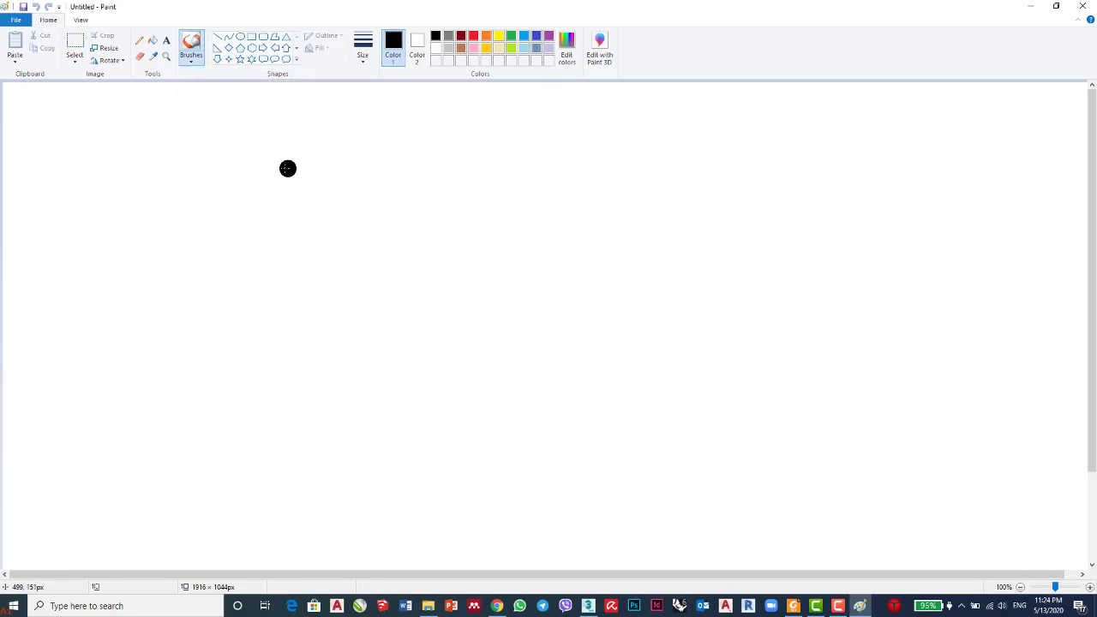
Draw a large black rectangle on the canvas and divide it into four cells with one vertical and one horizontal stroke.
{"action": "mouse_move", "coordinate": [279, 166]}
{"action": "left_mouse_down"}
{"action": "mouse_move", "coordinate": [703, 167]}
{"action": "mouse_move", "coordinate": [737, 477]}
{"action": "left_mouse_up"}
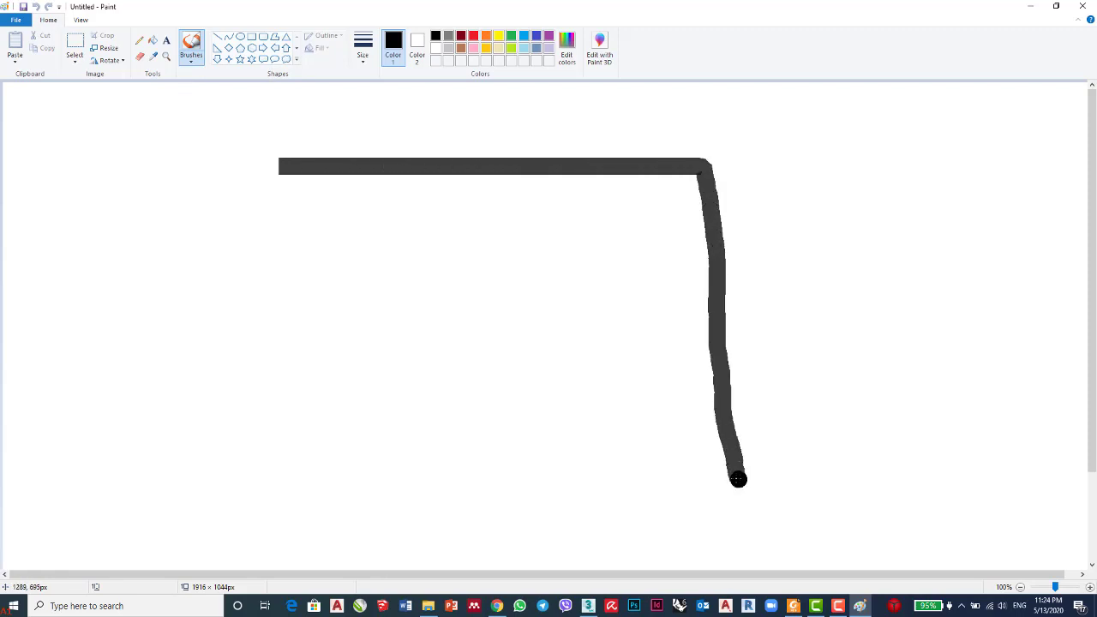
{"action": "left_click_drag", "start_coordinate": [281, 178], "coordinate": [280, 219]}
{"action": "mouse_move", "coordinate": [280, 271]}
{"action": "left_mouse_down"}
{"action": "mouse_move", "coordinate": [306, 480]}
{"action": "mouse_move", "coordinate": [299, 471]}
{"action": "mouse_move", "coordinate": [735, 465]}
{"action": "left_mouse_up"}
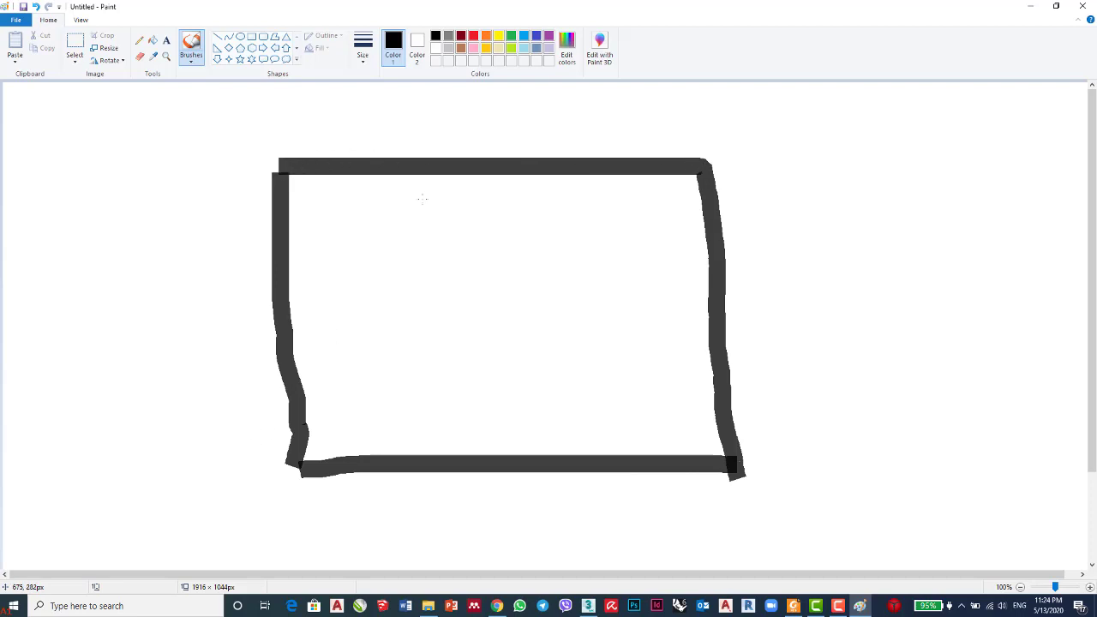
{"action": "mouse_move", "coordinate": [496, 169]}
{"action": "left_mouse_down"}
{"action": "mouse_move", "coordinate": [489, 163]}
{"action": "mouse_move", "coordinate": [483, 458]}
{"action": "left_mouse_up"}
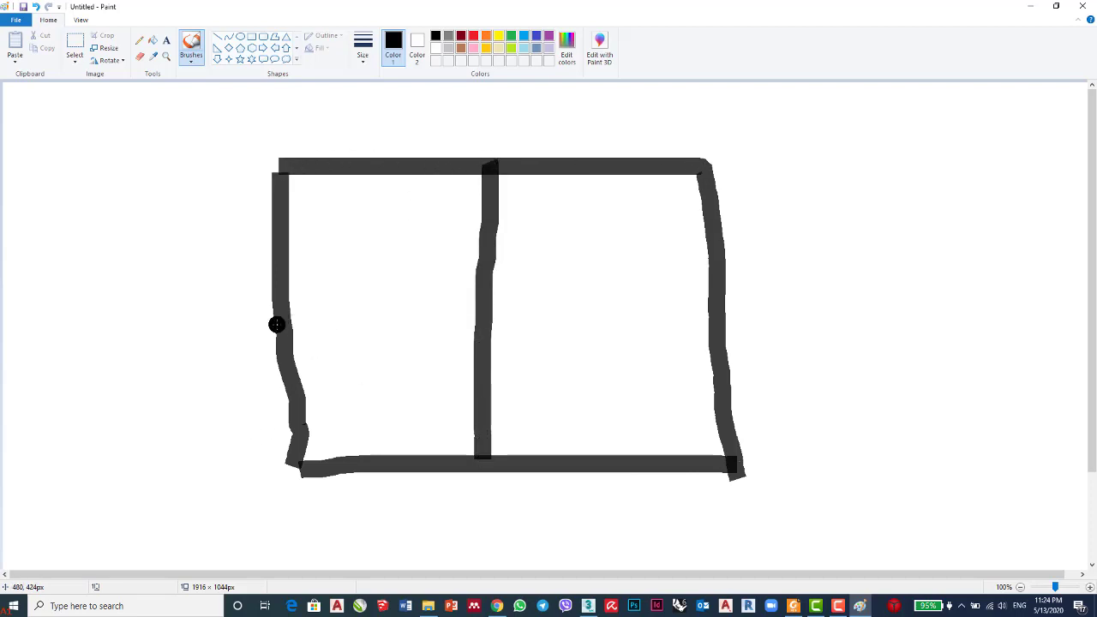
{"action": "left_click_drag", "start_coordinate": [277, 324], "coordinate": [711, 331]}
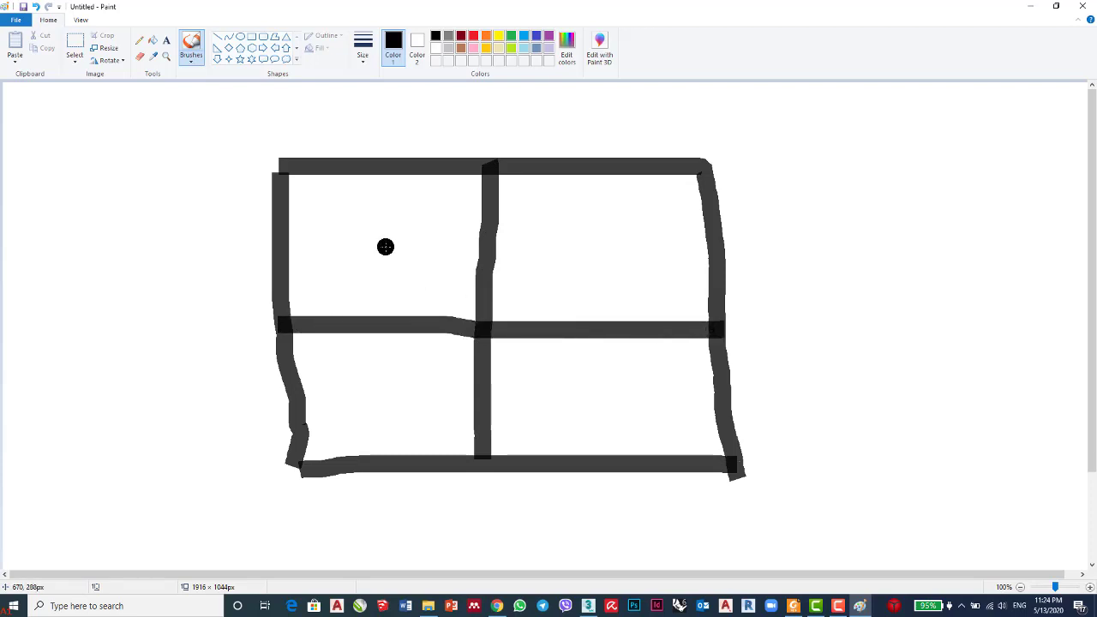
Mark a small black dot in the middle of each of the four cells.
{"action": "left_click_drag", "start_coordinate": [357, 241], "coordinate": [366, 250]}
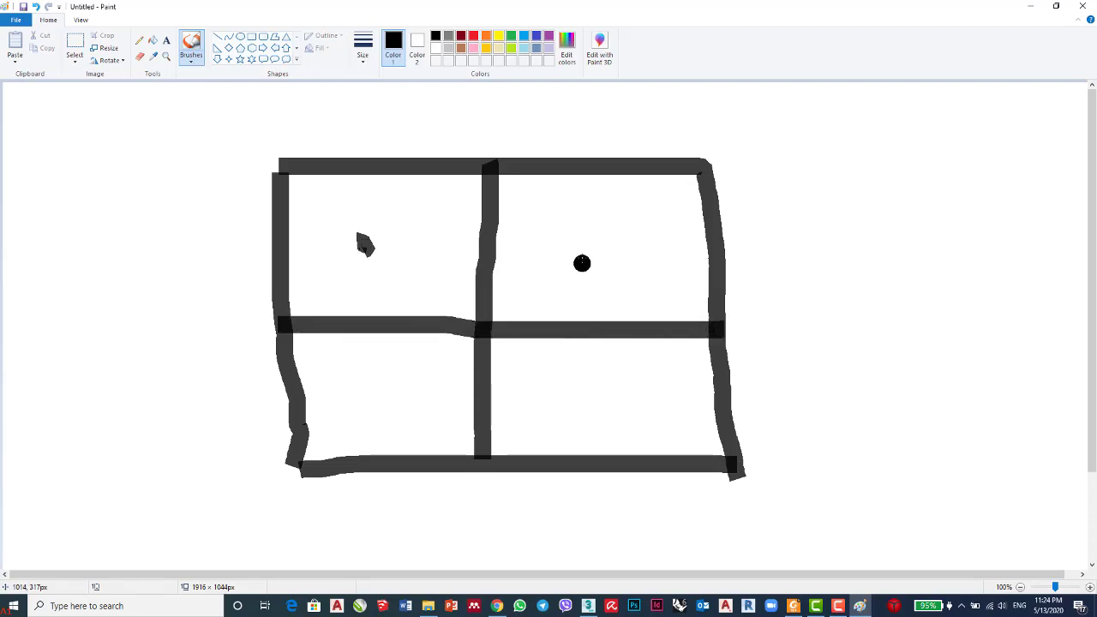
{"action": "left_click_drag", "start_coordinate": [587, 251], "coordinate": [588, 242]}
{"action": "left_click_drag", "start_coordinate": [392, 378], "coordinate": [405, 381]}
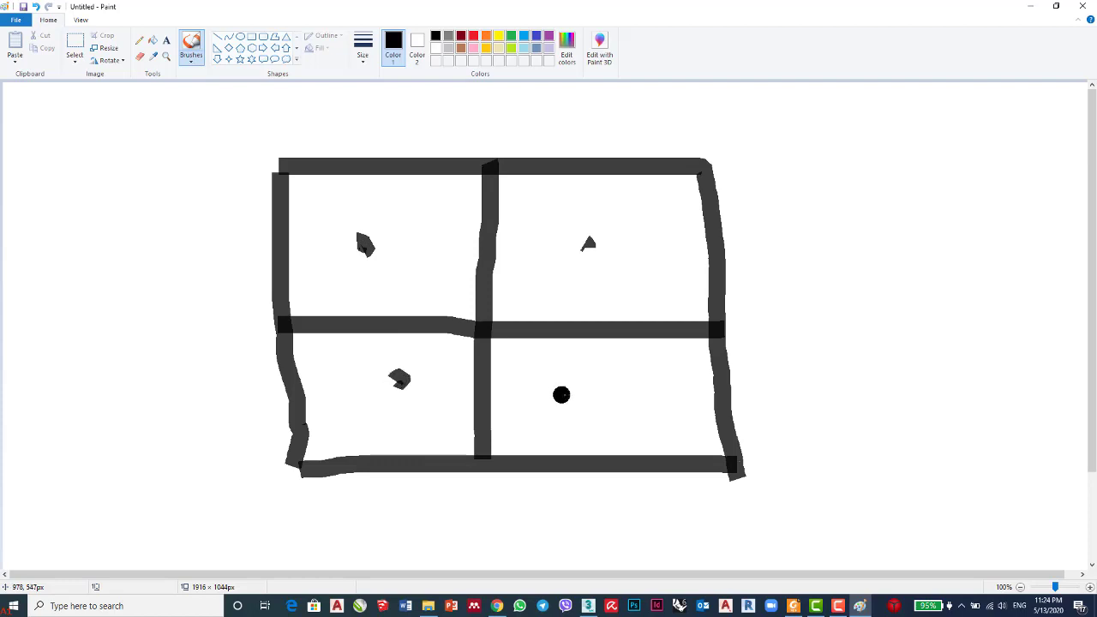
{"action": "left_click_drag", "start_coordinate": [605, 380], "coordinate": [606, 382]}
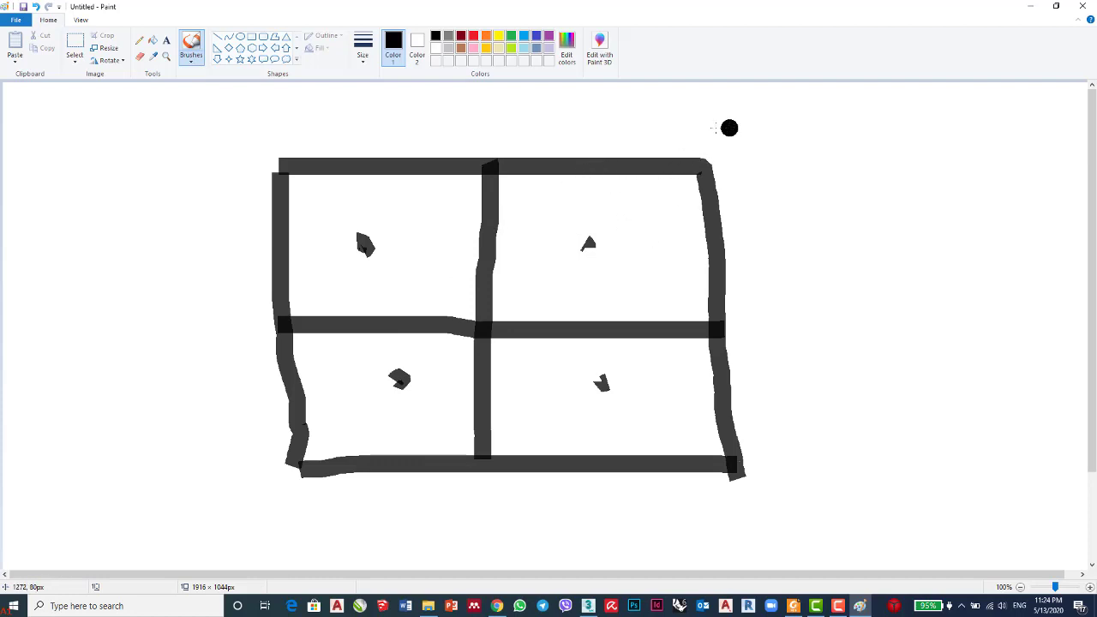
Draw larger, overlapping outlines around each of the four cells, and return to 3ds Max.
{"action": "mouse_move", "coordinate": [728, 128]}
{"action": "left_mouse_down"}
{"action": "mouse_move", "coordinate": [503, 128]}
{"action": "mouse_move", "coordinate": [463, 141]}
{"action": "mouse_move", "coordinate": [461, 330]}
{"action": "mouse_move", "coordinate": [654, 360]}
{"action": "mouse_move", "coordinate": [743, 242]}
{"action": "mouse_move", "coordinate": [699, 129]}
{"action": "left_mouse_up"}
{"action": "mouse_move", "coordinate": [512, 111]}
{"action": "left_mouse_down"}
{"action": "mouse_move", "coordinate": [274, 112]}
{"action": "mouse_move", "coordinate": [212, 149]}
{"action": "mouse_move", "coordinate": [247, 352]}
{"action": "mouse_move", "coordinate": [424, 378]}
{"action": "mouse_move", "coordinate": [514, 271]}
{"action": "mouse_move", "coordinate": [499, 119]}
{"action": "mouse_move", "coordinate": [533, 293]}
{"action": "mouse_move", "coordinate": [222, 330]}
{"action": "mouse_move", "coordinate": [210, 403]}
{"action": "mouse_move", "coordinate": [338, 506]}
{"action": "mouse_move", "coordinate": [486, 461]}
{"action": "mouse_move", "coordinate": [495, 288]}
{"action": "mouse_move", "coordinate": [535, 259]}
{"action": "mouse_move", "coordinate": [392, 329]}
{"action": "mouse_move", "coordinate": [421, 485]}
{"action": "mouse_move", "coordinate": [795, 498]}
{"action": "mouse_move", "coordinate": [809, 372]}
{"action": "mouse_move", "coordinate": [767, 276]}
{"action": "mouse_move", "coordinate": [531, 292]}
{"action": "left_mouse_up"}
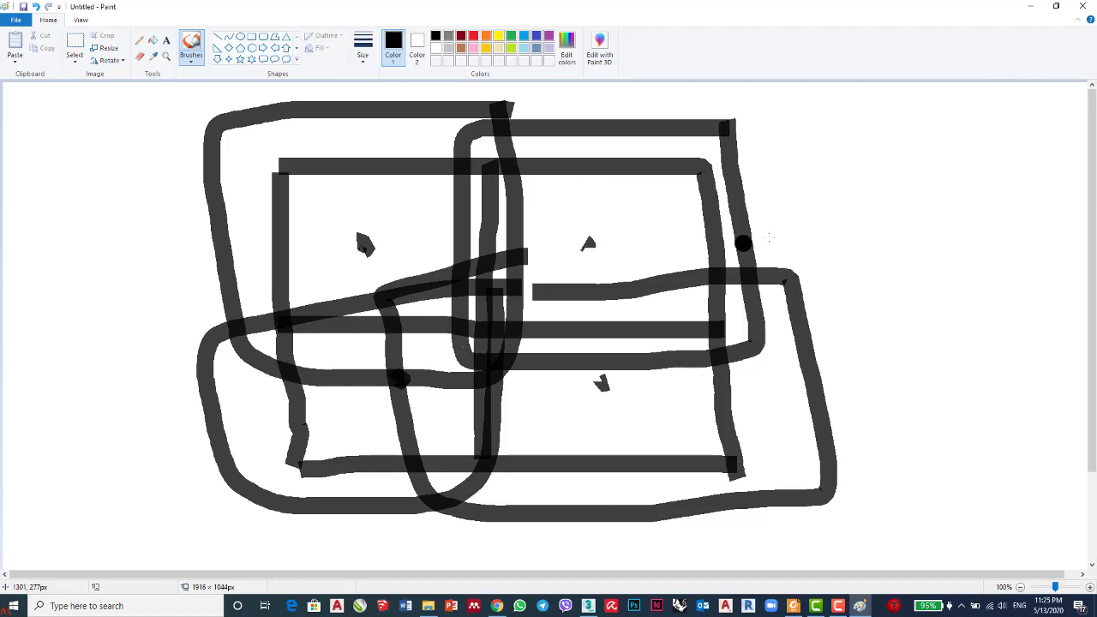
{"action": "left_click", "coordinate": [1033, 8]}
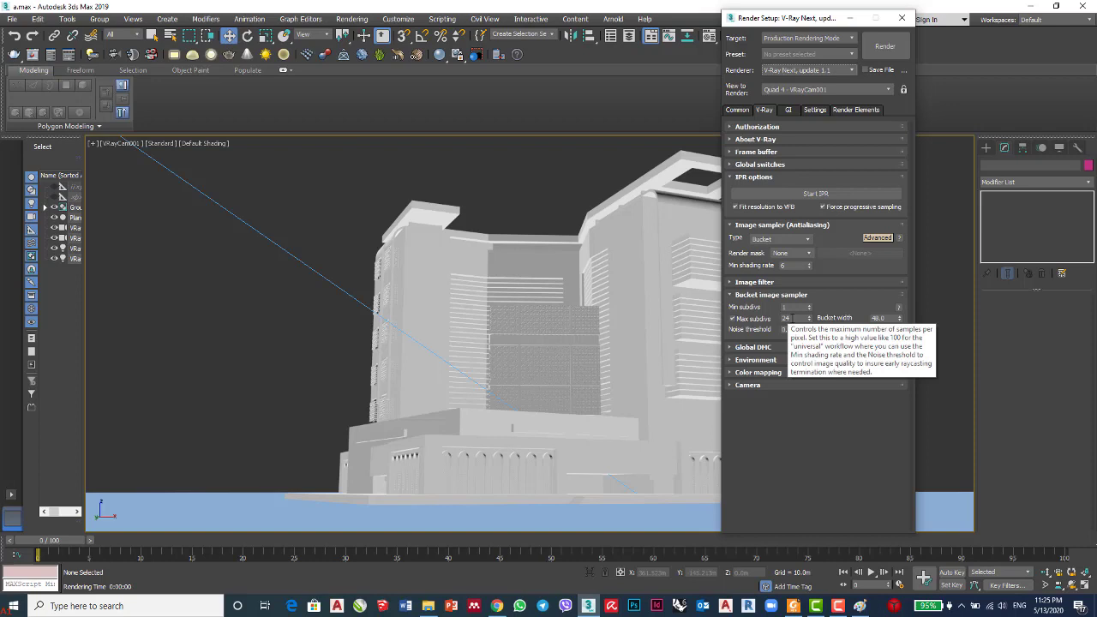
Set the bucket image sampler's Max subdivs to 12.
{"action": "left_click", "coordinate": [796, 319]}
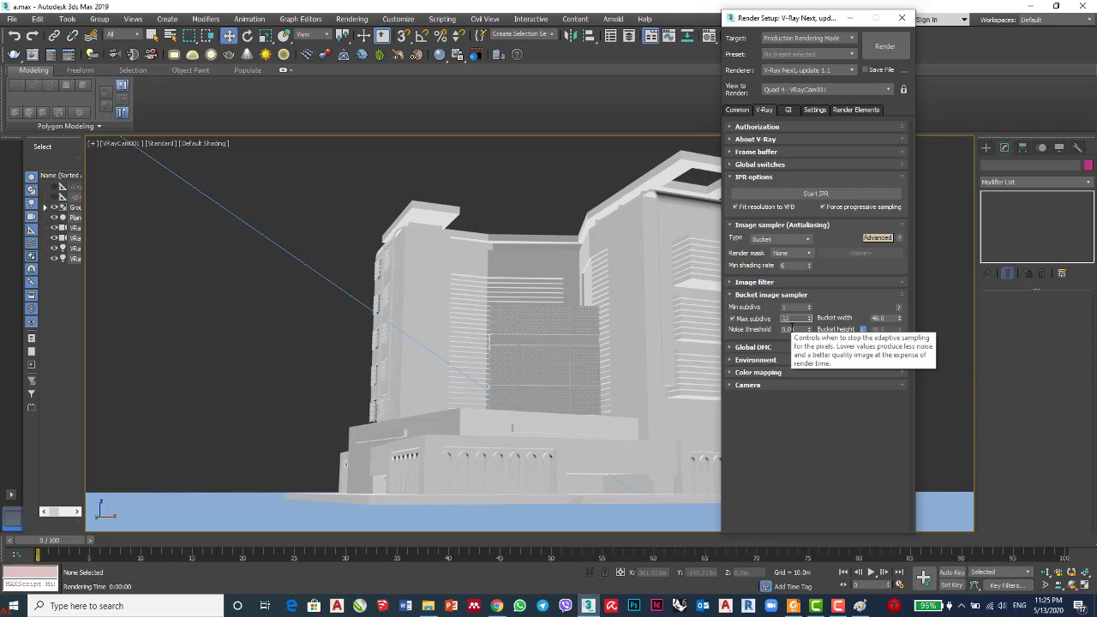
{"action": "left_click", "coordinate": [689, 212]}
{"action": "left_click_drag", "start_coordinate": [821, 19], "coordinate": [801, 19]}
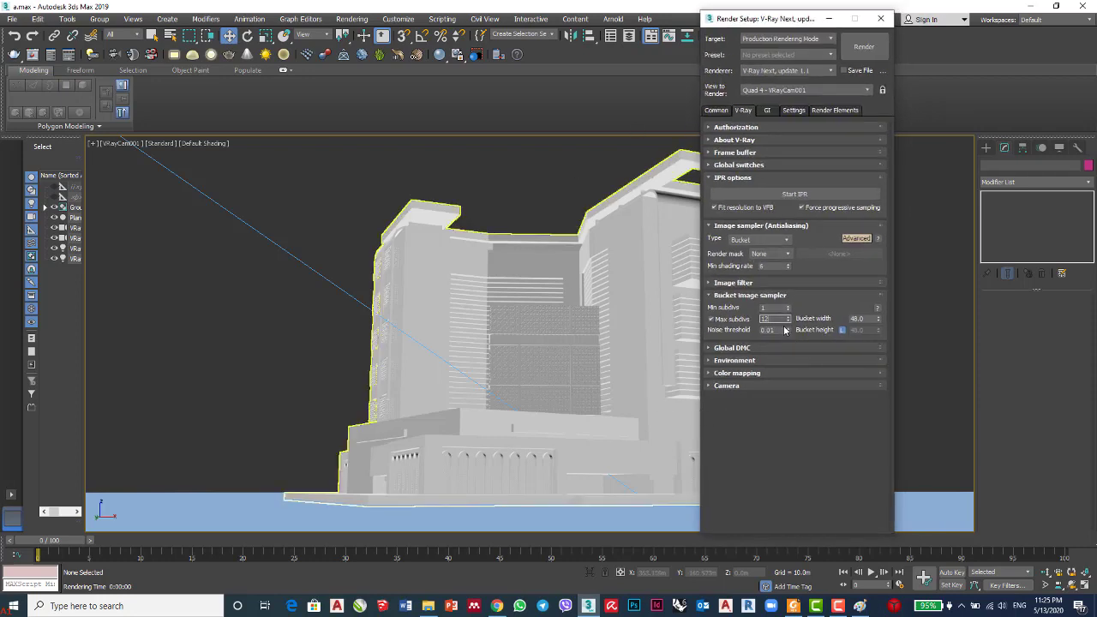
{"action": "left_click_drag", "start_coordinate": [779, 318], "coordinate": [750, 318]}
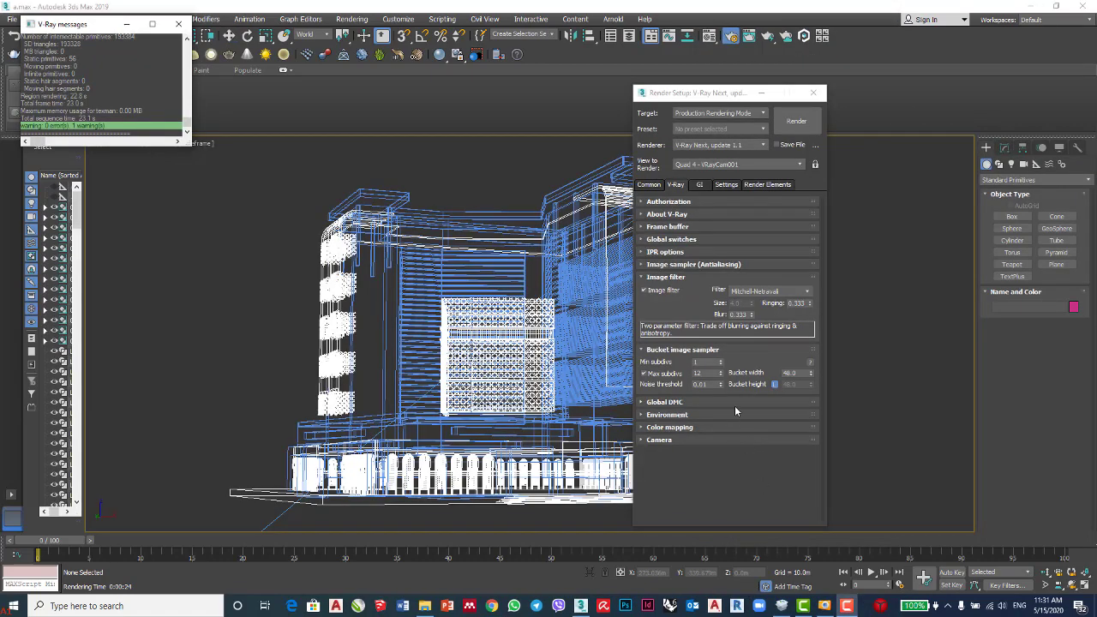
Open the Global DMC settings in Advanced mode and examine the noise threshold.
{"action": "left_click", "coordinate": [740, 402]}
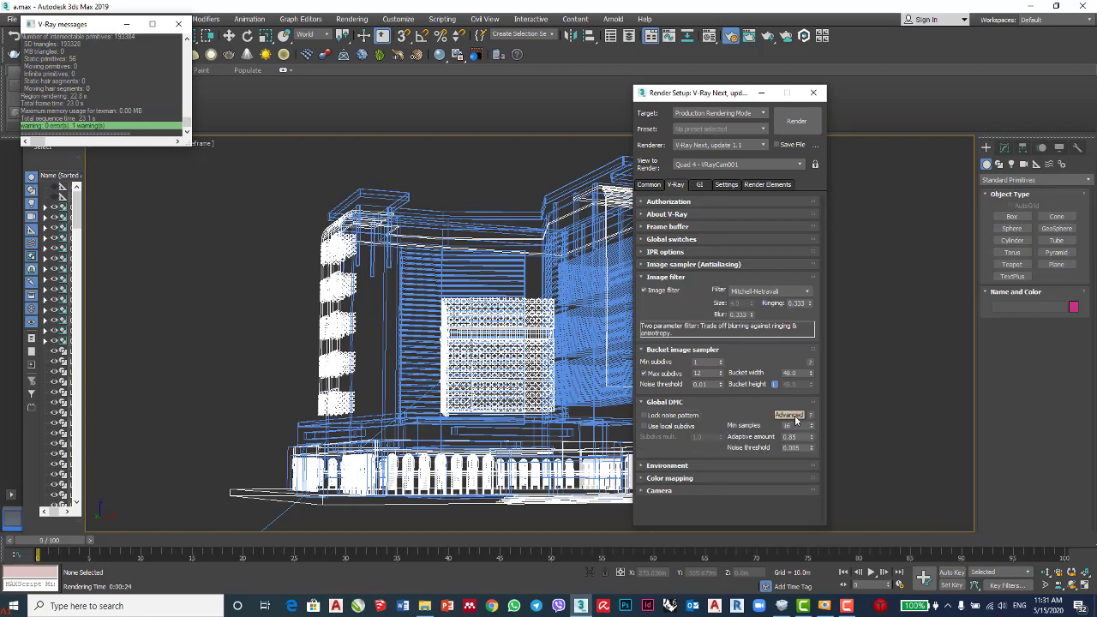
{"action": "left_click", "coordinate": [789, 415]}
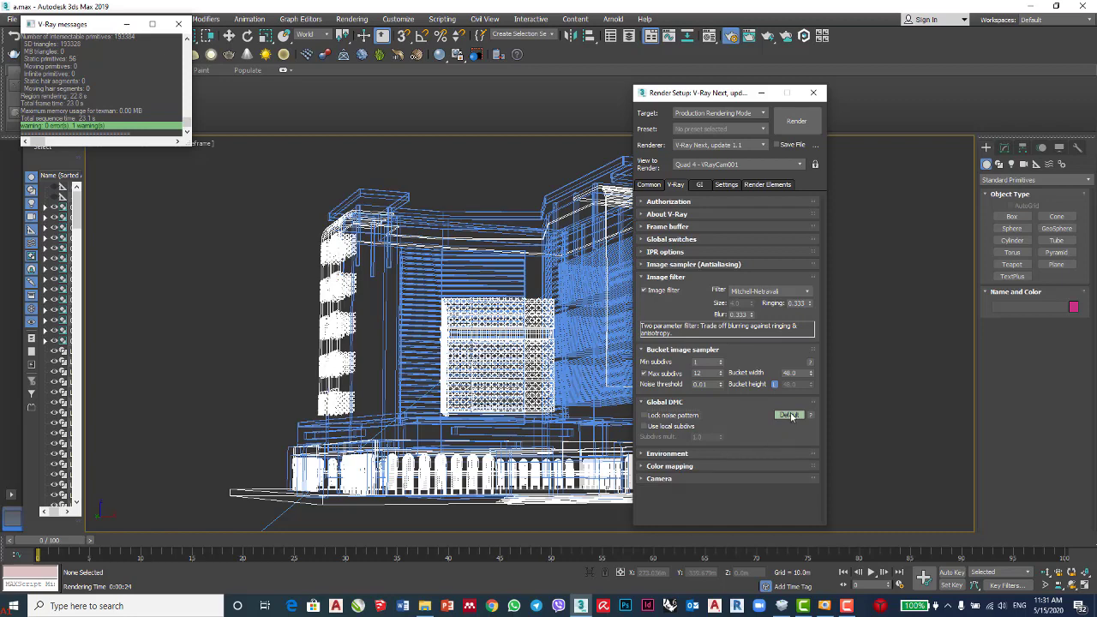
{"action": "left_click", "coordinate": [789, 414]}
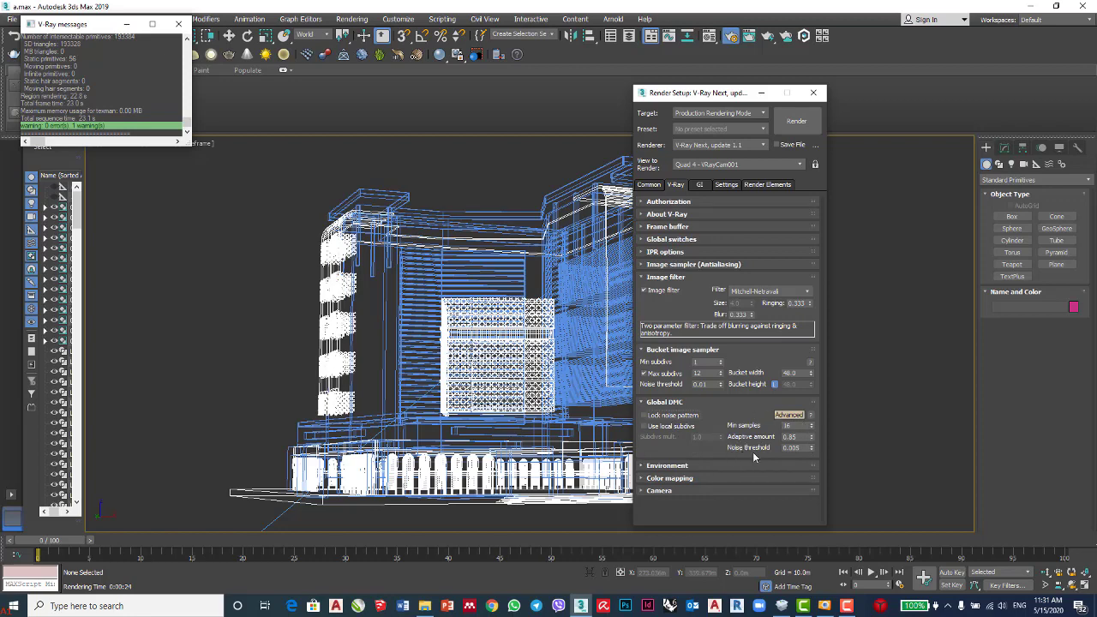
{"action": "mouse_move", "coordinate": [805, 451]}
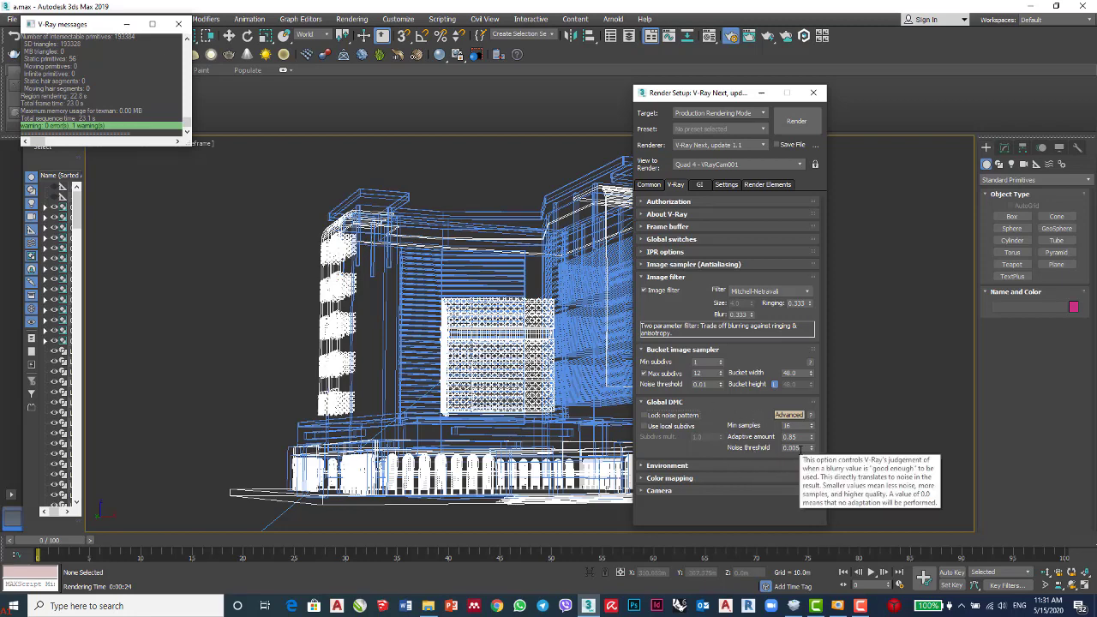
{"action": "left_click", "coordinate": [797, 447]}
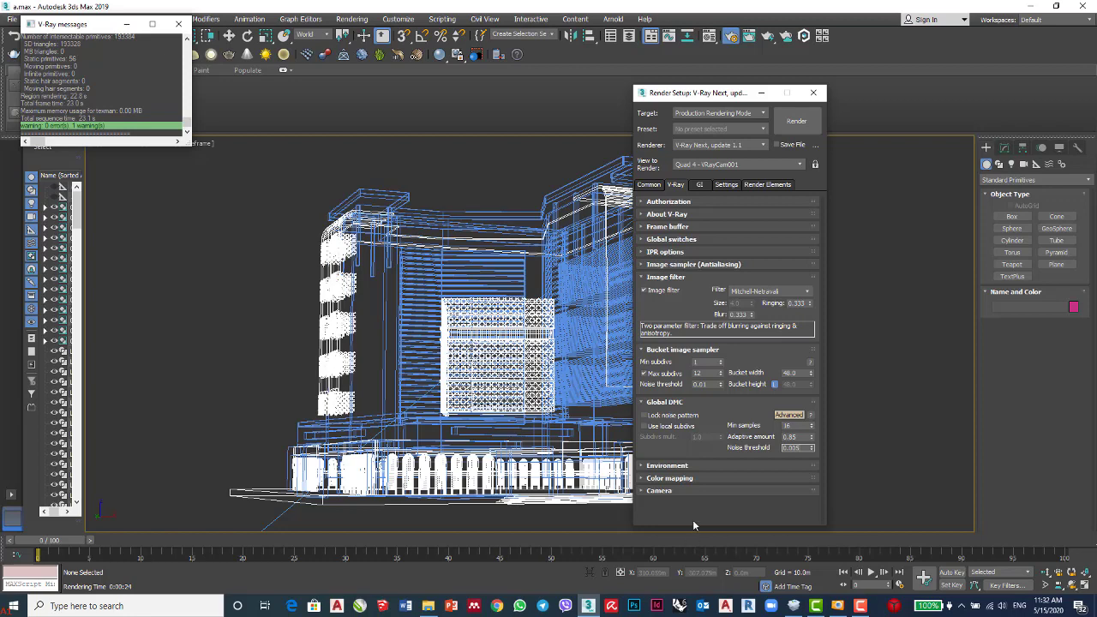
Enable the GI environment and assign the Physical Sun & Sky Environment map to it.
{"action": "left_click", "coordinate": [668, 466]}
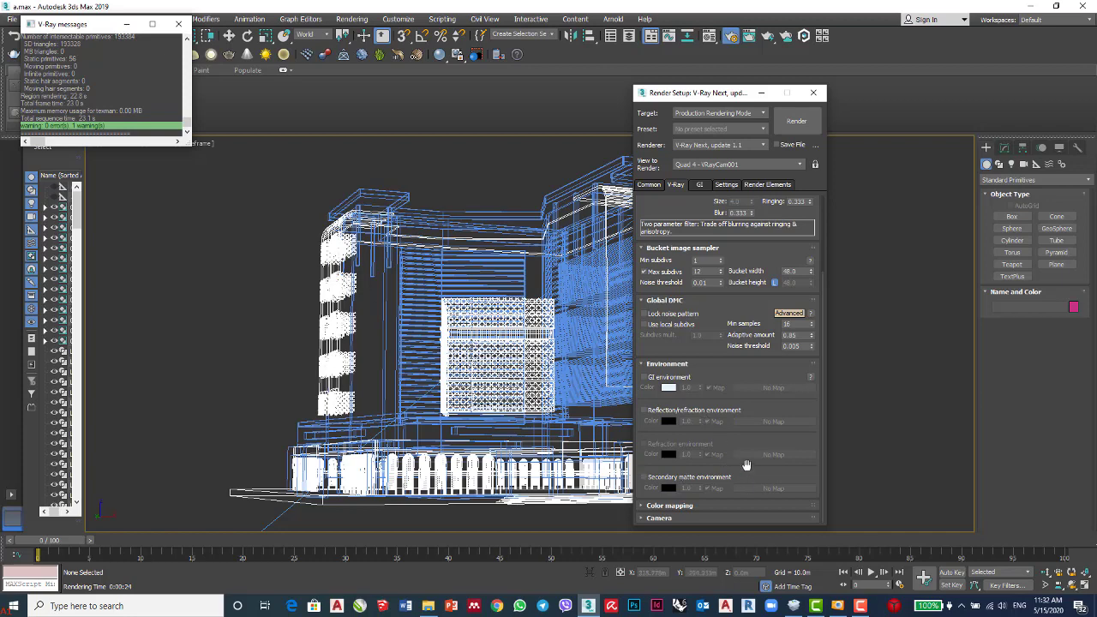
{"action": "left_click", "coordinate": [645, 378]}
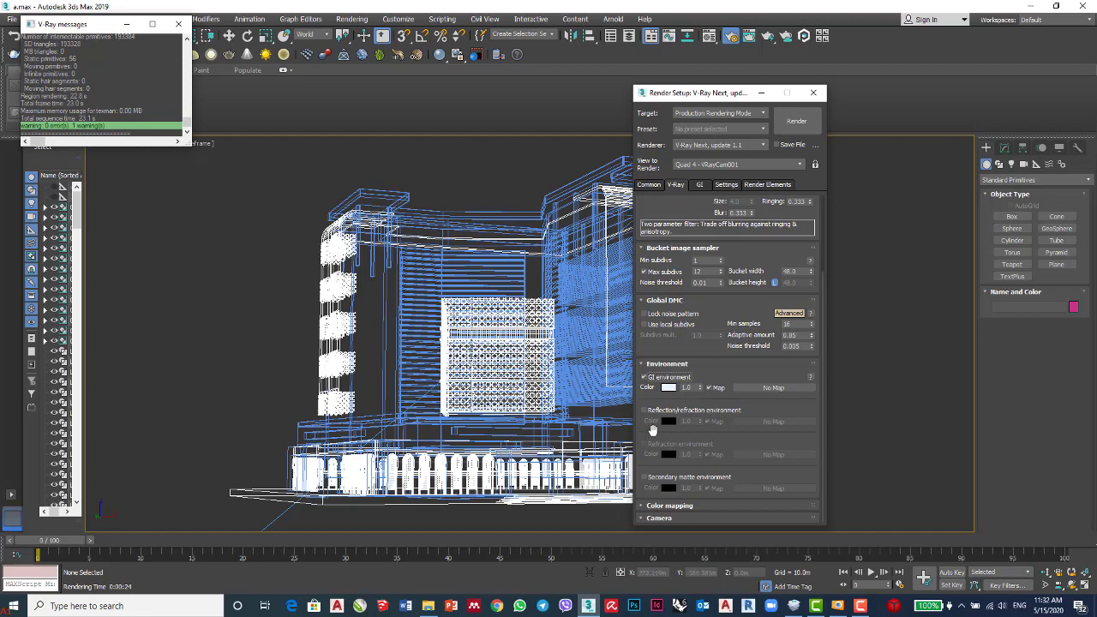
{"action": "left_click", "coordinate": [771, 388]}
{"action": "scroll", "coordinate": [651, 372], "scroll_direction": "down", "scroll_amount": 1}
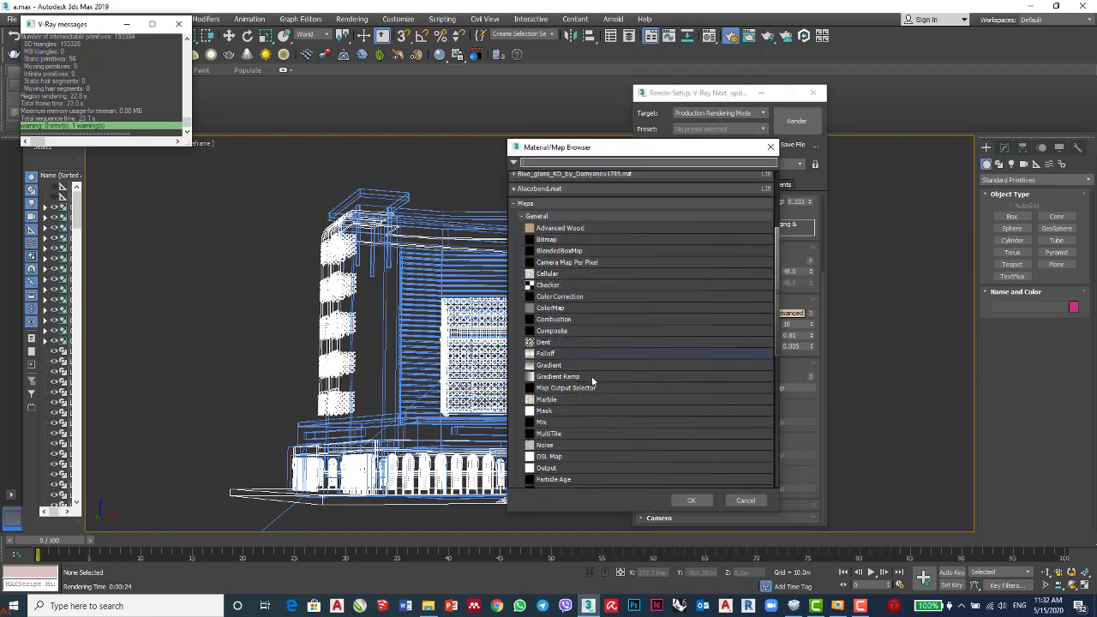
{"action": "scroll", "coordinate": [593, 371], "scroll_direction": "up", "scroll_amount": 1}
{"action": "left_click", "coordinate": [535, 257]}
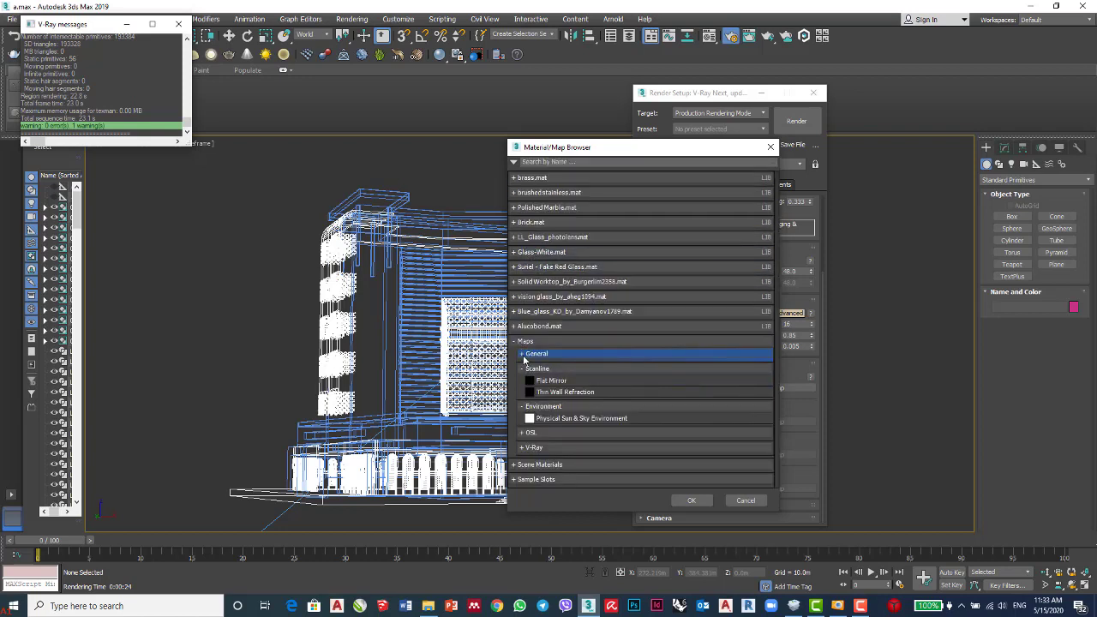
{"action": "left_click", "coordinate": [523, 356]}
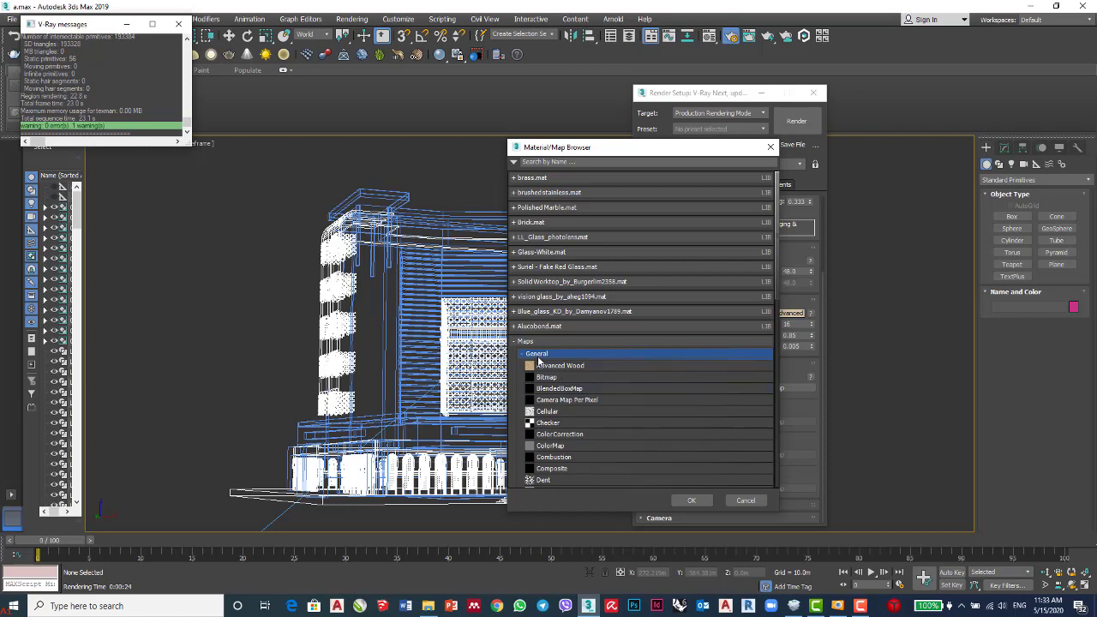
{"action": "left_click", "coordinate": [539, 360]}
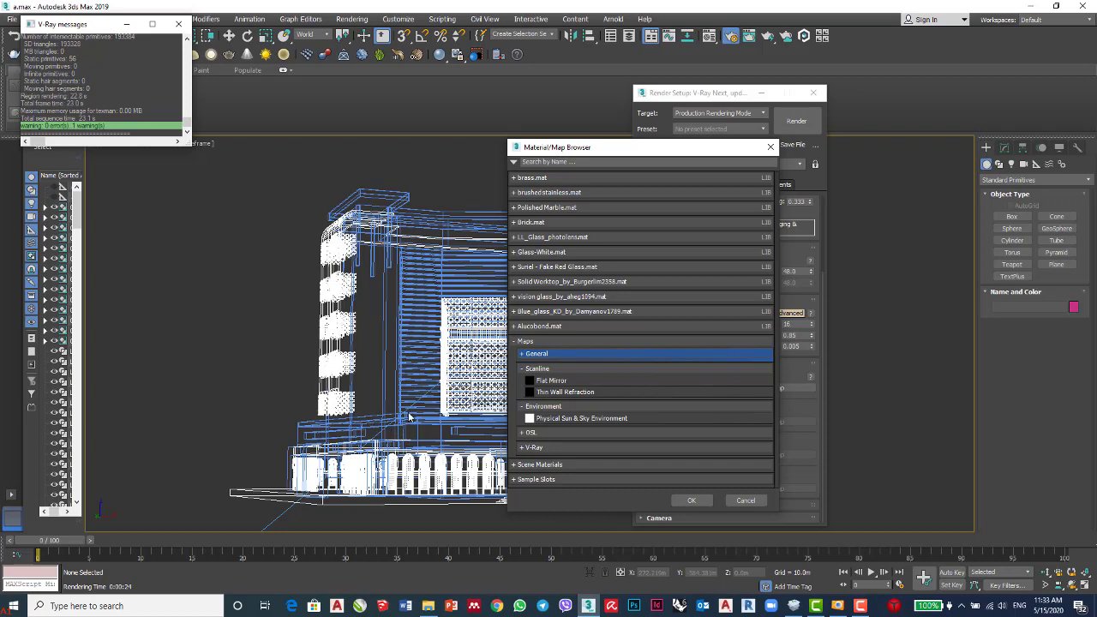
{"action": "left_click", "coordinate": [612, 419]}
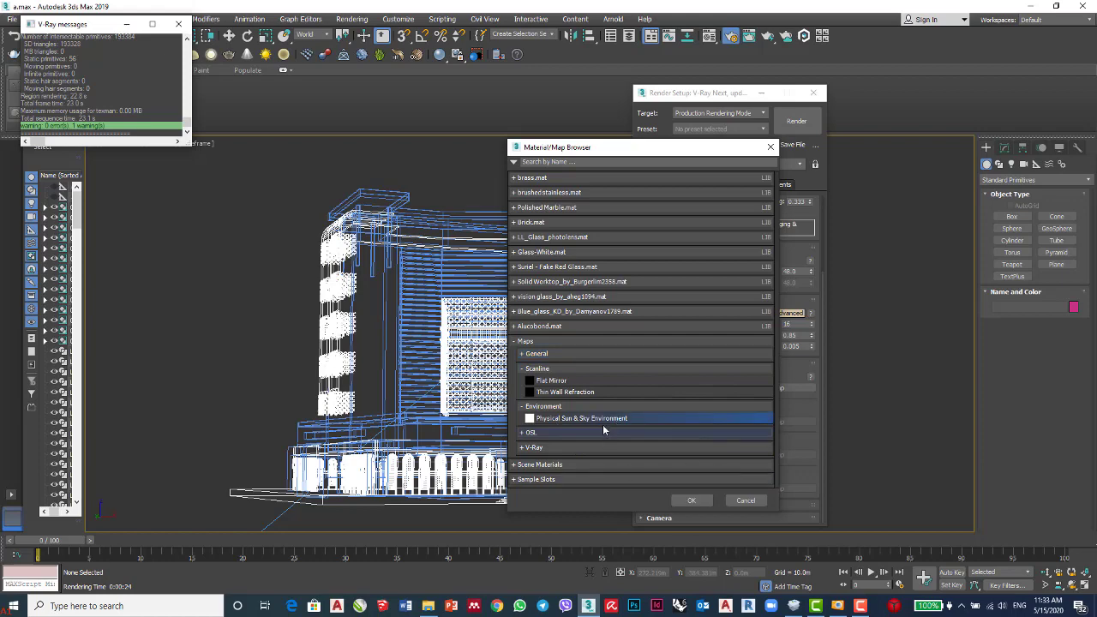
{"action": "left_click", "coordinate": [692, 500]}
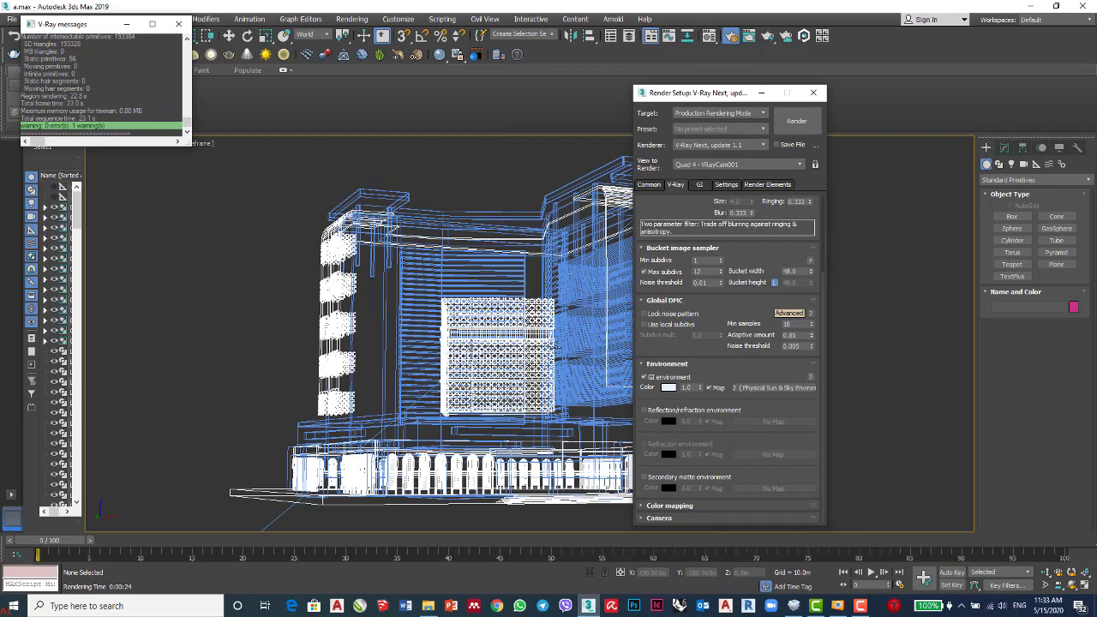
Render the Quad 4 - VRayCam001 view and close the V-Ray frame buffer after checking the image.
{"action": "left_click", "coordinate": [790, 131]}
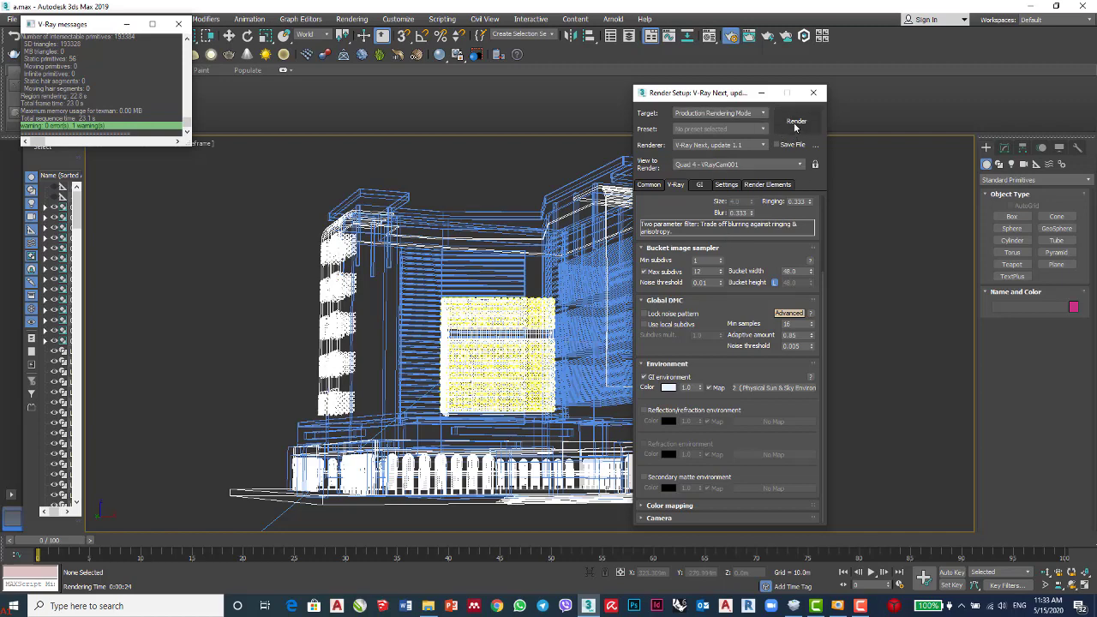
{"action": "left_click", "coordinate": [796, 123]}
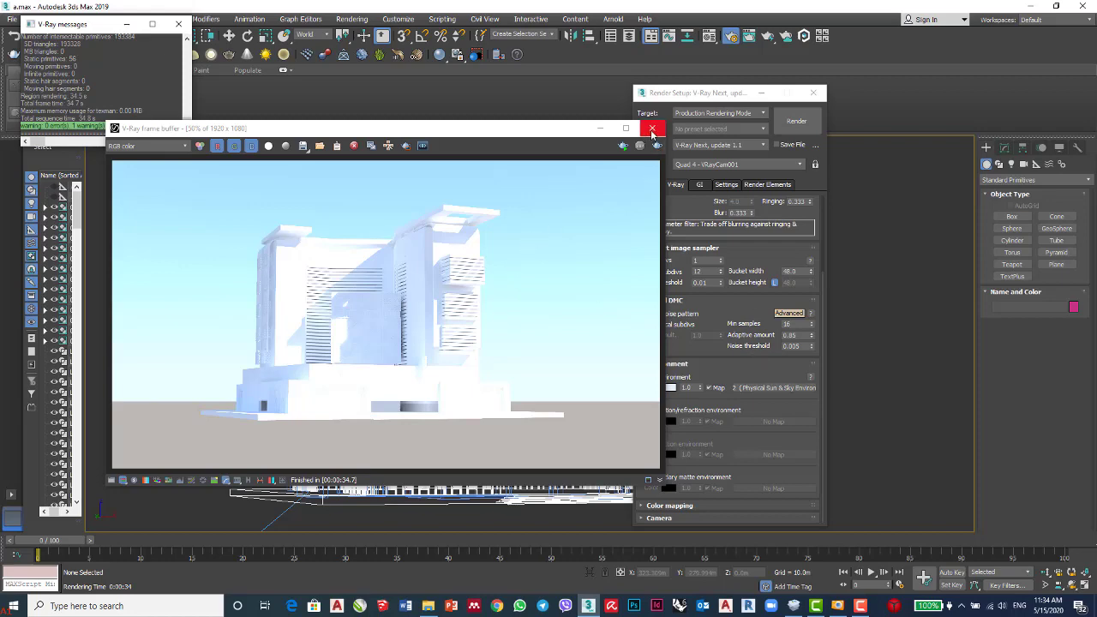
{"action": "left_click", "coordinate": [653, 129]}
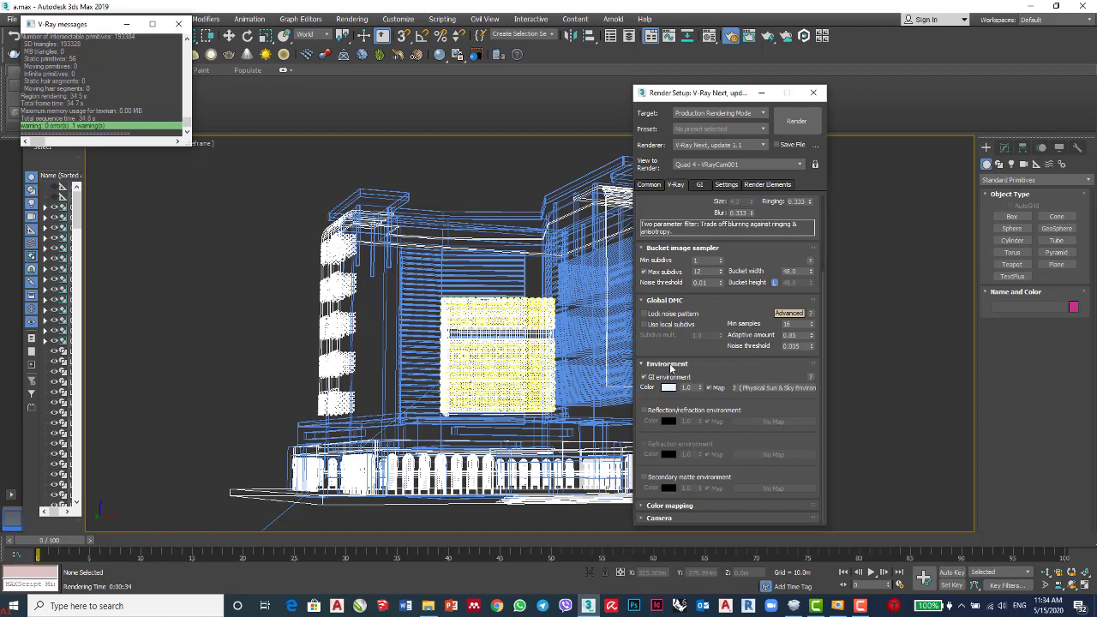
Switch the Color mapping settings to Expert mode with the Linear multiply type, and review the available options.
{"action": "left_click", "coordinate": [669, 365]}
{"action": "left_click", "coordinate": [671, 481]}
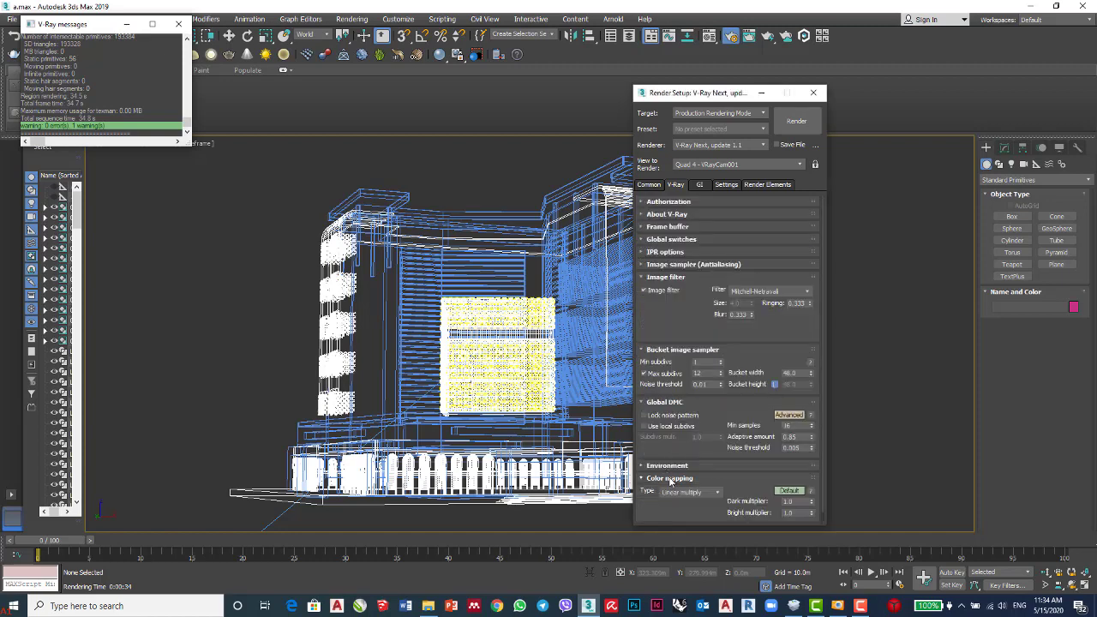
{"action": "scroll", "coordinate": [756, 484], "scroll_direction": "down", "scroll_amount": 1}
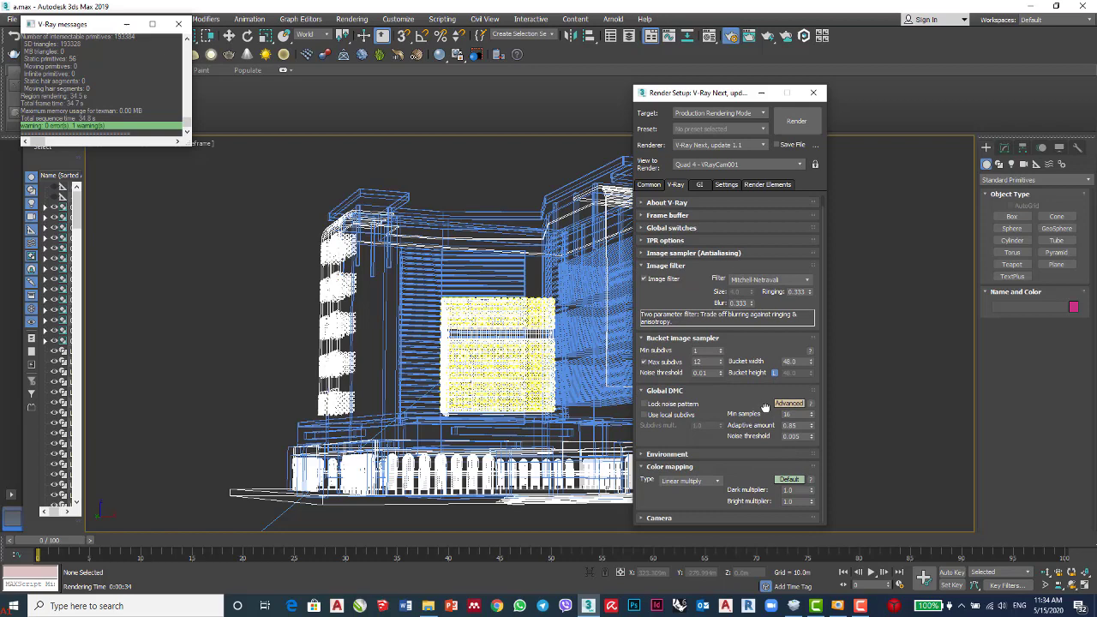
{"action": "left_click", "coordinate": [708, 483]}
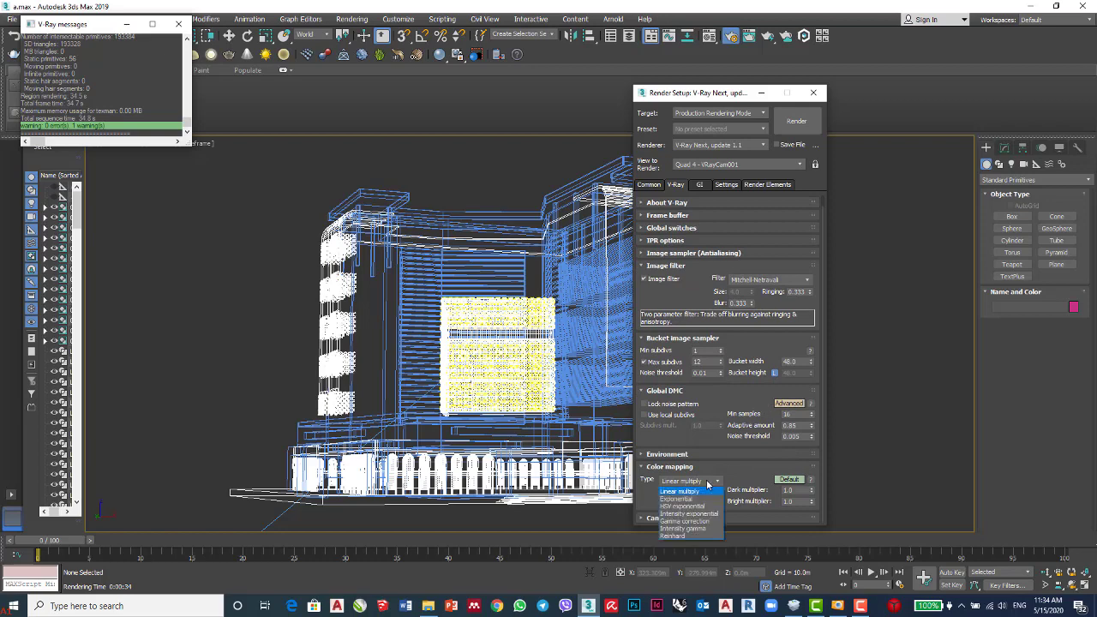
{"action": "left_click", "coordinate": [708, 484]}
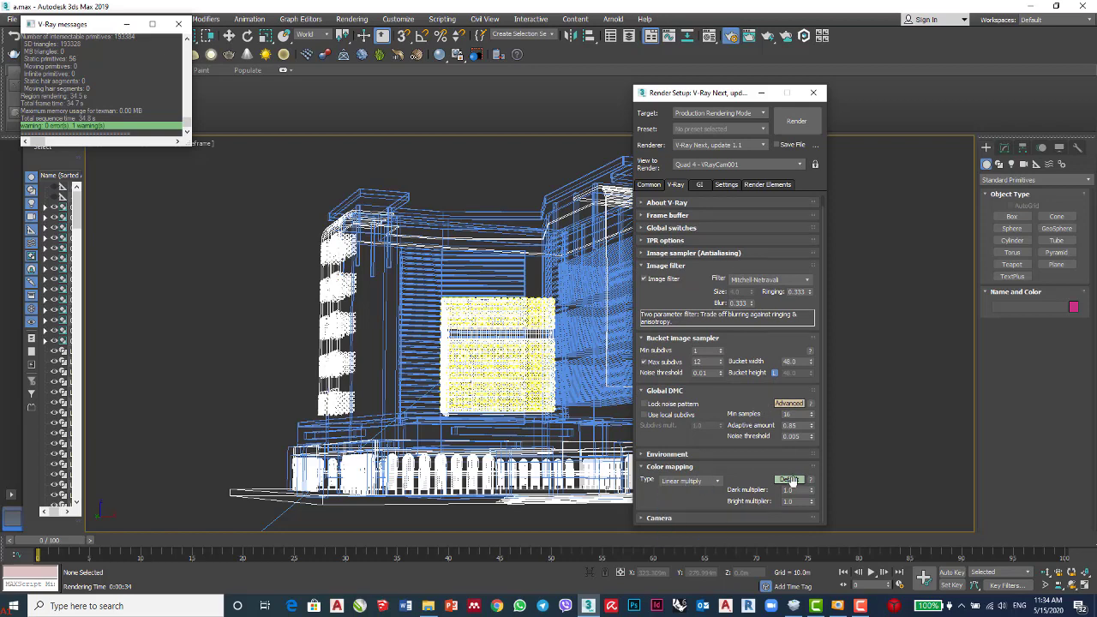
{"action": "left_click", "coordinate": [790, 479]}
{"action": "scroll", "coordinate": [796, 484], "scroll_direction": "down", "scroll_amount": 1}
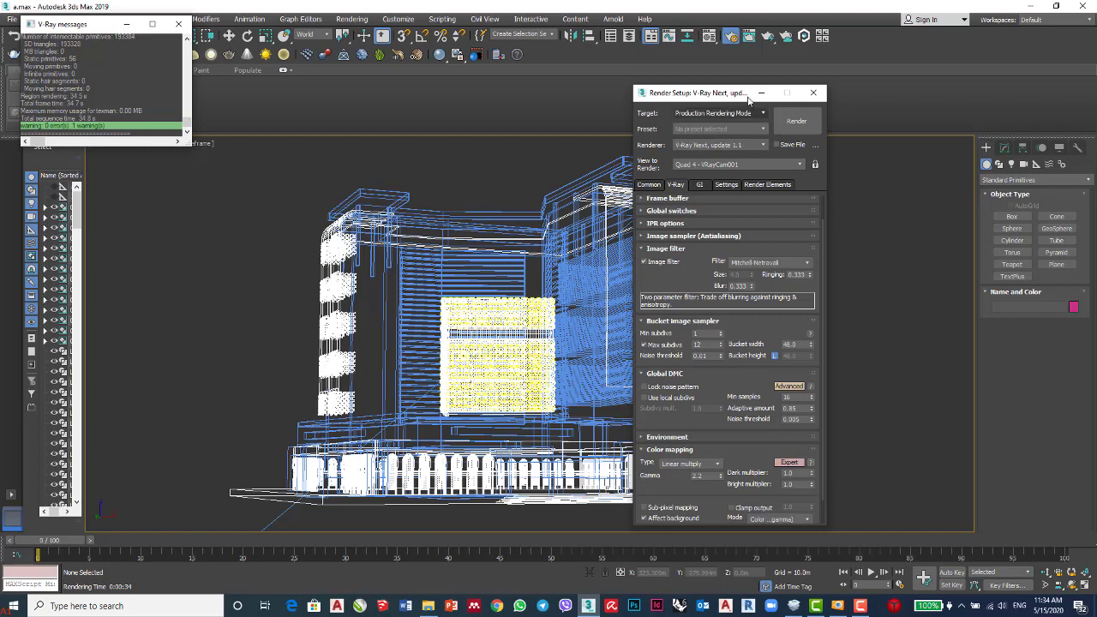
{"action": "left_click_drag", "start_coordinate": [750, 94], "coordinate": [761, 46]}
{"action": "scroll", "coordinate": [734, 418], "scroll_direction": "down", "scroll_amount": 1}
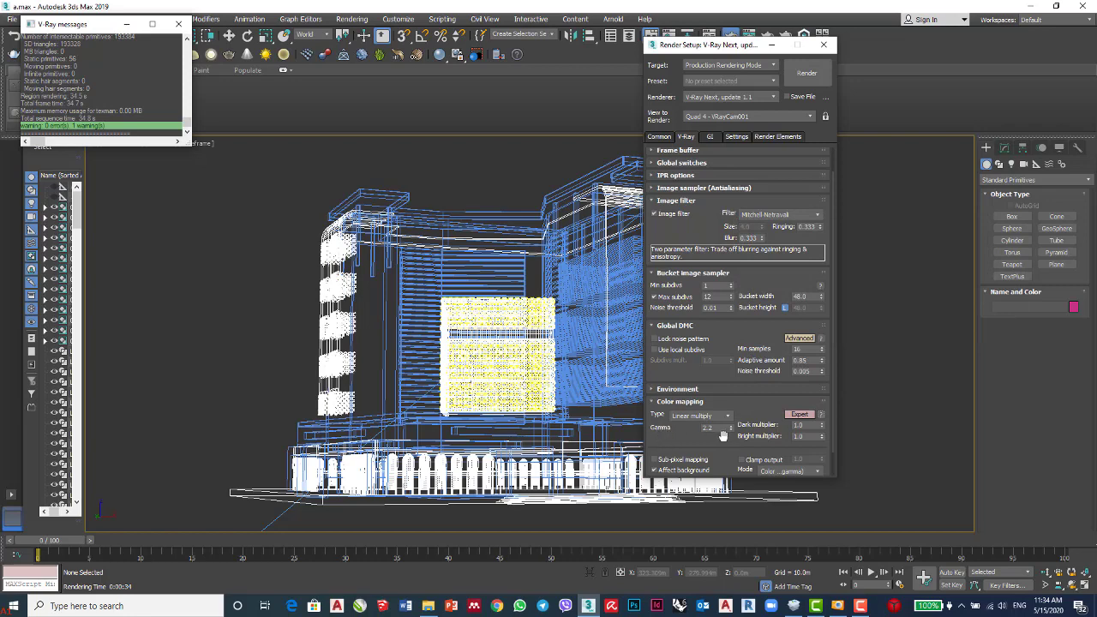
{"action": "left_click", "coordinate": [680, 401]}
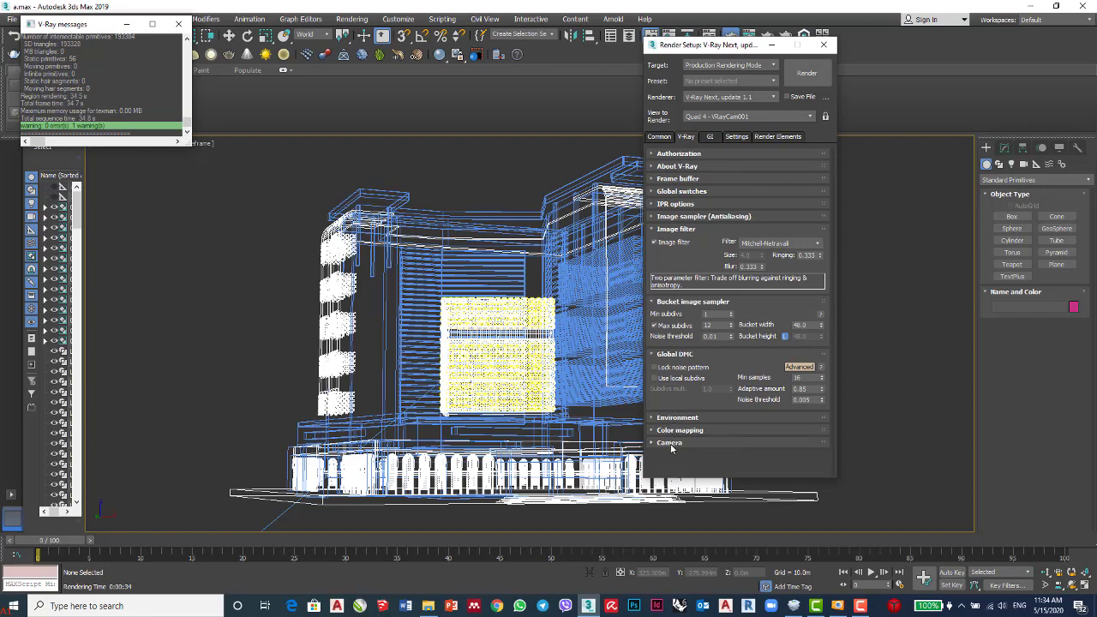
Enable auto exposure and auto white balance for all cameras/views, and render the Quad 4 - VRayCam001 view.
{"action": "left_click", "coordinate": [670, 444]}
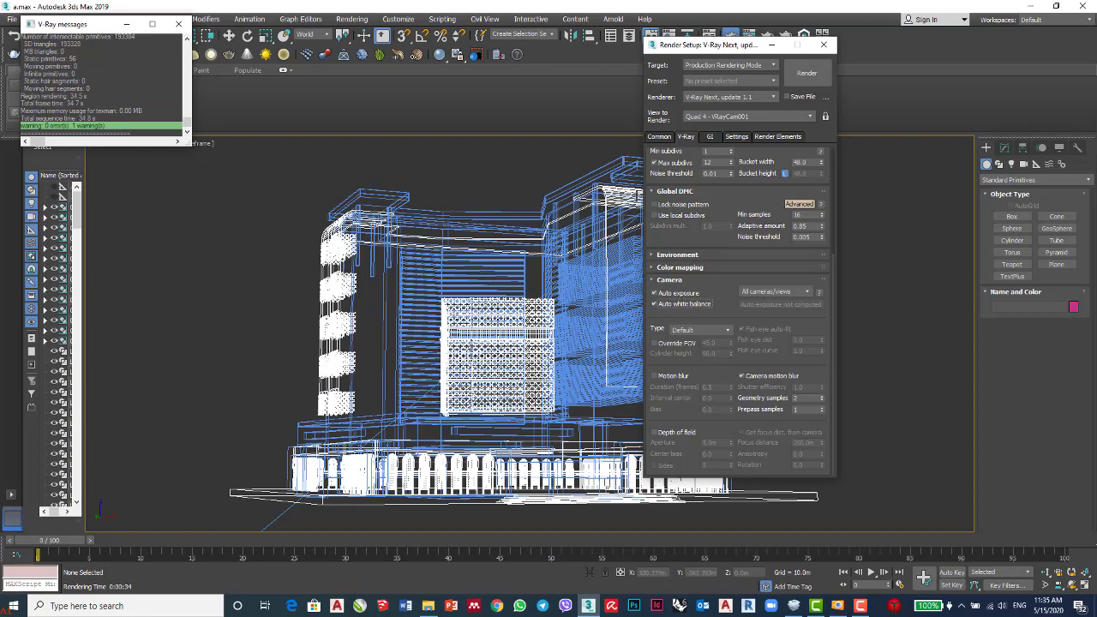
{"action": "left_click_drag", "start_coordinate": [733, 53], "coordinate": [818, 66]}
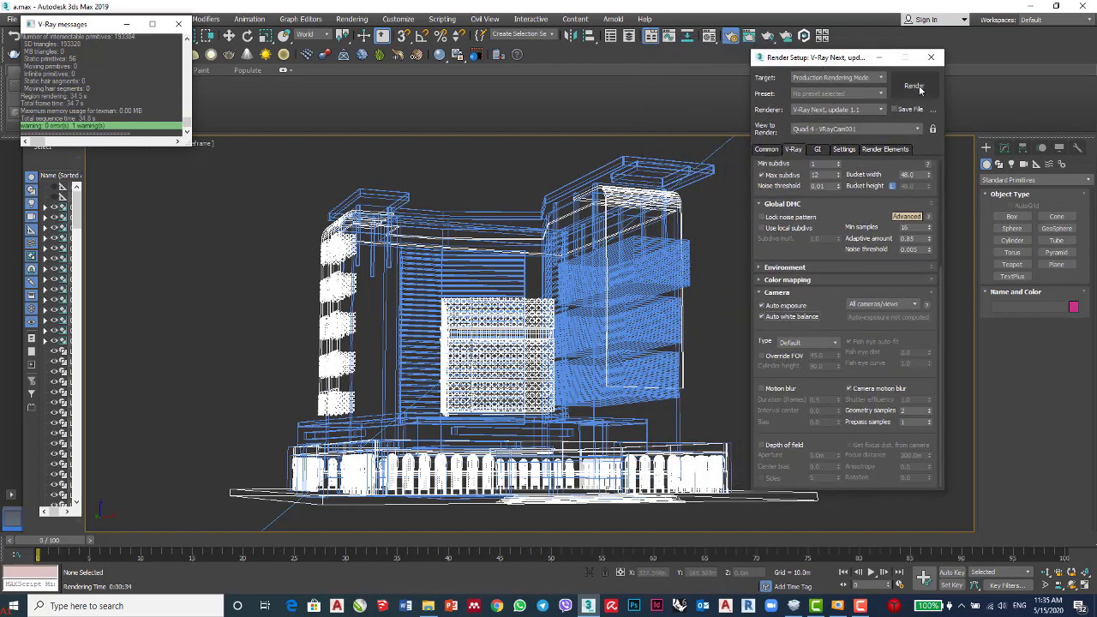
{"action": "left_click", "coordinate": [914, 86]}
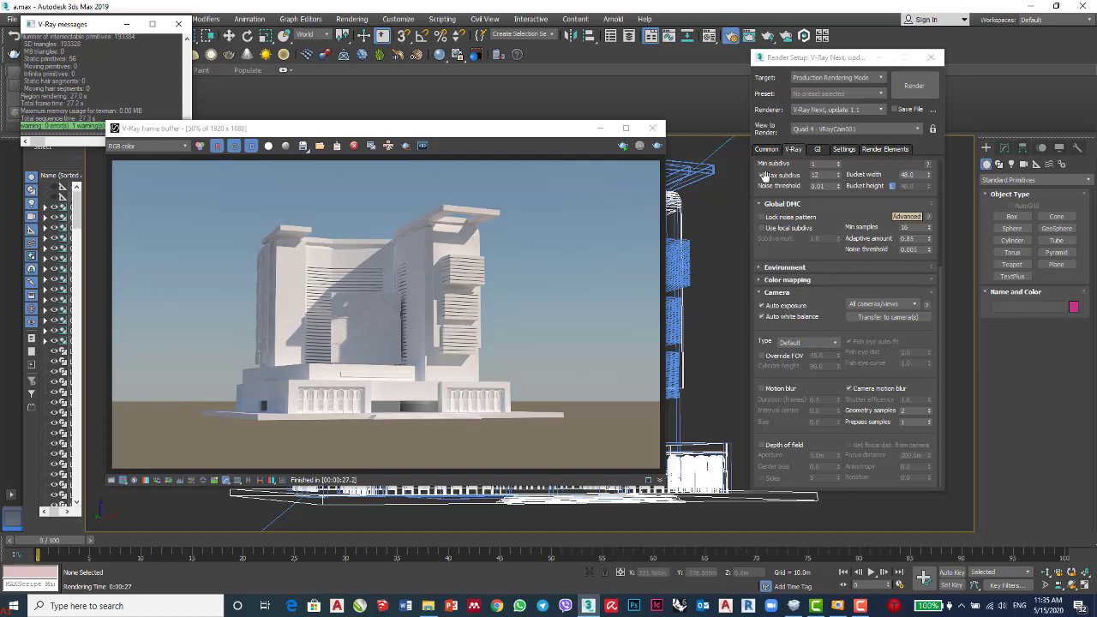
Set the primary global illumination engine to Brute force.
{"action": "scroll", "coordinate": [825, 202], "scroll_direction": "up", "scroll_amount": 1}
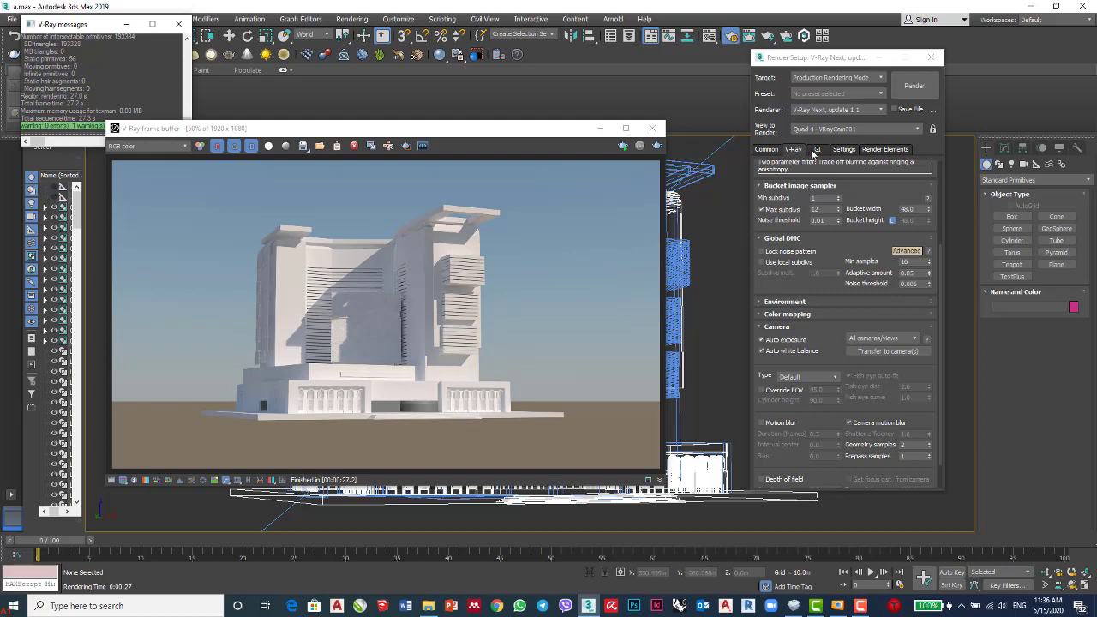
{"action": "left_click", "coordinate": [817, 150]}
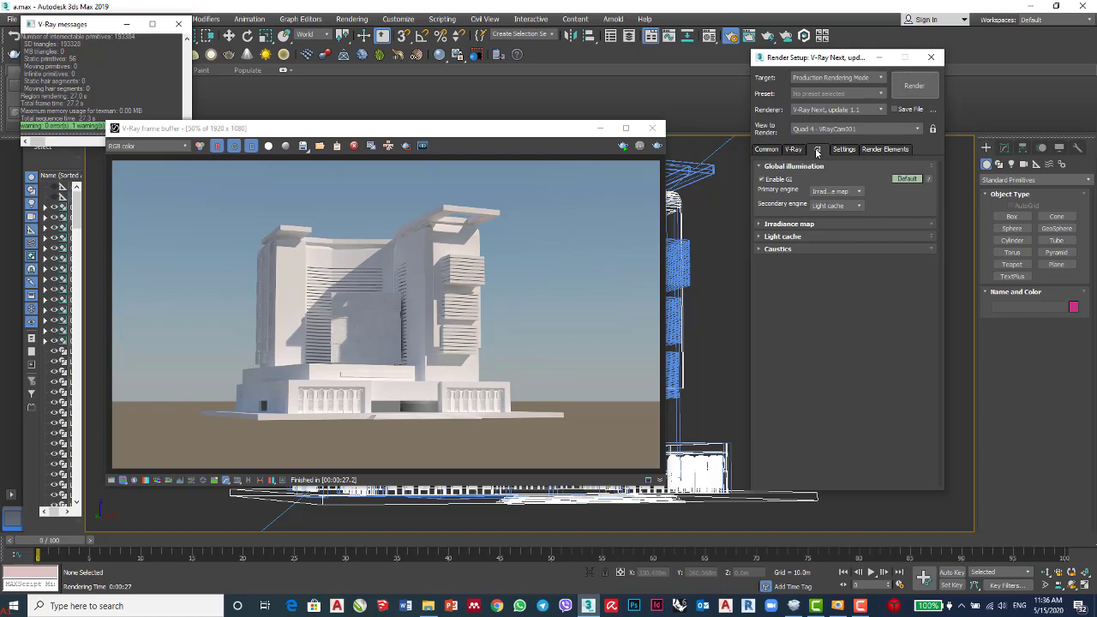
{"action": "left_click", "coordinate": [830, 192]}
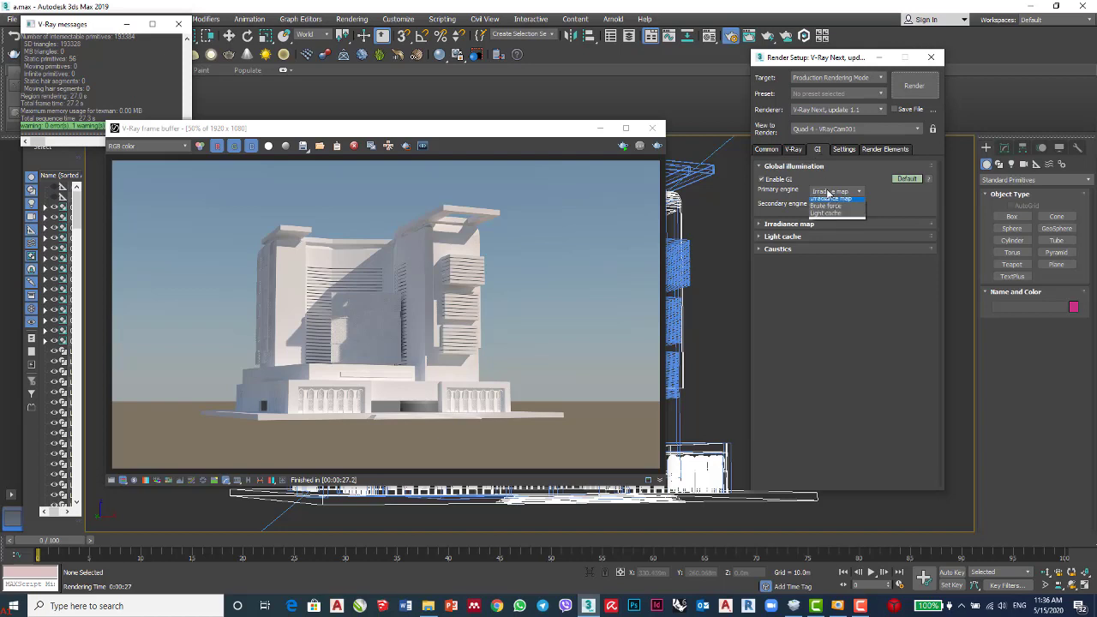
{"action": "left_click", "coordinate": [834, 194]}
{"action": "left_click", "coordinate": [833, 195]}
{"action": "left_click", "coordinate": [832, 210]}
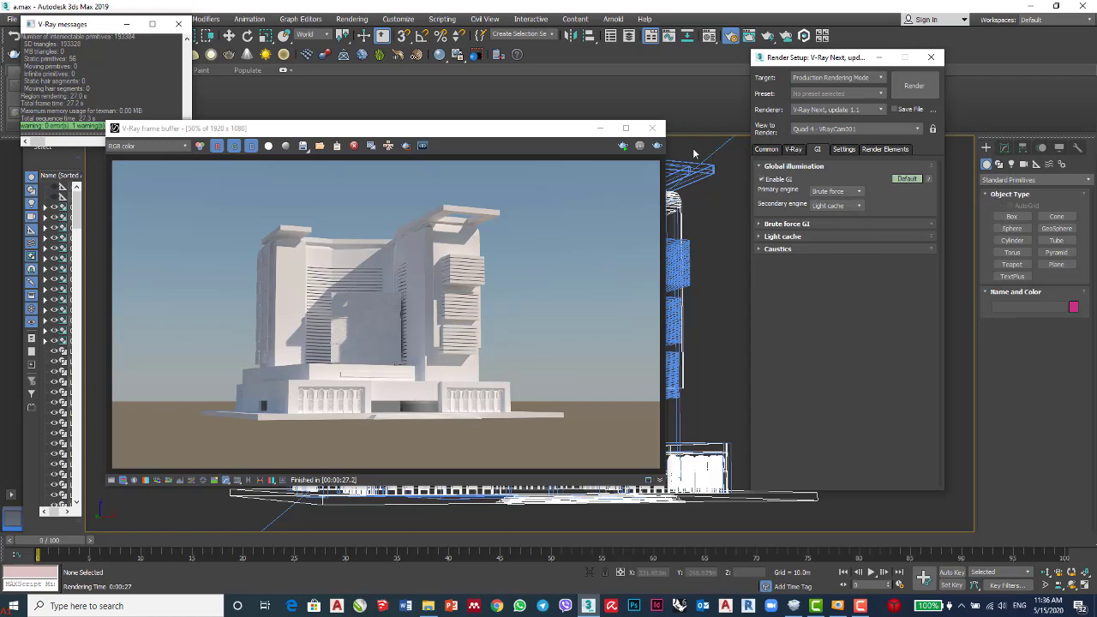
Close the V-Ray frame buffer and set the primary global illumination engine to Irradiance map.
{"action": "left_click", "coordinate": [652, 127]}
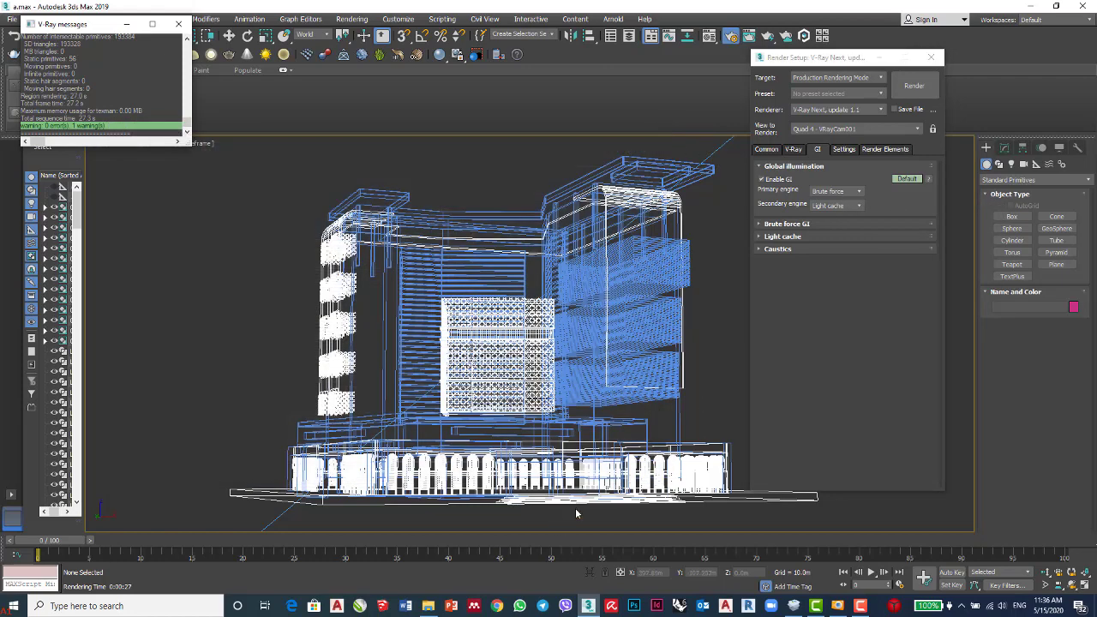
{"action": "left_click", "coordinate": [837, 192]}
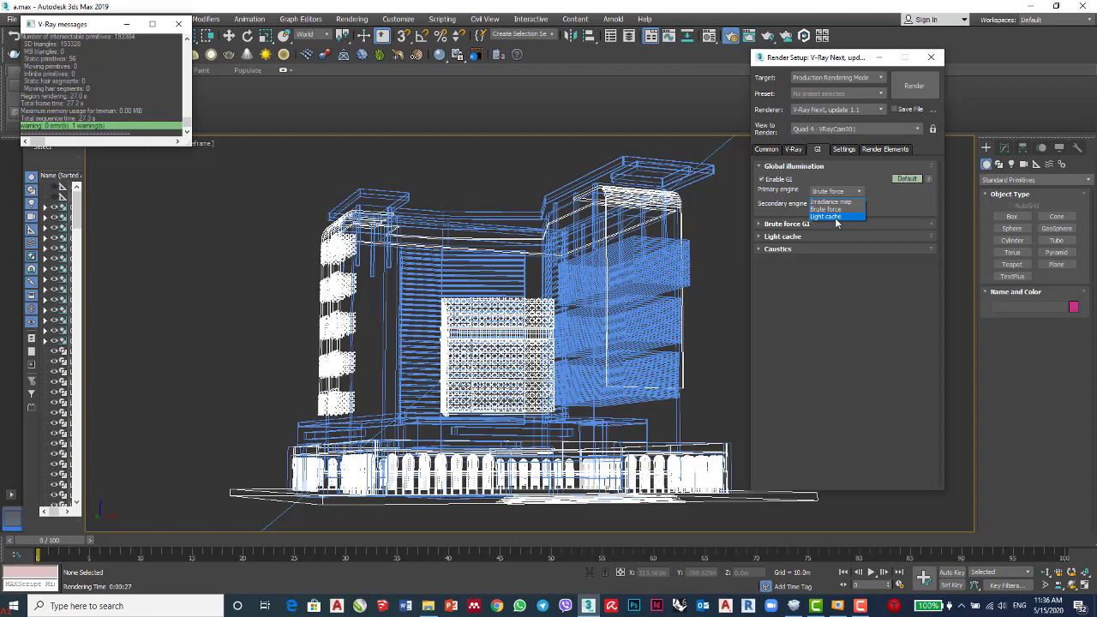
{"action": "left_click", "coordinate": [838, 203]}
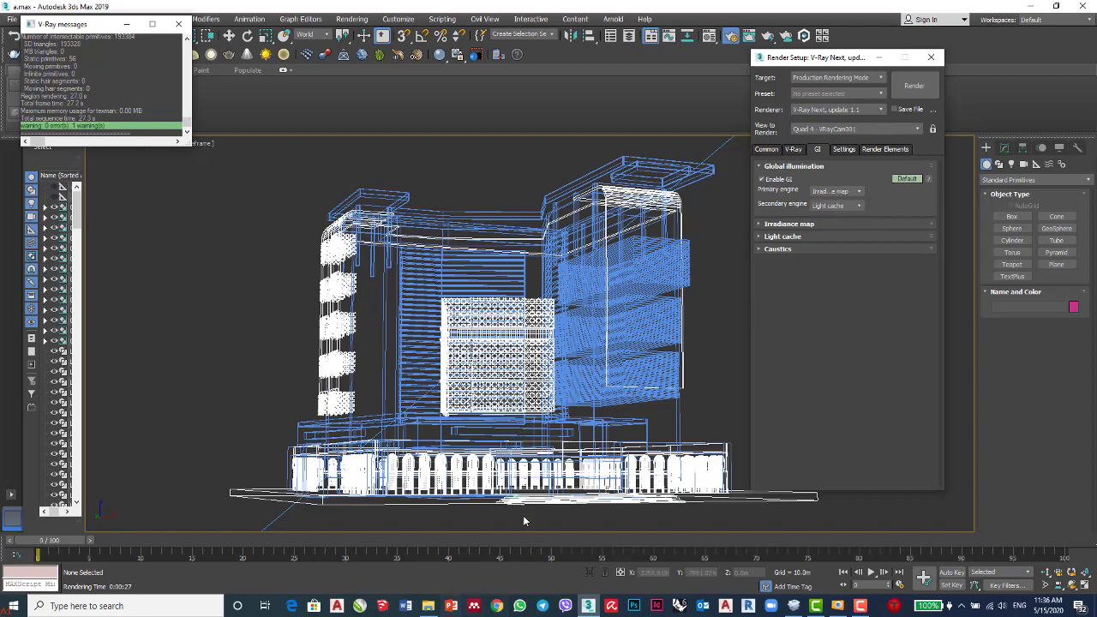
Open the BruteForce_1 diagram from its folder in ACDSee Quick View, study it, and advance to the IRMap_1 diagram.
{"action": "left_click", "coordinate": [427, 610]}
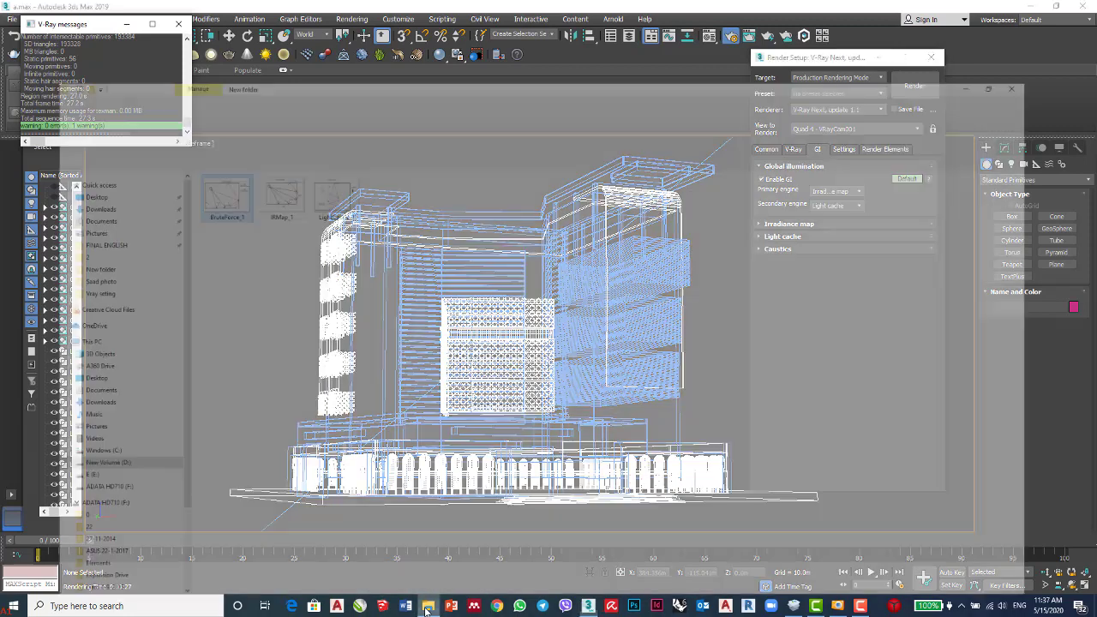
{"action": "double_click", "coordinate": [187, 118]}
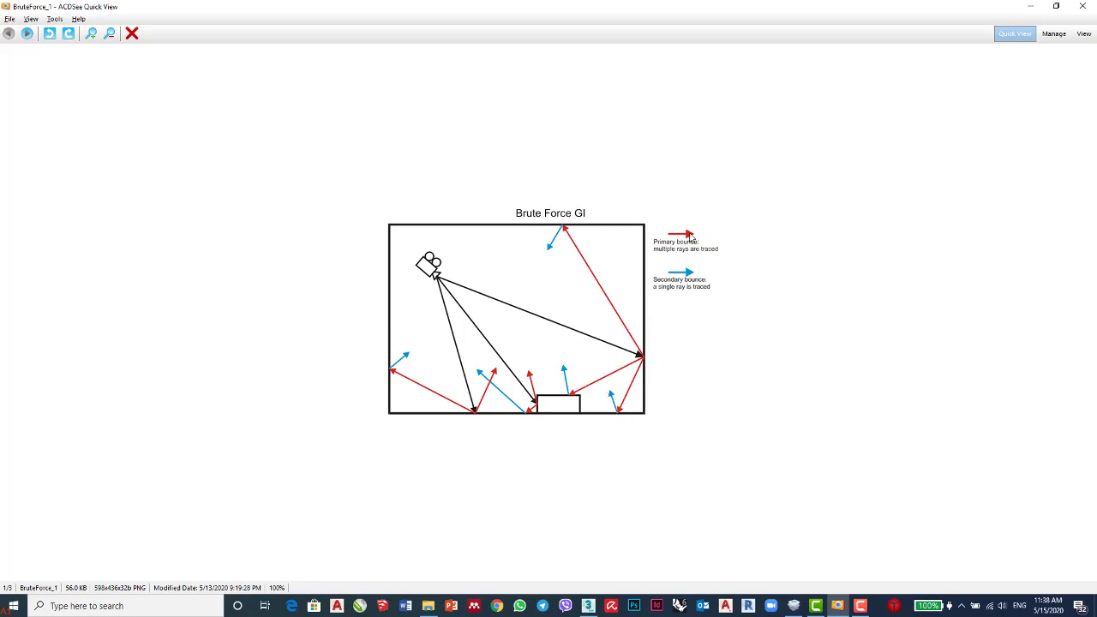
{"action": "scroll", "coordinate": [690, 279], "scroll_direction": "down", "scroll_amount": 1}
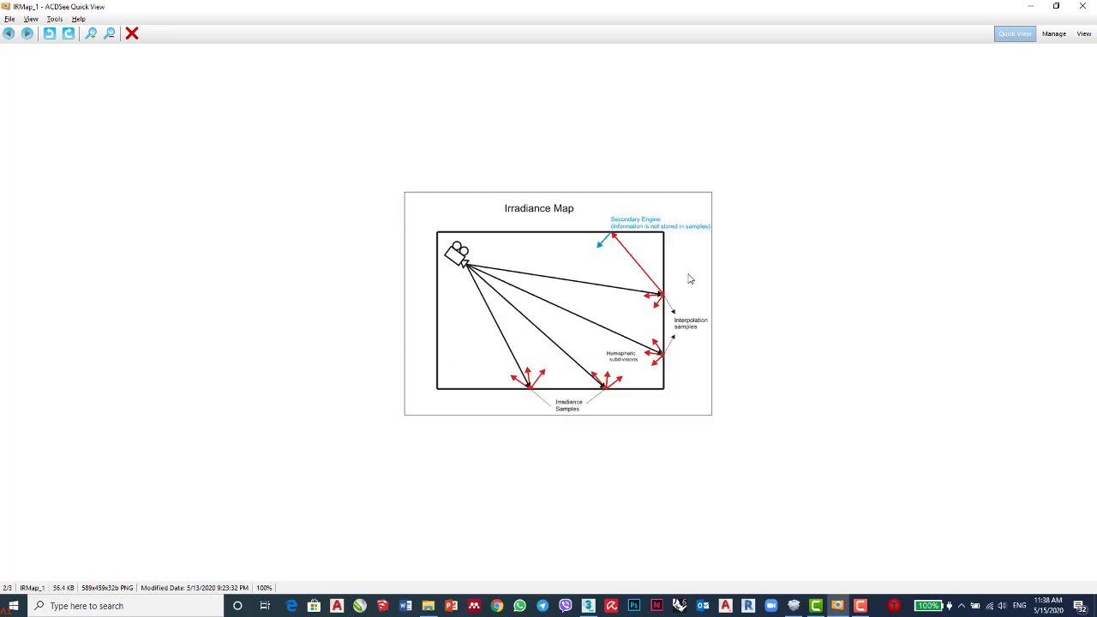